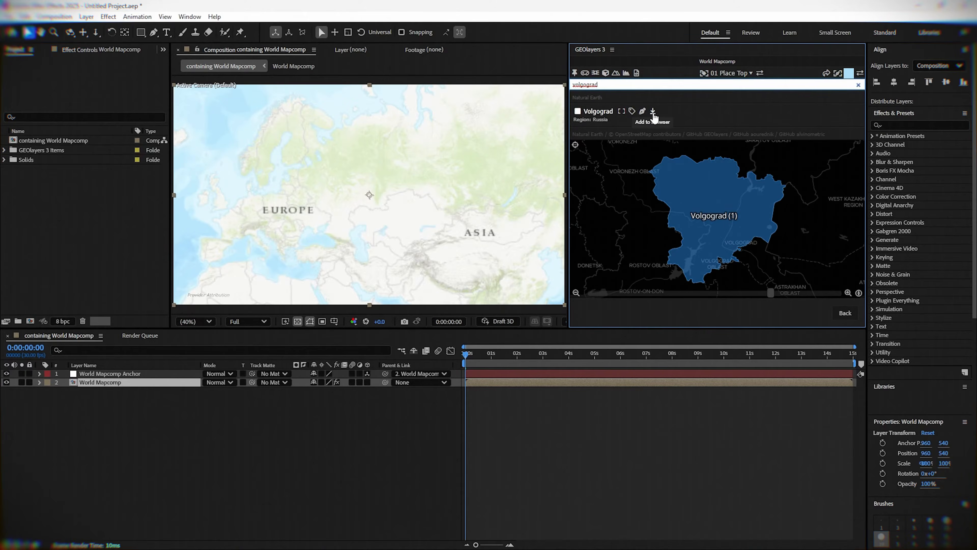
Add the Volgograd region to the feature browser and zoom the mapcomp view in on the city of Volgograd.
left_click(653, 111)
scroll(704, 159, "up", 5)
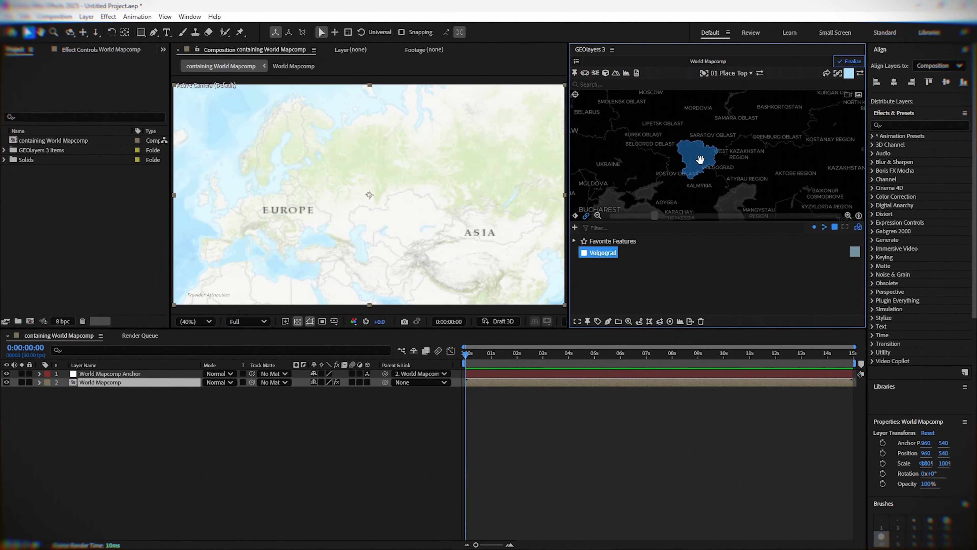
left_click_drag(694, 161, 696, 161)
scroll(687, 169, "up", 2)
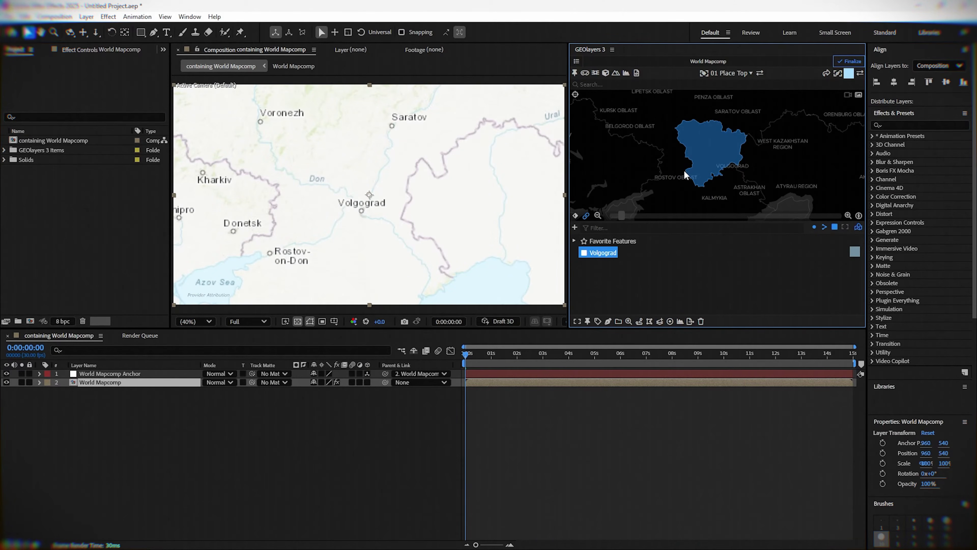
scroll(736, 138, "up", 1)
scroll(699, 143, "up", 2)
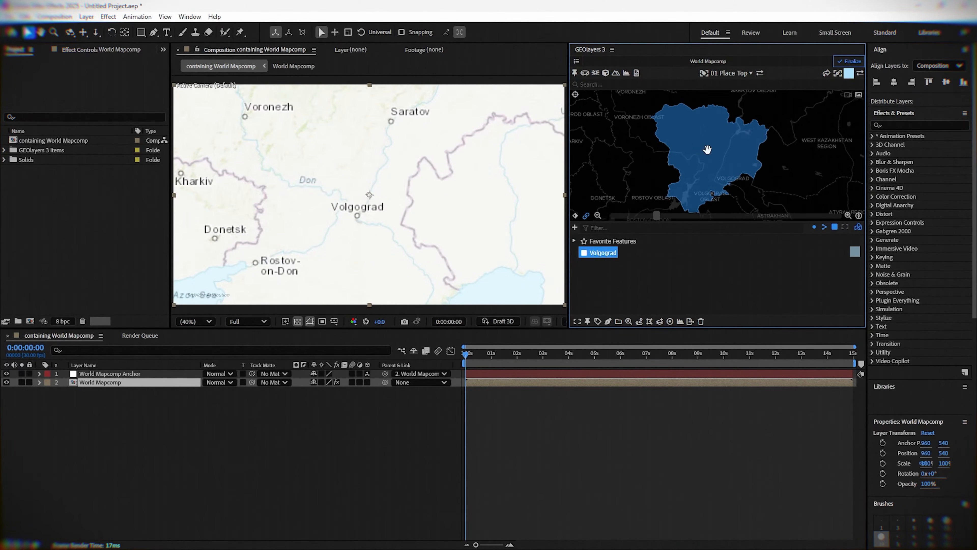
scroll(708, 147, "up", 2)
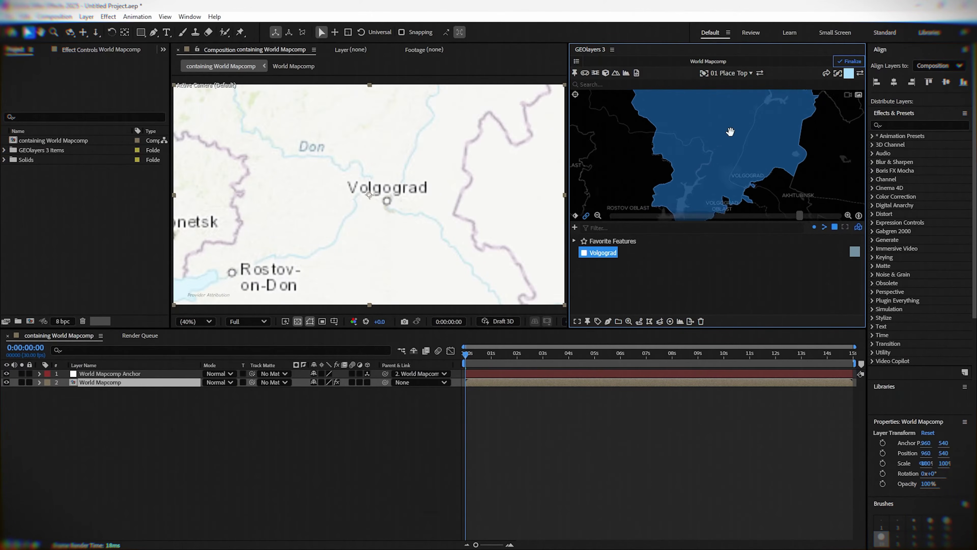
scroll(727, 133, "up", 2)
scroll(727, 133, "up", 1)
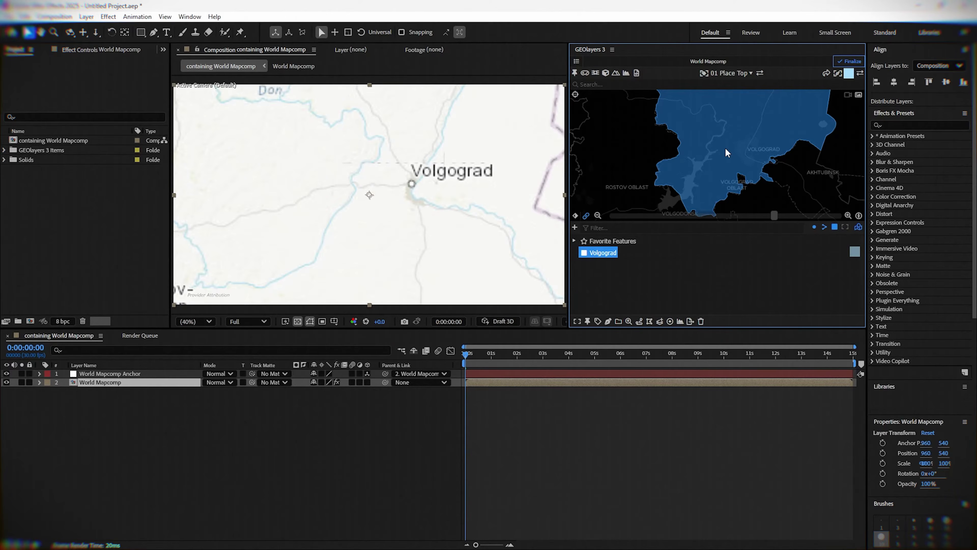
Finalize the World Mapcomp and enlarge the composition viewer area above the timeline.
left_click(852, 62)
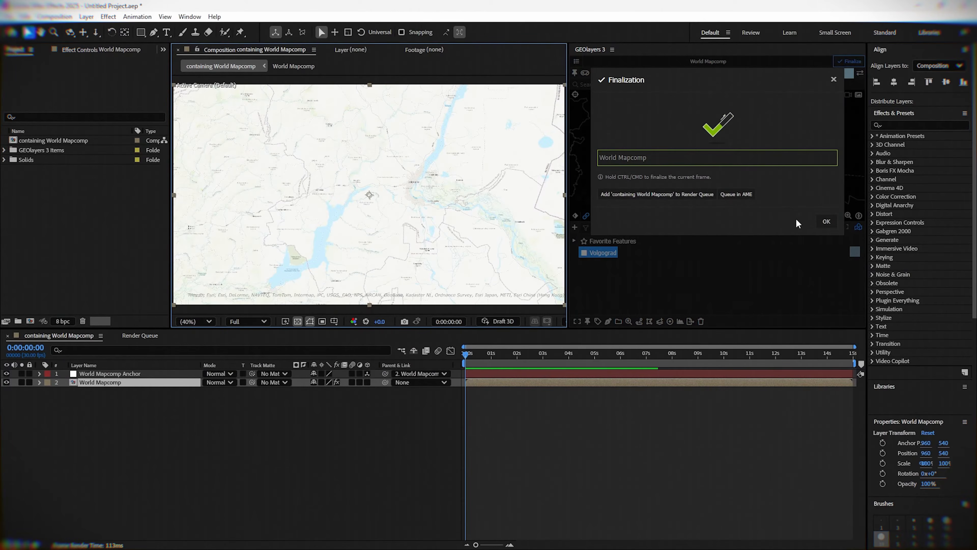
left_click(826, 218)
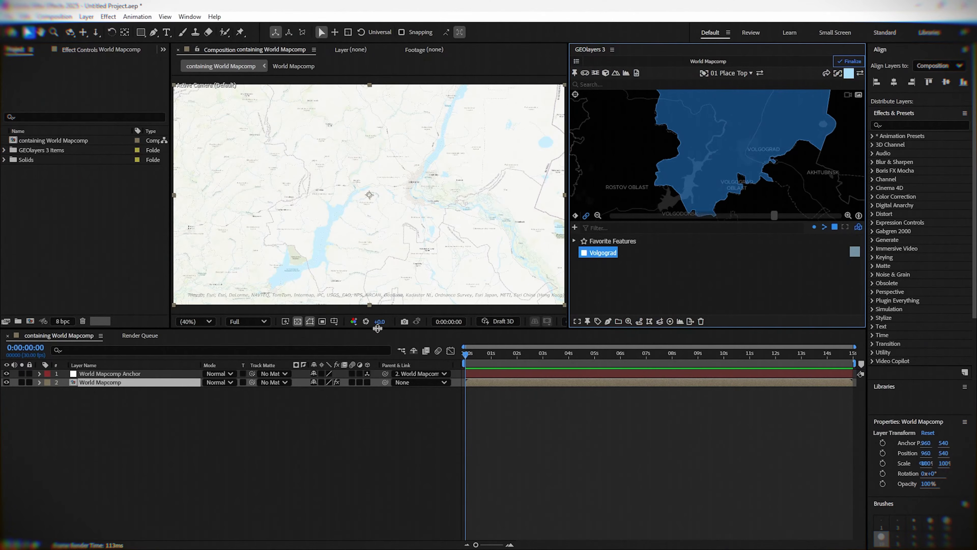
left_click_drag(378, 328, 378, 382)
Set the attribution to none in the World Mapcomp's settings and apply the change.
left_click(573, 72)
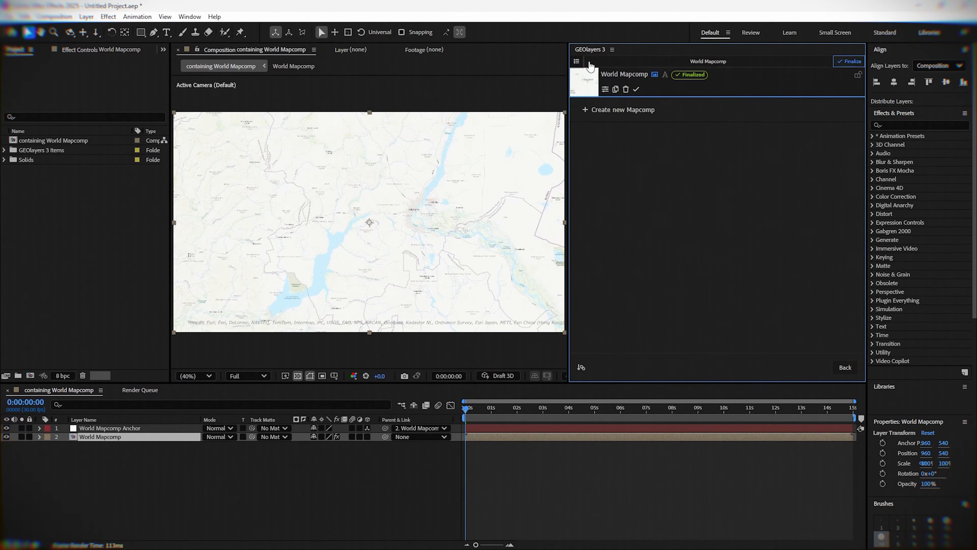
left_click(612, 88)
left_click(633, 162)
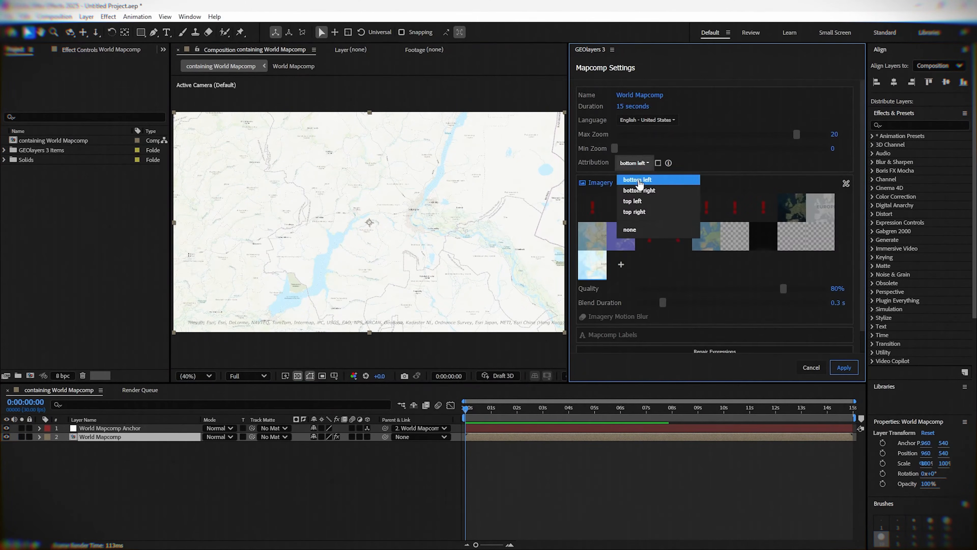
left_click(634, 232)
left_click(842, 373)
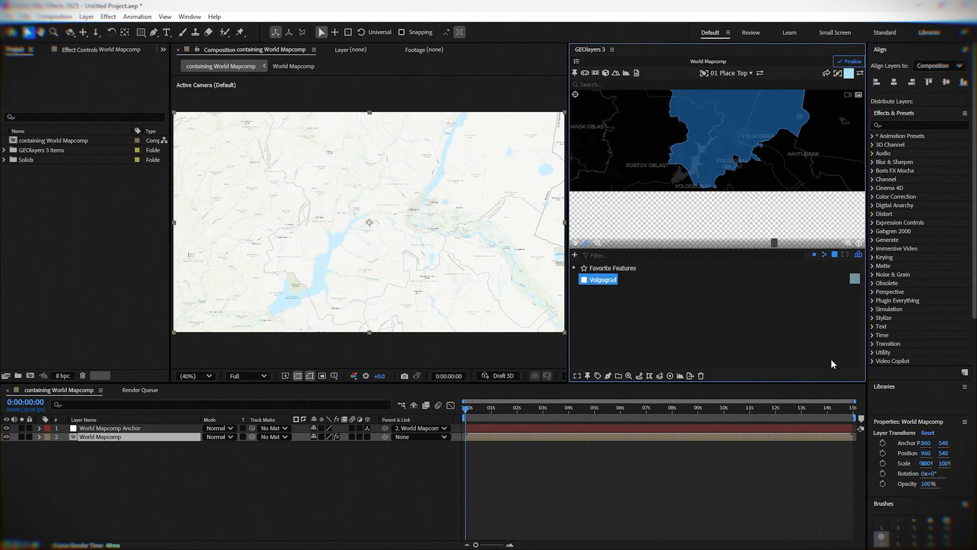
Trace a curved front line west of Volgograd with the Pen tool, from the map's southern edge up to its northwest corner.
left_click(155, 33)
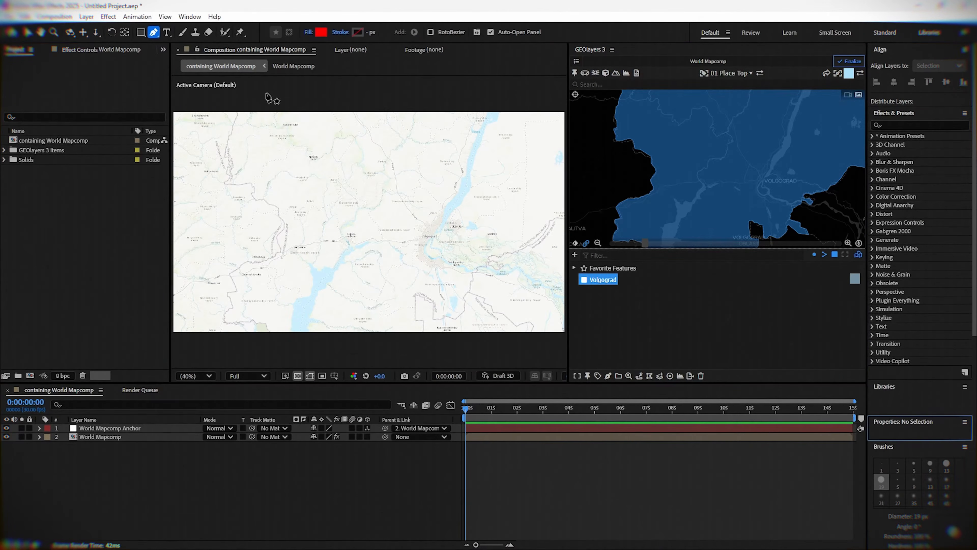
left_click(283, 325)
left_click(290, 300)
left_click(302, 290)
left_click_drag(313, 275, 312, 264)
mouse_move(315, 253)
left_mouse_down()
mouse_move(371, 236)
mouse_move(338, 234)
mouse_move(356, 201)
left_mouse_up()
mouse_move(369, 196)
left_mouse_down()
mouse_move(376, 192)
mouse_move(359, 171)
left_mouse_up()
mouse_move(351, 159)
left_mouse_down()
mouse_move(350, 150)
mouse_move(320, 162)
left_mouse_up()
left_click_drag(298, 163, 271, 137)
left_click_drag(265, 135, 221, 133)
left_click_drag(203, 172, 287, 175)
left_click_drag(295, 125, 279, 117)
left_click_drag(250, 119, 191, 176)
left_click_drag(179, 241, 185, 191)
left_click_drag(171, 288, 195, 302)
left_click_drag(246, 277, 422, 210)
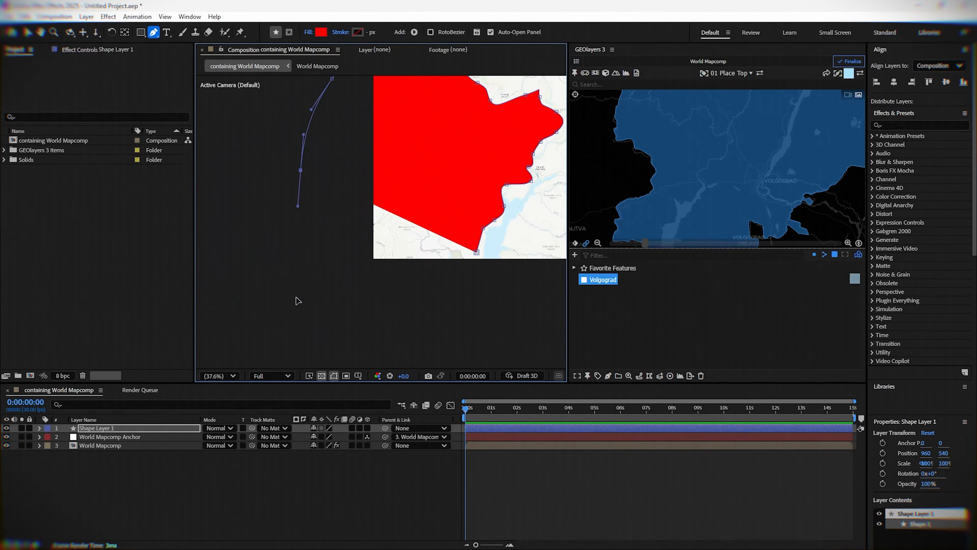
Continue the red shape's outline around the outside of the map's western and southern sides and close it.
left_click_drag(296, 296, 311, 322)
left_click_drag(398, 323, 442, 318)
left_click_drag(477, 253, 356, 334)
left_click_drag(407, 314, 432, 286)
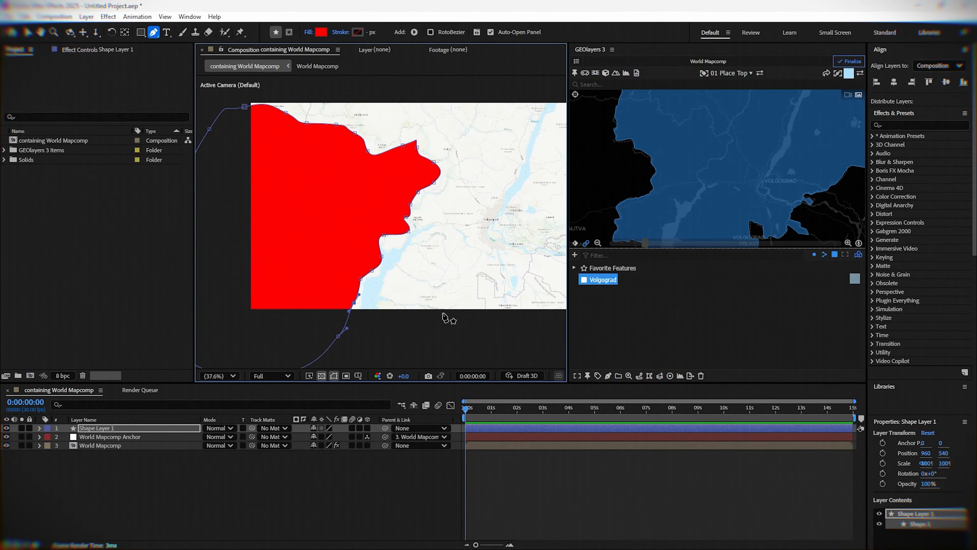
left_click_drag(422, 232, 443, 233)
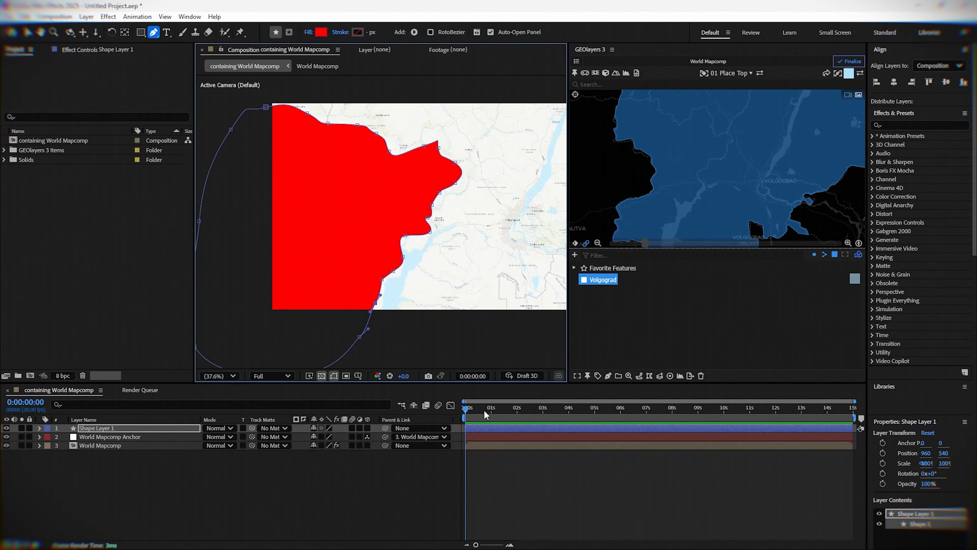
Set a keyframe for the red shape's path at 0:00:02:00.
left_click_drag(485, 414, 516, 419)
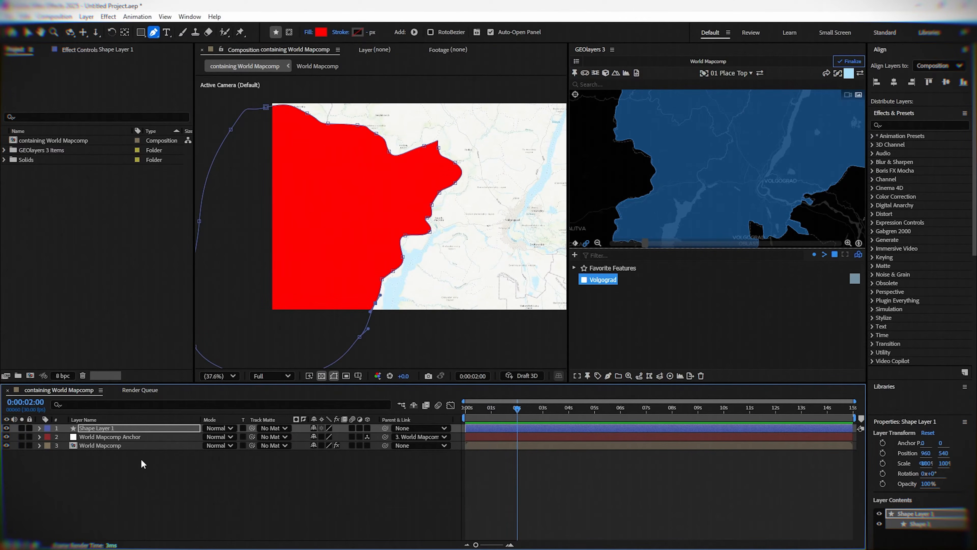
left_click(40, 427)
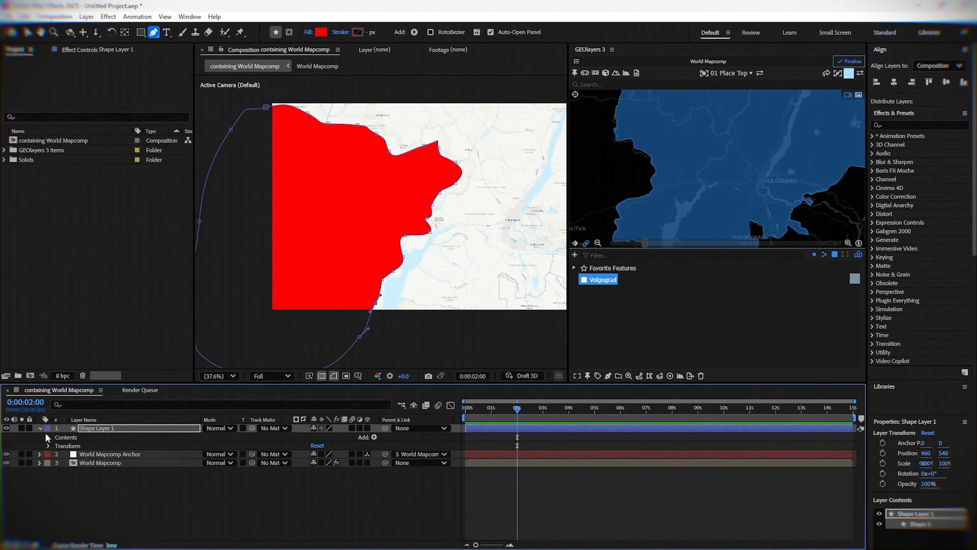
left_click(48, 436)
left_click(57, 446)
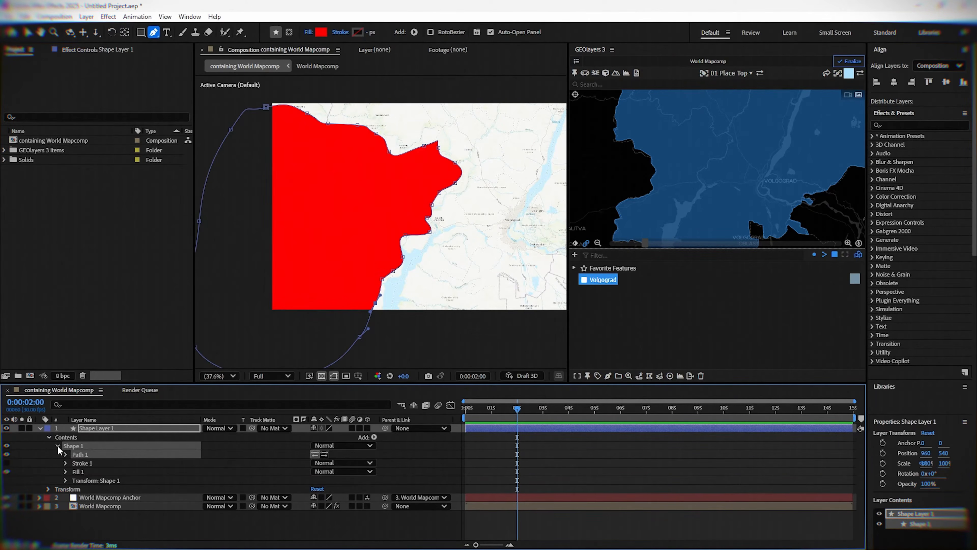
left_click(65, 454)
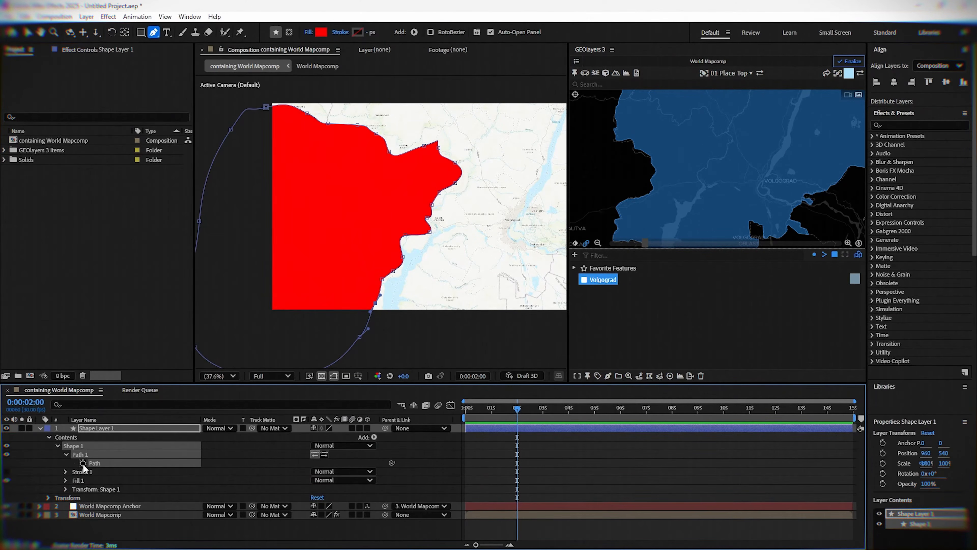
left_click(83, 463)
At 0:00:00:00, shift the red shape's path west and pull its eastern vertices around Kalach-na-Donu back westward.
key("Home")
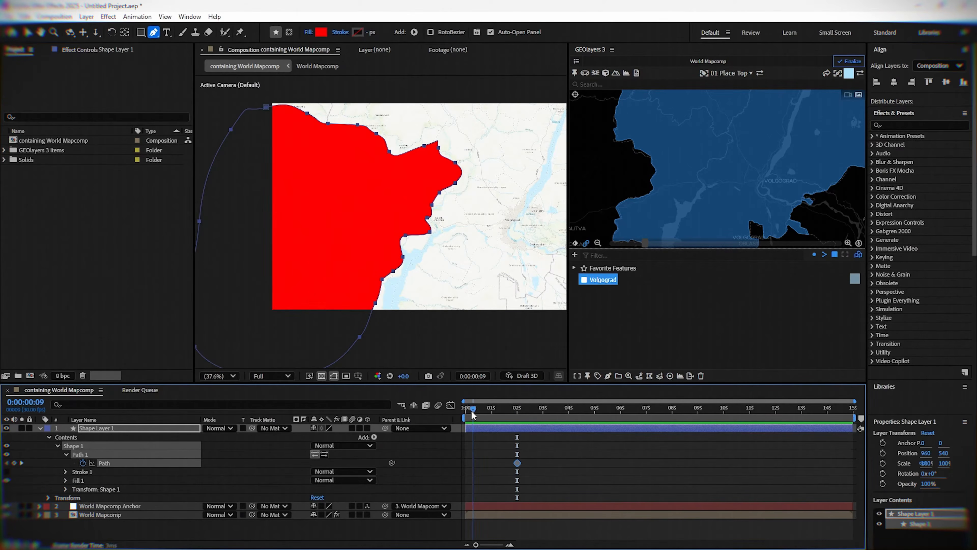
left_click_drag(405, 270, 433, 261)
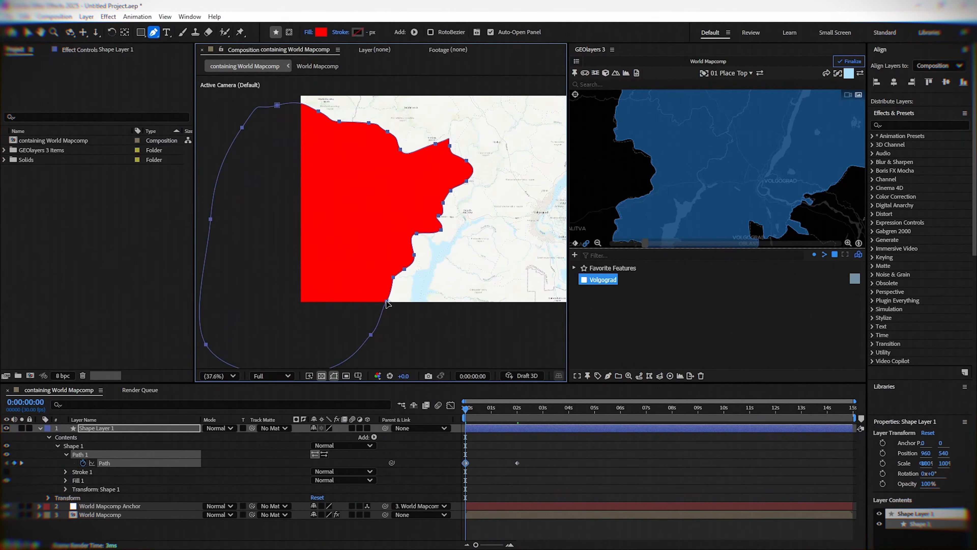
left_click_drag(404, 296, 449, 202)
scroll(449, 201, "up", 2)
left_click_drag(339, 240, 425, 233)
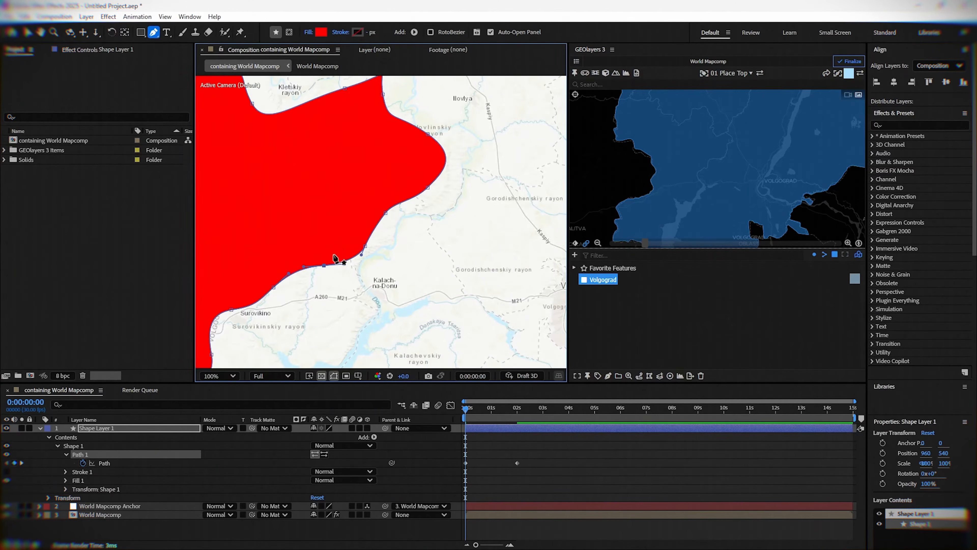
left_click_drag(337, 259, 341, 235)
left_click_drag(385, 214, 357, 211)
left_click_drag(357, 210, 378, 277)
left_click_drag(449, 253, 403, 253)
left_click_drag(449, 200, 418, 224)
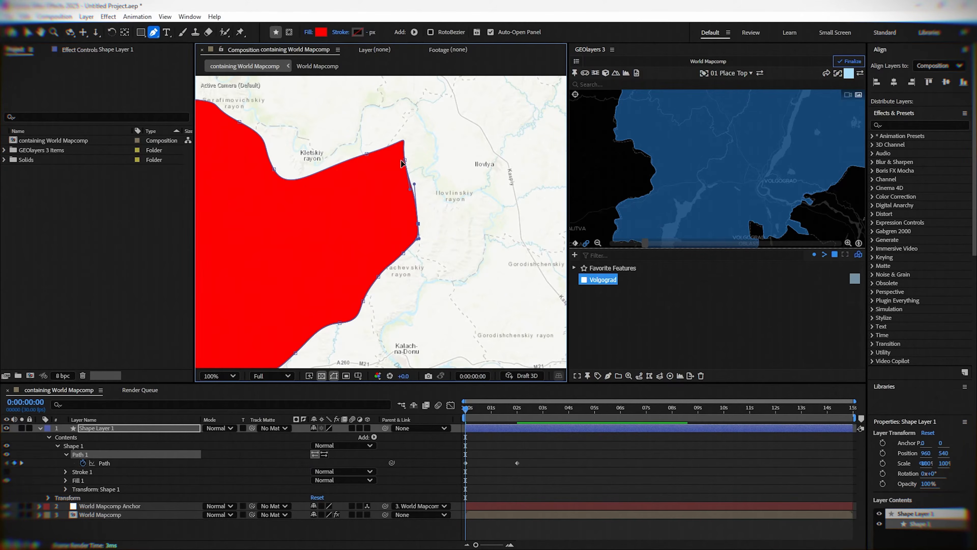
Lower and smooth the path's northern vertices around Kletskiy rayon and toward the map's northwest corner at 0:00:00:00.
left_click(404, 159)
left_click_drag(400, 131, 391, 215)
left_click_drag(460, 211, 447, 228)
left_click_drag(356, 160, 348, 180)
left_click_drag(334, 195, 421, 227)
left_click_drag(395, 170, 388, 196)
mouse_move(337, 184)
left_mouse_down()
mouse_move(422, 221)
mouse_move(390, 221)
mouse_move(334, 197)
left_mouse_up()
left_click_drag(236, 161, 235, 174)
left_click_drag(300, 156, 303, 165)
scroll(349, 186, "down", 1)
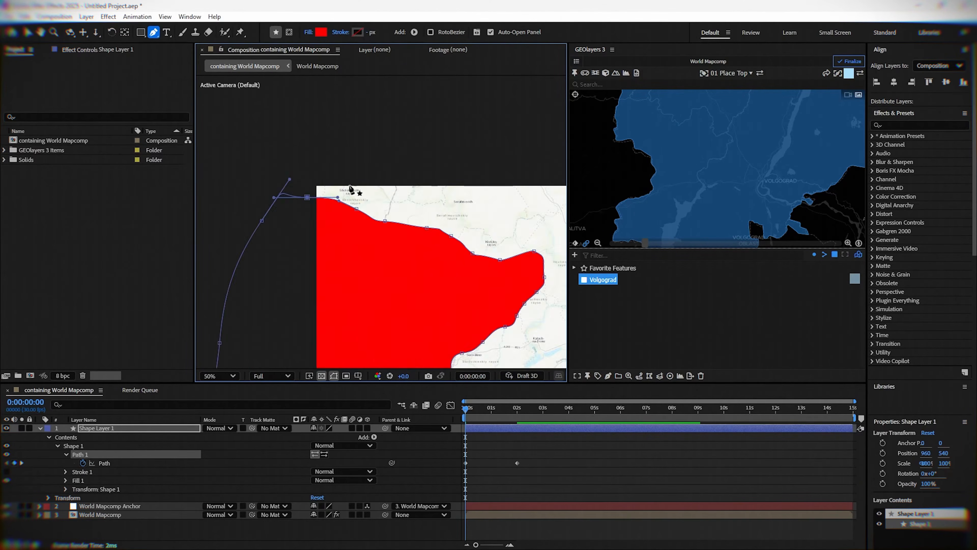
At 0:00:05:01, reshape the path's southern front and push a lobe southeast near Kalach-na-Donu.
left_click_drag(423, 248, 263, 135)
left_click_drag(471, 408, 528, 425)
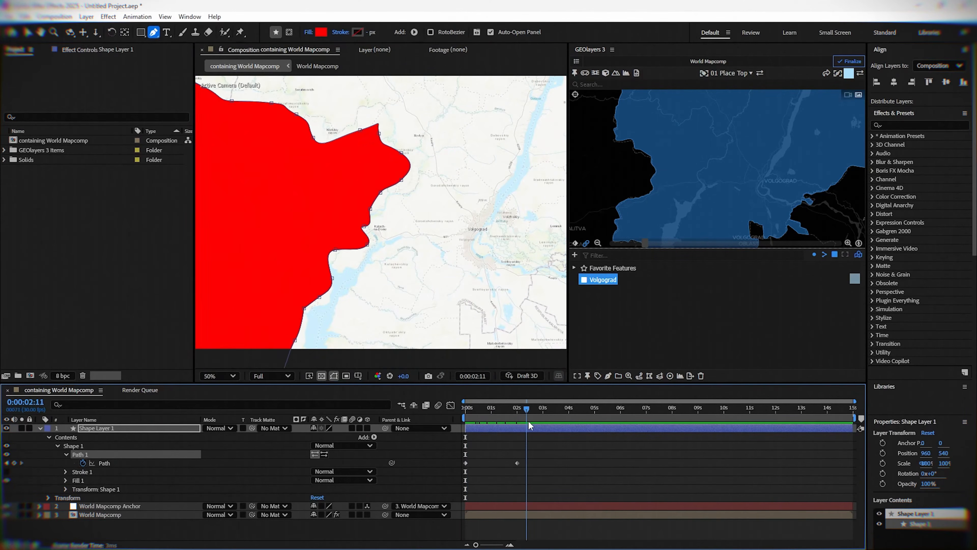
left_click_drag(583, 439, 596, 437)
left_click_drag(389, 244, 394, 162)
left_click_drag(301, 258, 307, 261)
left_click_drag(280, 302, 307, 315)
left_click_drag(310, 227, 332, 220)
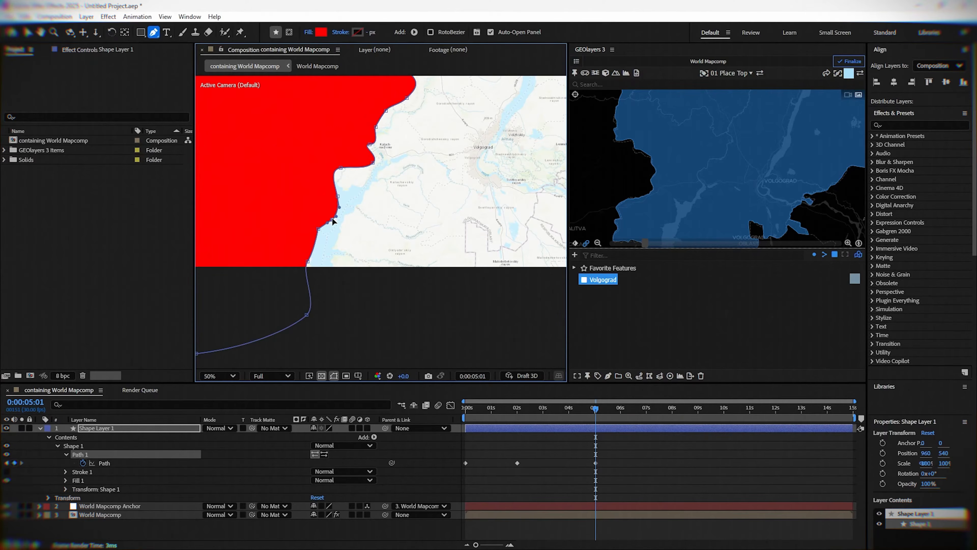
left_click_drag(373, 166, 387, 187)
Push the path's northern vertices outward into rounded bulges toward the map's northern edge at 0:00:05:01.
left_click_drag(380, 150, 356, 112)
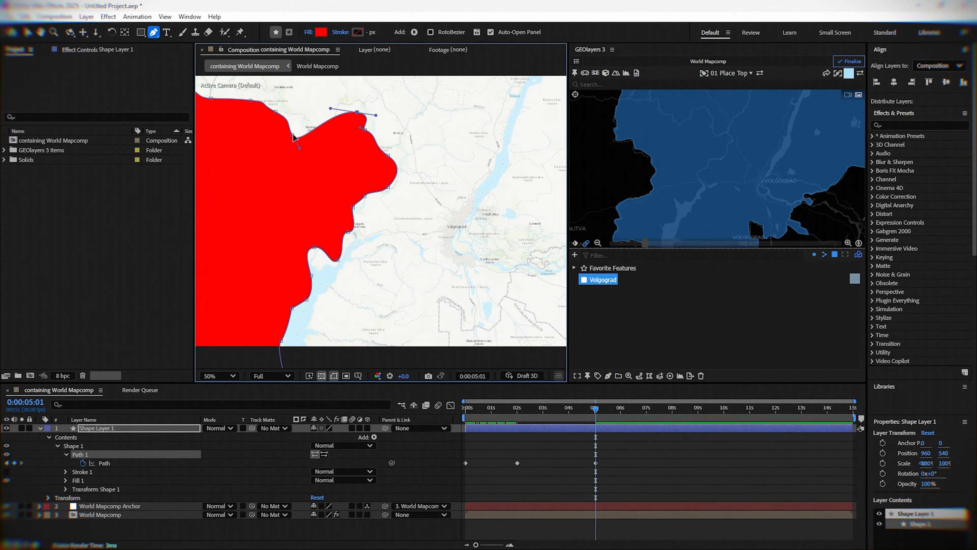
left_click_drag(293, 135, 254, 90)
left_click_drag(204, 104, 270, 180)
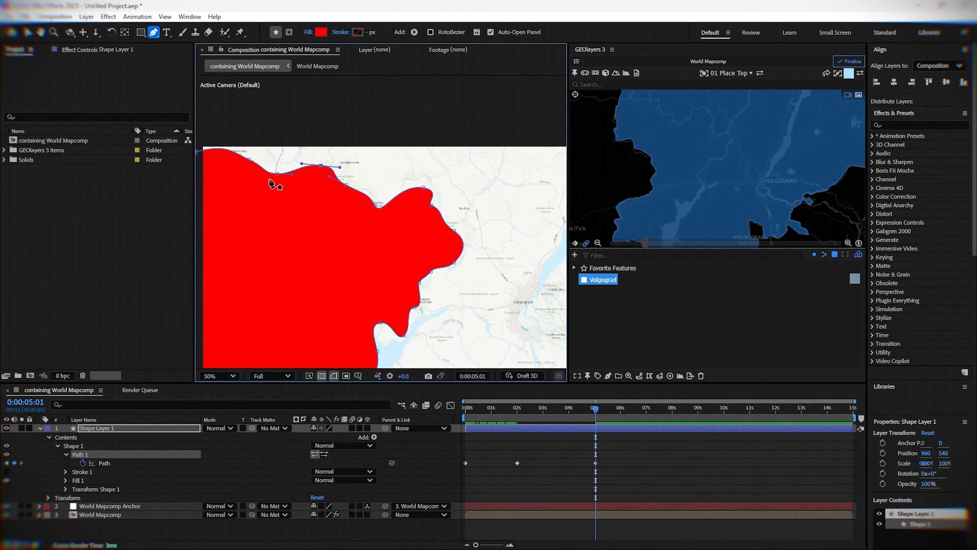
left_click_drag(376, 256, 380, 144)
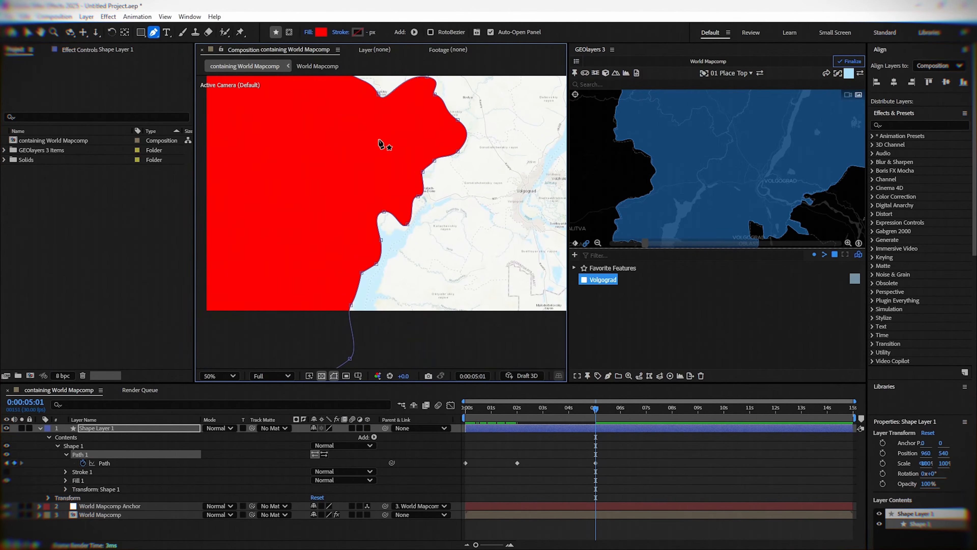
Extend the path eastward beneath the map's southern edge and curve its off-map vertices at 0:00:05:01.
left_click_drag(595, 408, 596, 439)
left_click_drag(444, 319, 495, 231)
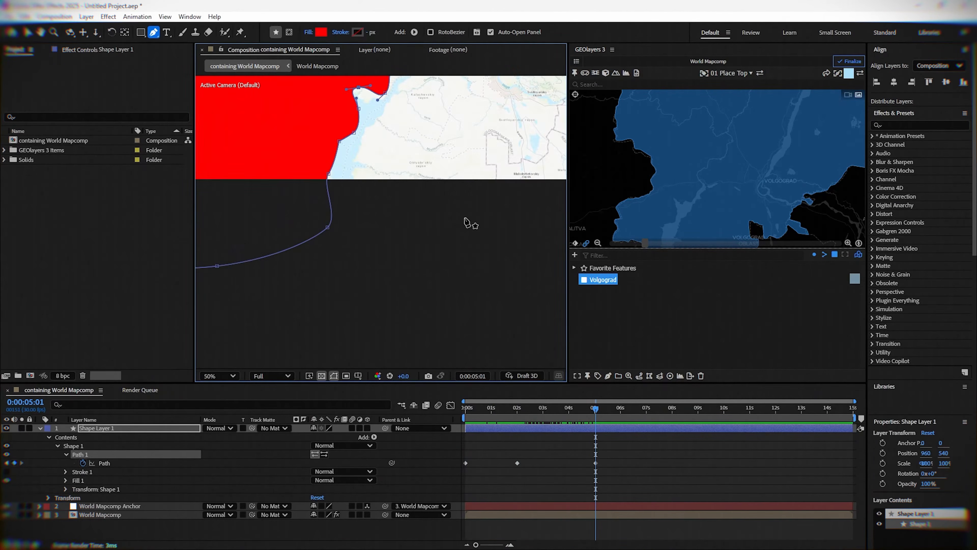
scroll(465, 217, "down", 2)
left_click_drag(297, 244, 416, 210)
key("ctrl+z")
scroll(416, 210, "up", 2)
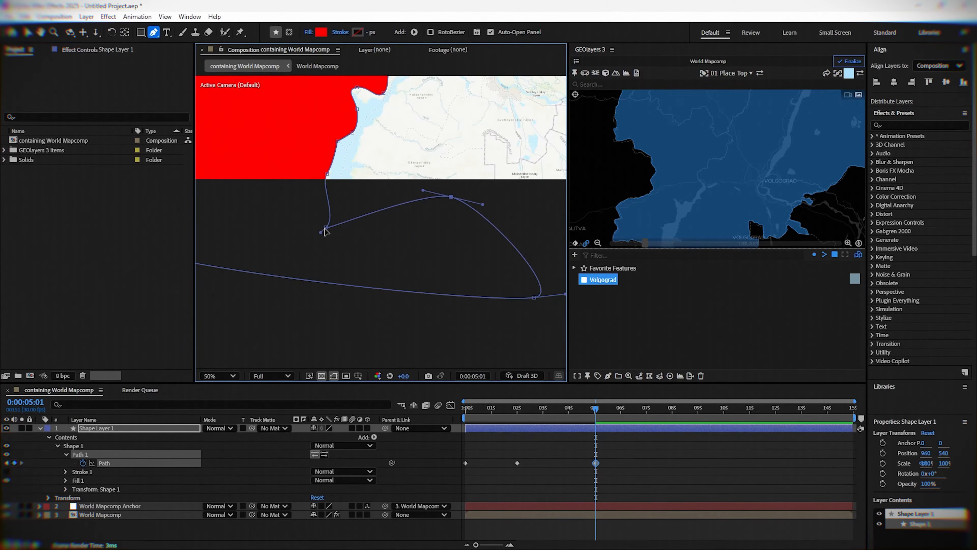
left_click_drag(325, 226, 346, 204)
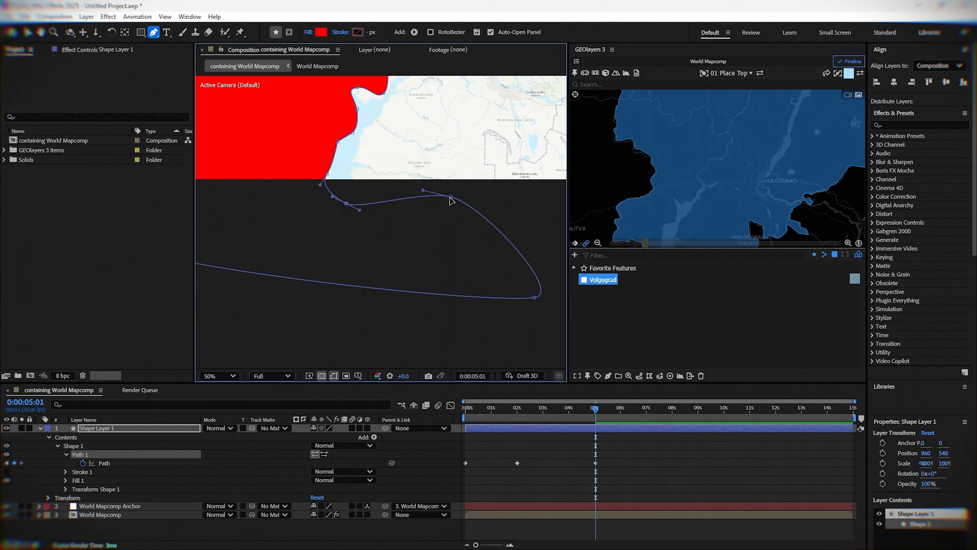
left_click_drag(451, 196, 439, 186)
left_click_drag(429, 195, 326, 241)
At 0:00:08:00, reshape the path's southern front into a lobe rising northeast toward the area south of Volgograd.
left_click_drag(595, 410, 674, 426)
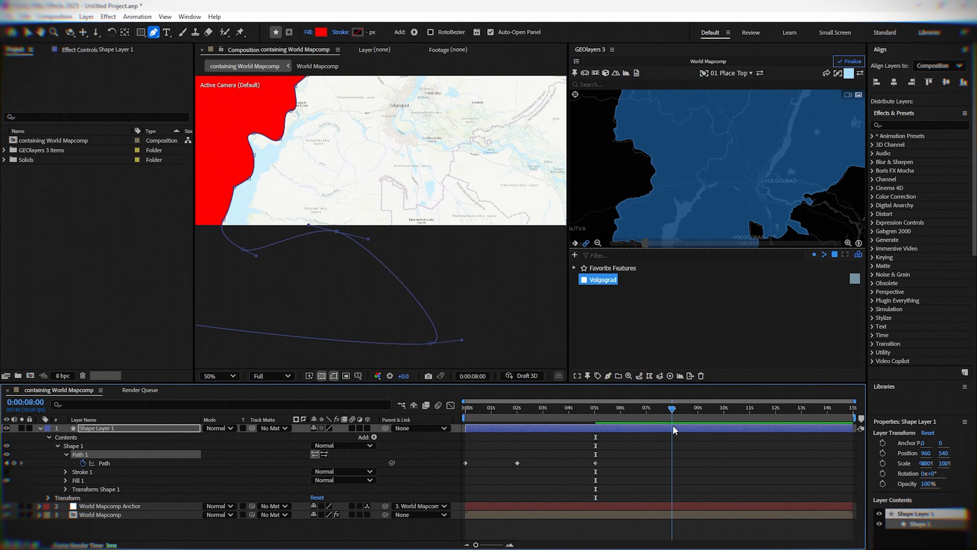
left_click_drag(332, 229, 378, 200)
left_click_drag(271, 287, 292, 237)
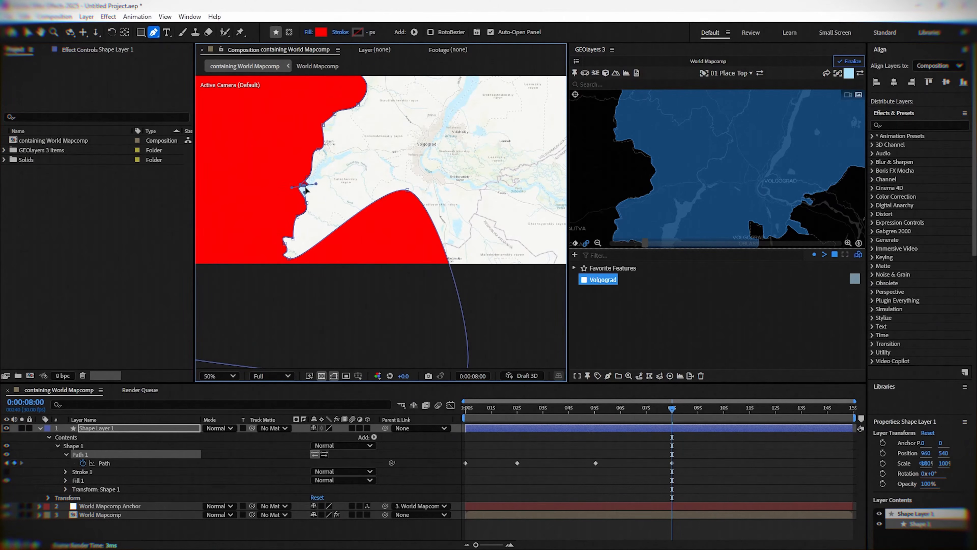
Push the path's central and northern vertices northeast into a rounded bulge northwest of Volgograd at 0:00:08:00.
left_click_drag(323, 193, 373, 130)
left_click(364, 157)
left_click_drag(308, 157, 325, 145)
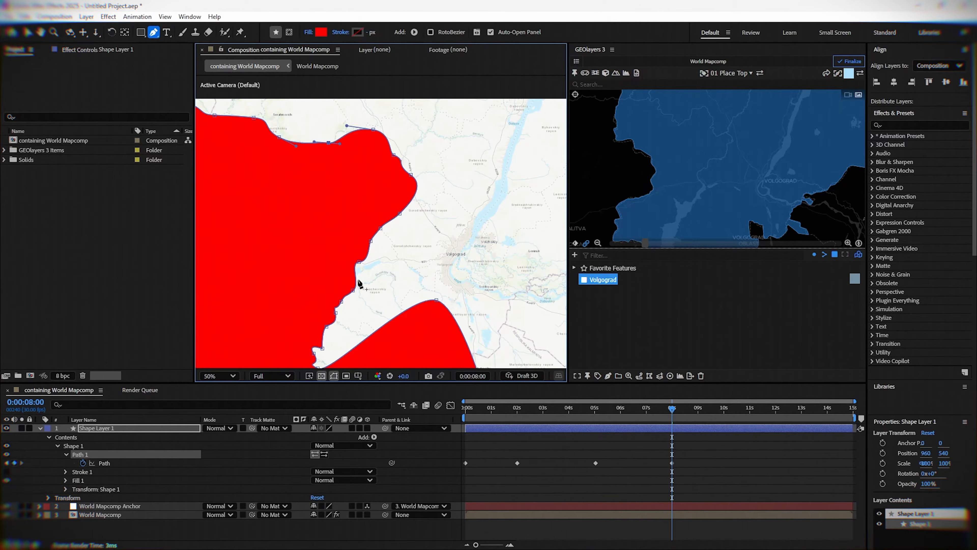
scroll(373, 296, "down", 3)
scroll(401, 276, "right", 3)
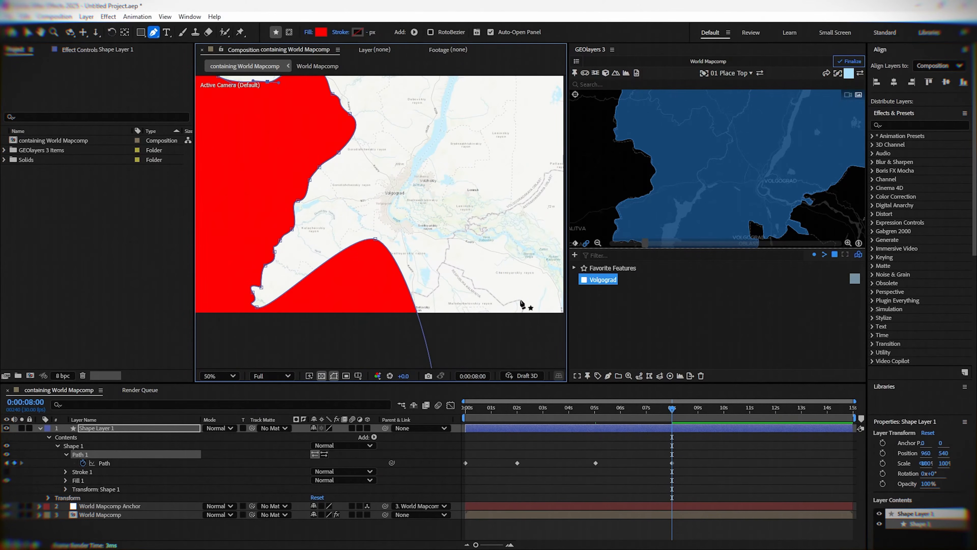
At 0:00:11:00, pull the path's southwestern notch vertices northeast toward Volgograd to close the gap beside the southern lobe.
left_click_drag(722, 419, 750, 421)
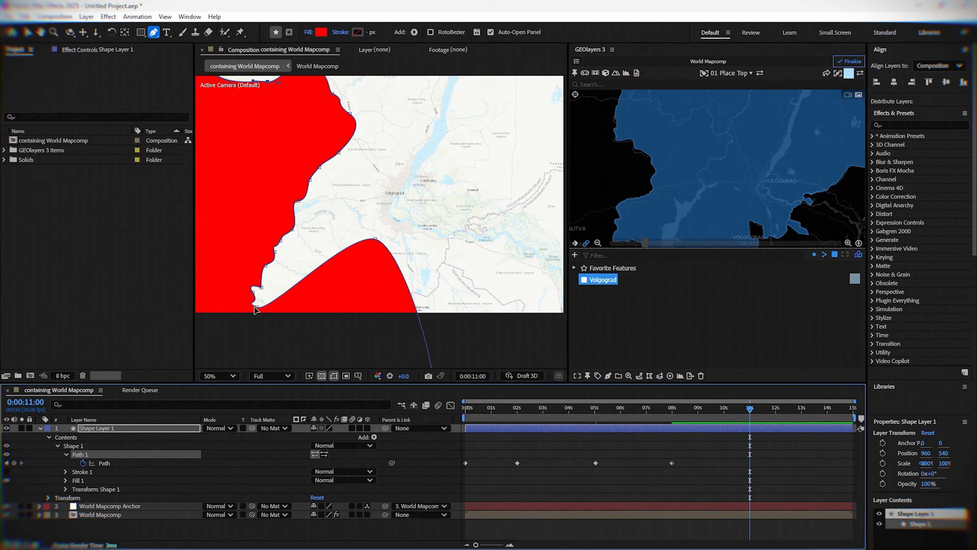
left_click_drag(255, 310, 329, 240)
left_click_drag(262, 287, 315, 242)
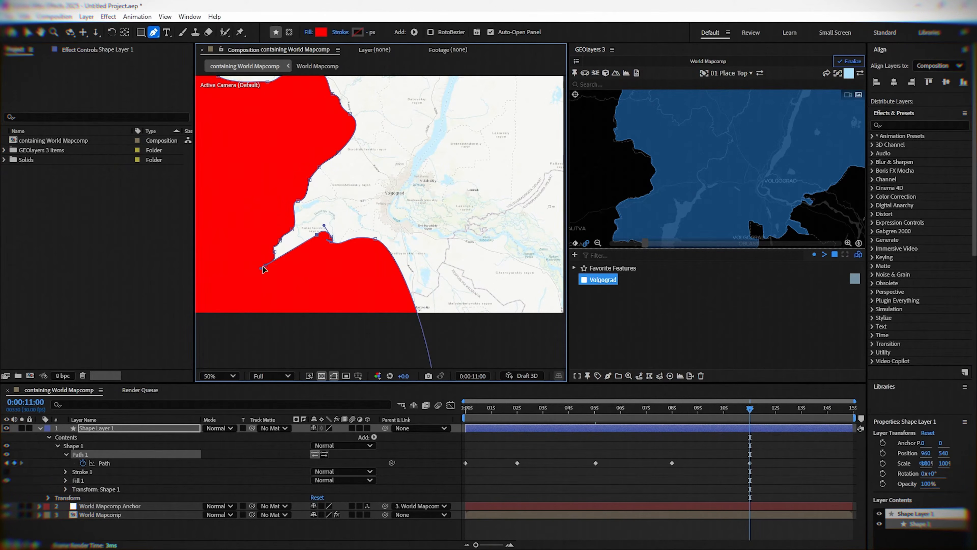
left_click_drag(263, 270, 373, 157)
Push the path's northern bulge and western-front vertices east toward the Volga, closing in on Volgograd at 0:00:11:00.
left_click_drag(350, 114, 386, 116)
mouse_move(380, 123)
left_mouse_down()
mouse_move(422, 163)
mouse_move(391, 128)
left_mouse_up()
left_click_drag(333, 136, 397, 185)
left_click_drag(324, 165, 374, 162)
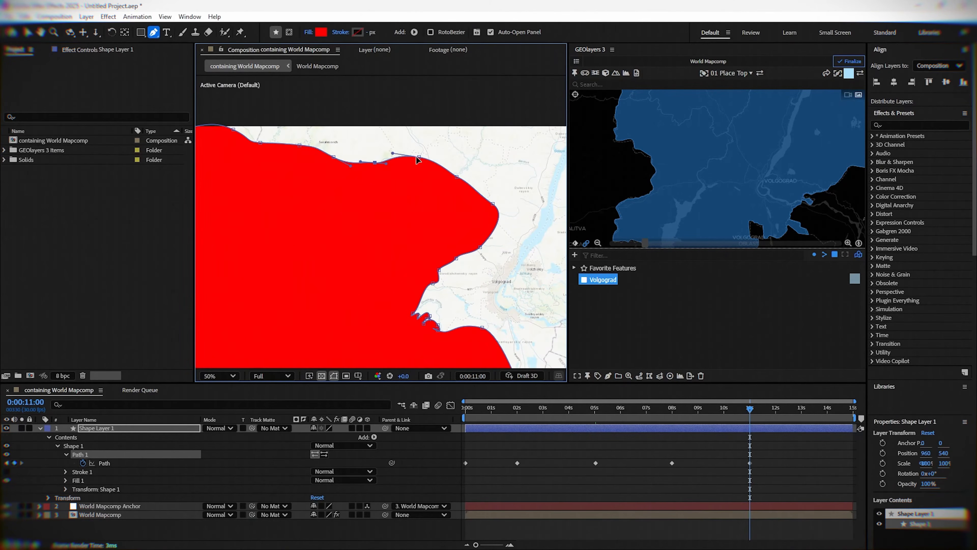
left_click_drag(457, 178, 461, 168)
left_click_drag(439, 270, 469, 262)
left_click_drag(478, 298, 396, 287)
Go to 0:00:14:29 and set the red shape layer's blending mode to Multiply.
left_click_drag(718, 411, 861, 435)
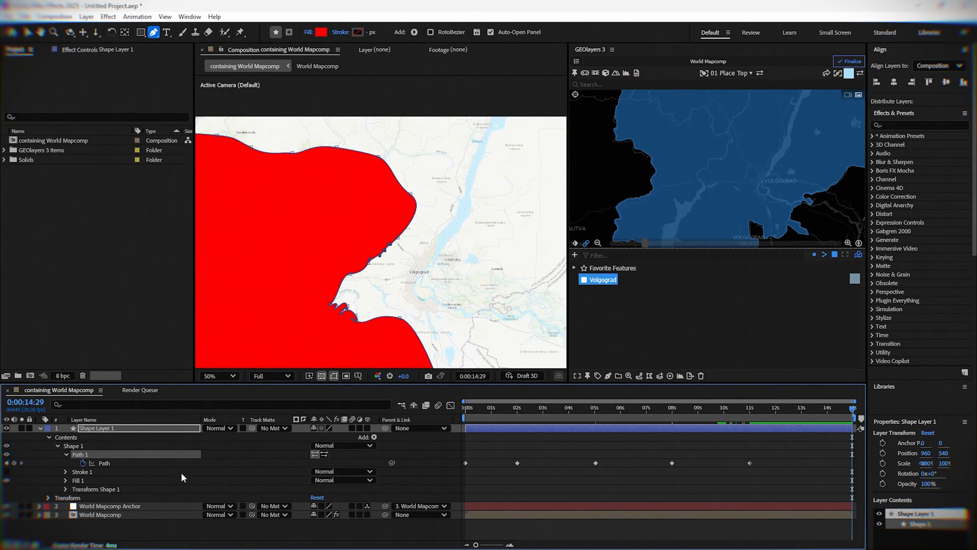
left_click(219, 427)
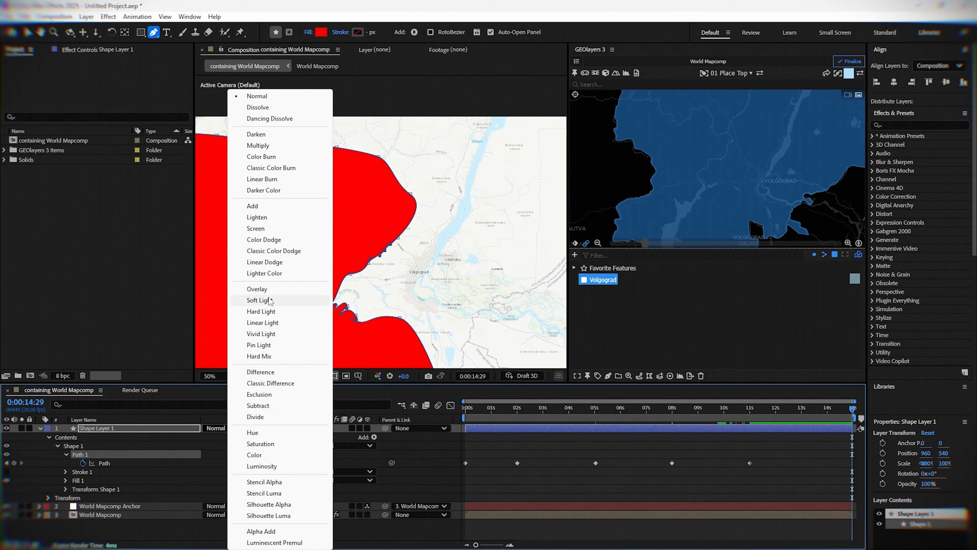
left_click(259, 146)
At 0:00:14:29, smooth the front southwest of Volgograd and push the path's eastern and northern vertices slightly outward.
left_click_drag(421, 296, 392, 283)
left_click_drag(307, 287, 327, 283)
left_click_drag(401, 227, 427, 260)
left_click_drag(404, 211, 423, 212)
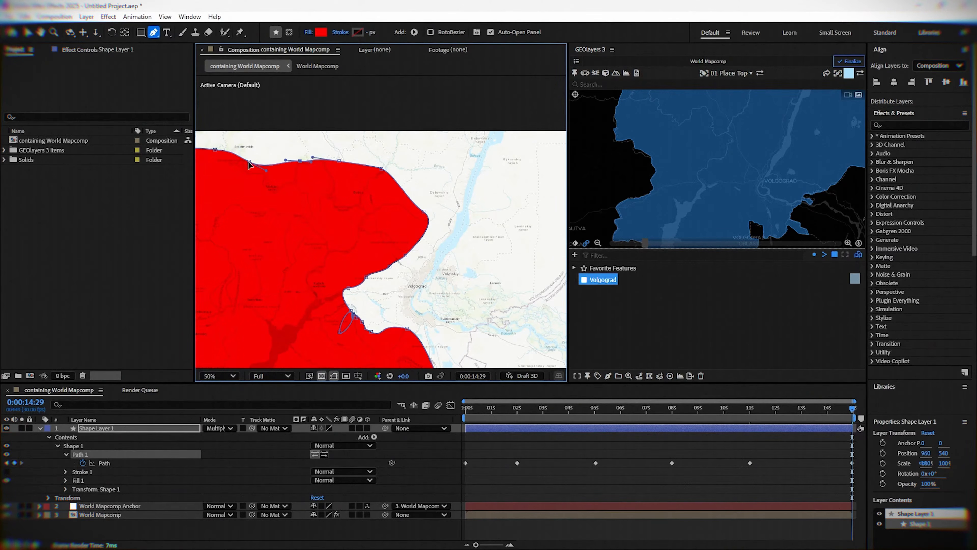
left_click_drag(251, 162, 304, 175)
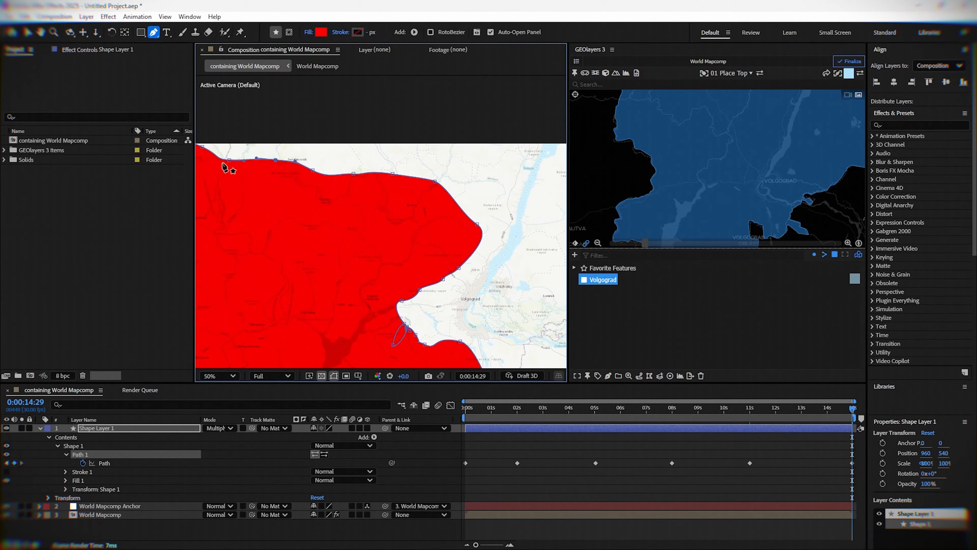
Preview the front-line animation from the start and nudge the southern lobe's tip vertex slightly west at 0:00:08:00.
key("space")
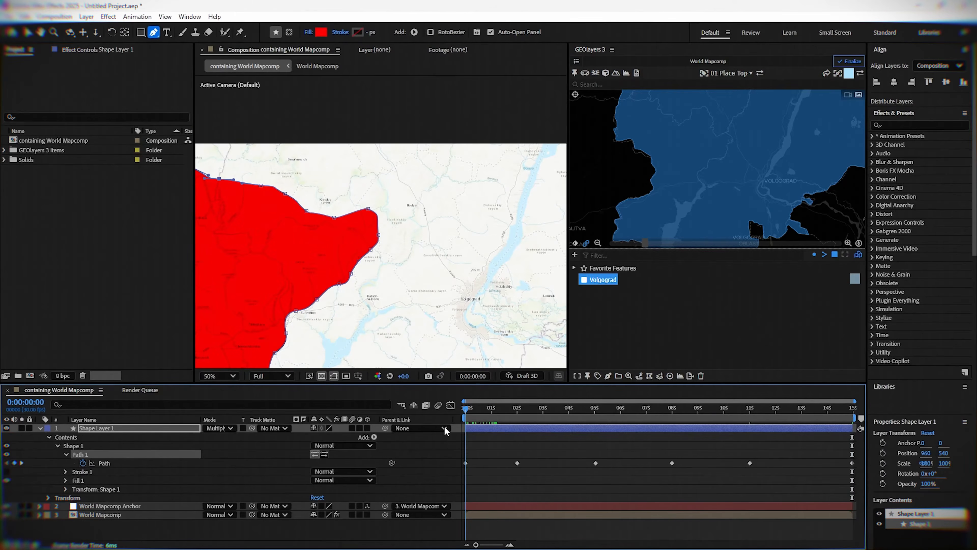
scroll(446, 238, "down", 2)
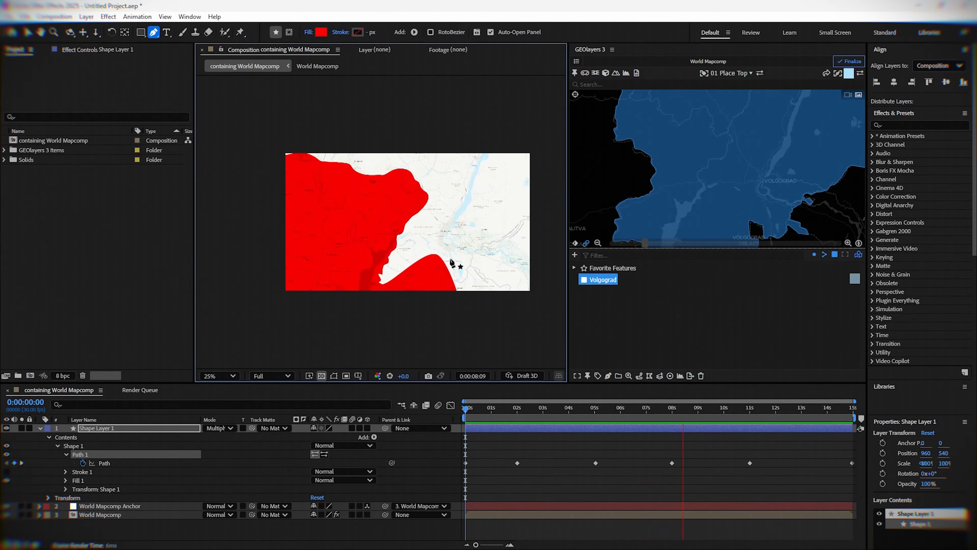
key("space")
left_click(671, 416)
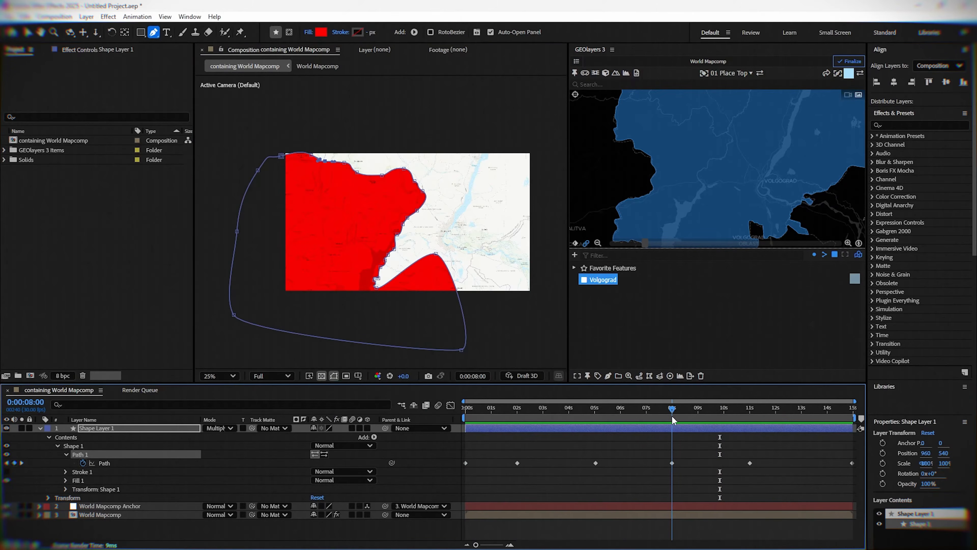
left_click(436, 254)
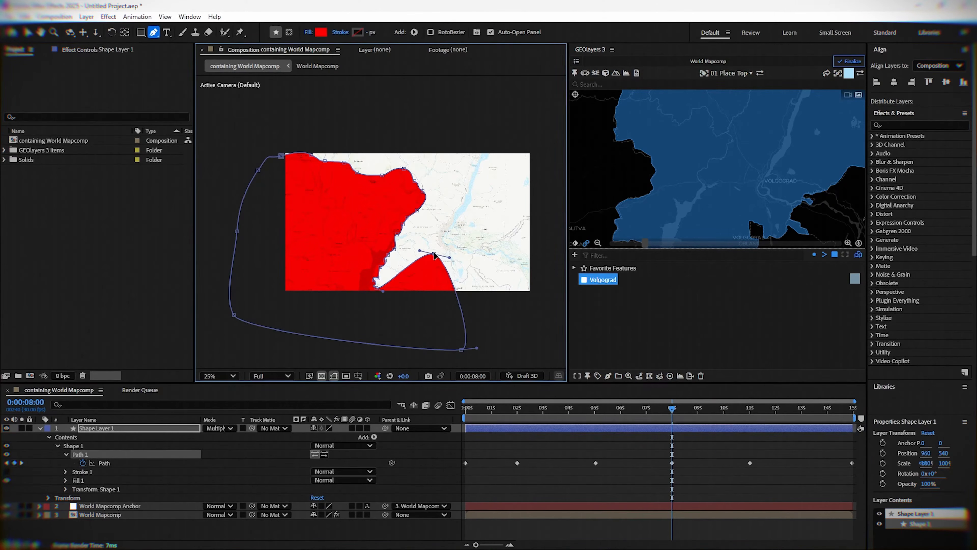
Scrub through the advance and apply Easy Ease to the Path keyframe at about 0:00:11:00.
left_click_drag(592, 417, 681, 429)
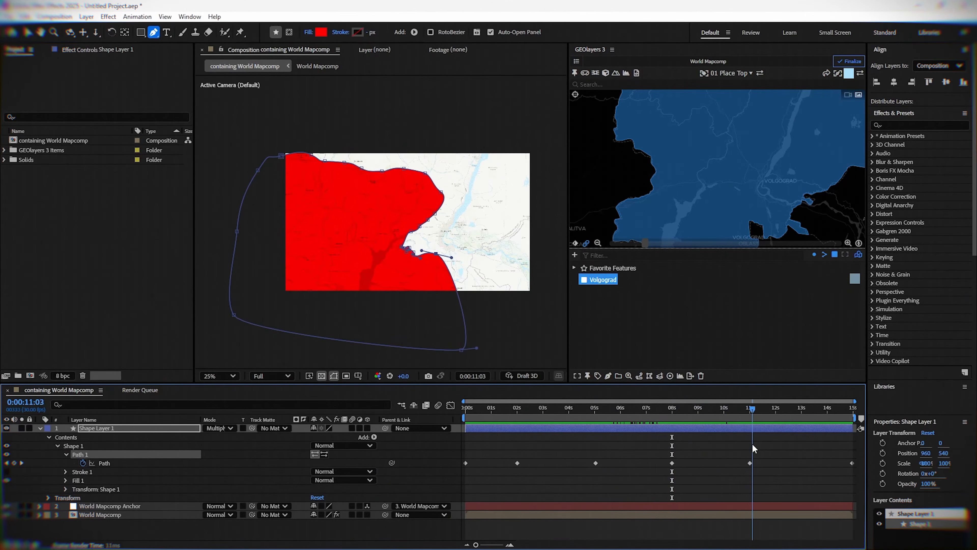
left_click_drag(819, 454, 776, 472)
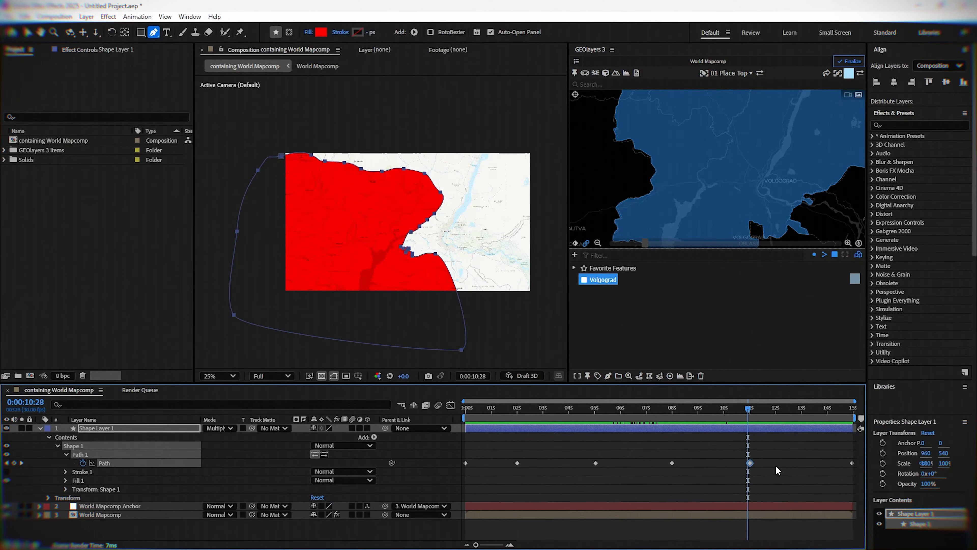
left_click(775, 465)
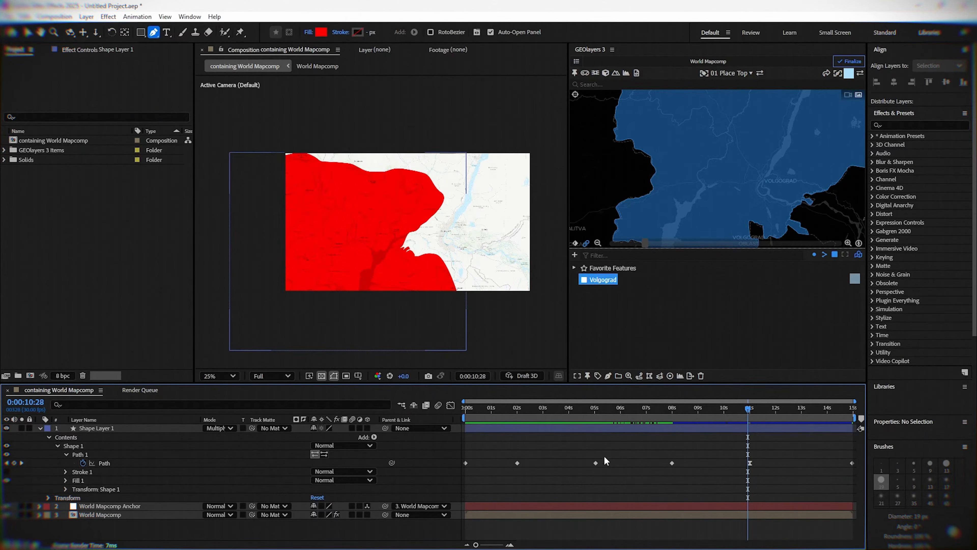
Parent Shape Layer 1 to World Mapcomp Anchor and make it a 3D layer.
left_click(103, 430)
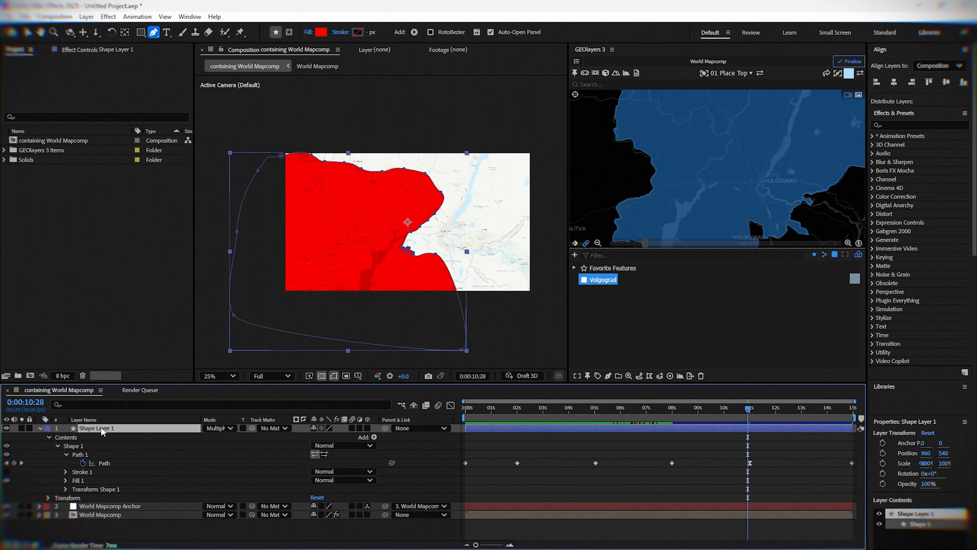
left_click(429, 430)
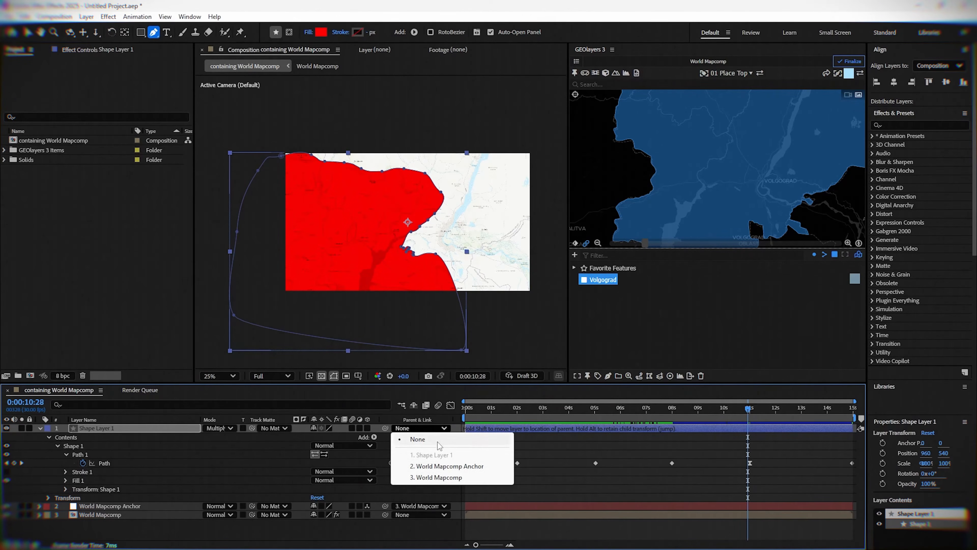
left_click(438, 464)
left_click(368, 428)
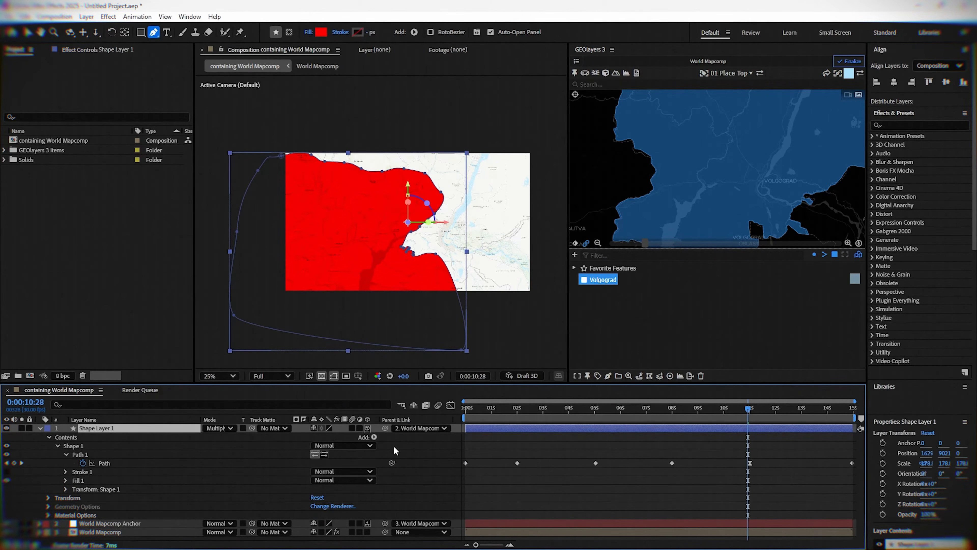
left_click(412, 456)
Set Shape Layer 1's opacity to 75%.
left_click(101, 430)
key("t")
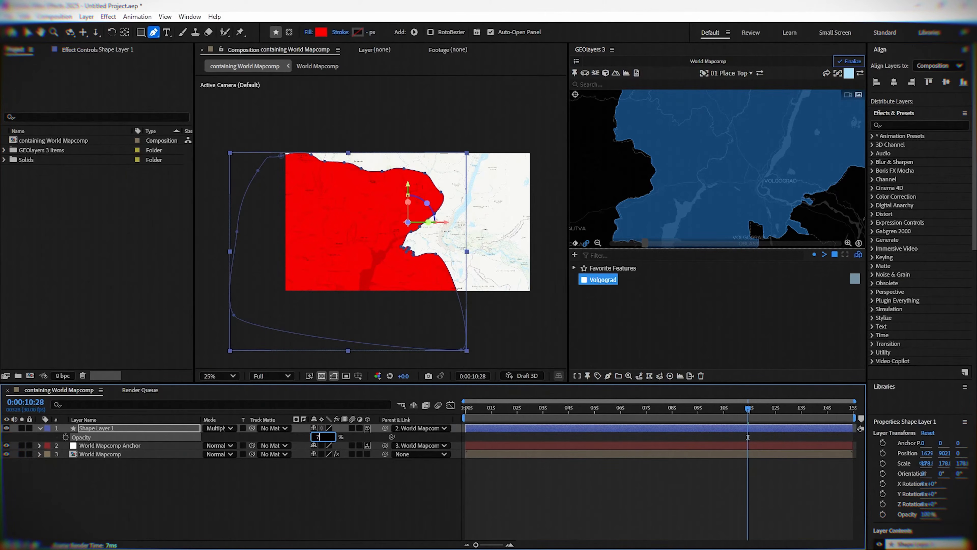
type("75")
key("Return")
left_click(541, 491)
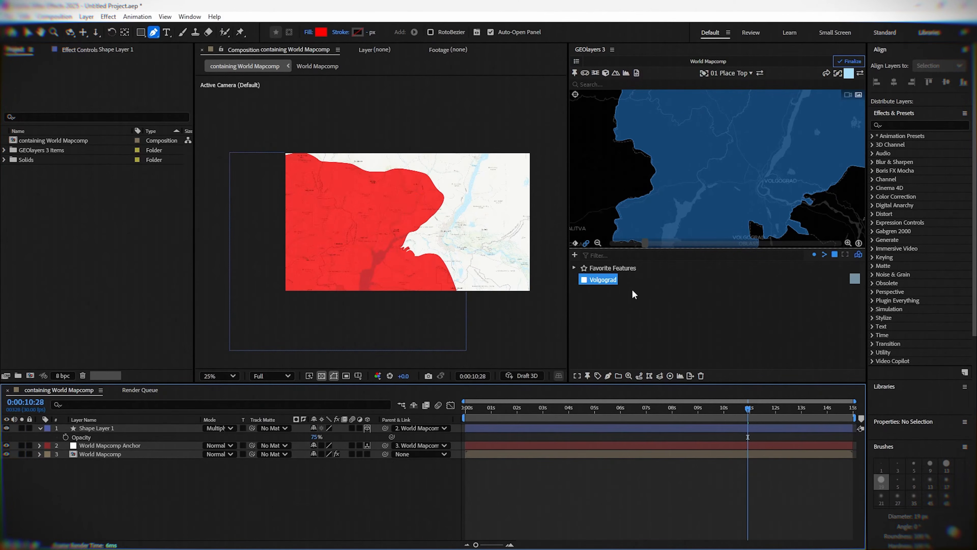
Change the mapcomp's ESRI imagery style to World Imagery and apply the mapcomp settings.
left_click(635, 287)
left_click(577, 61)
left_click(605, 90)
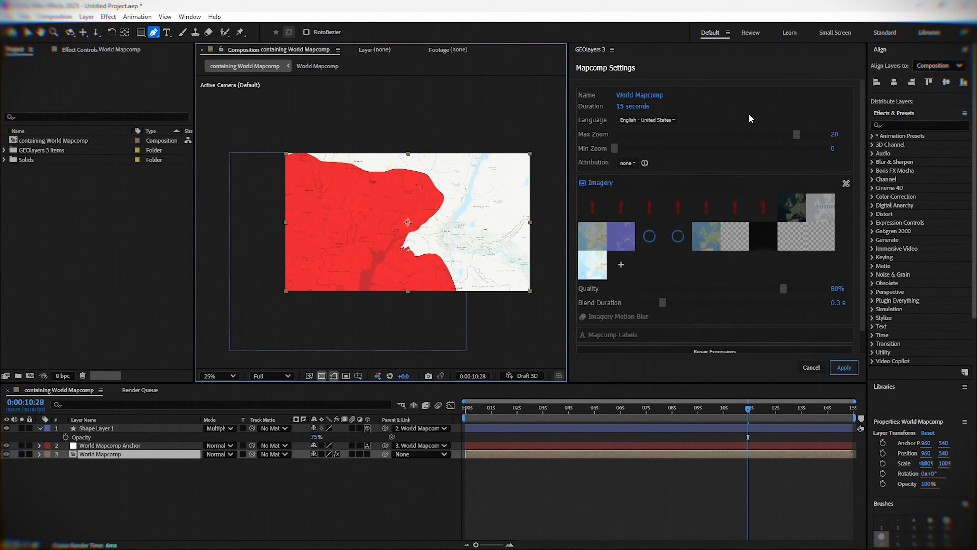
left_click(592, 265)
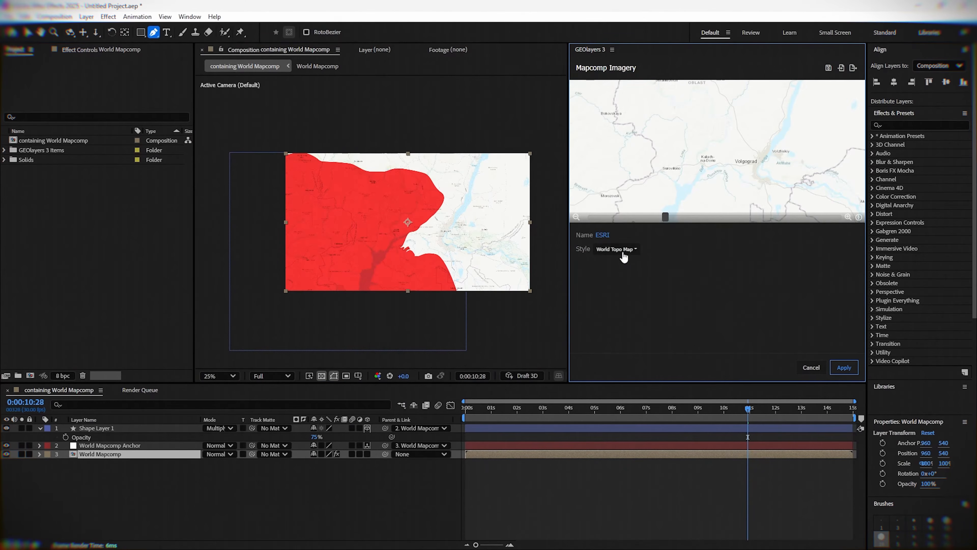
left_click(624, 257)
left_click(630, 256)
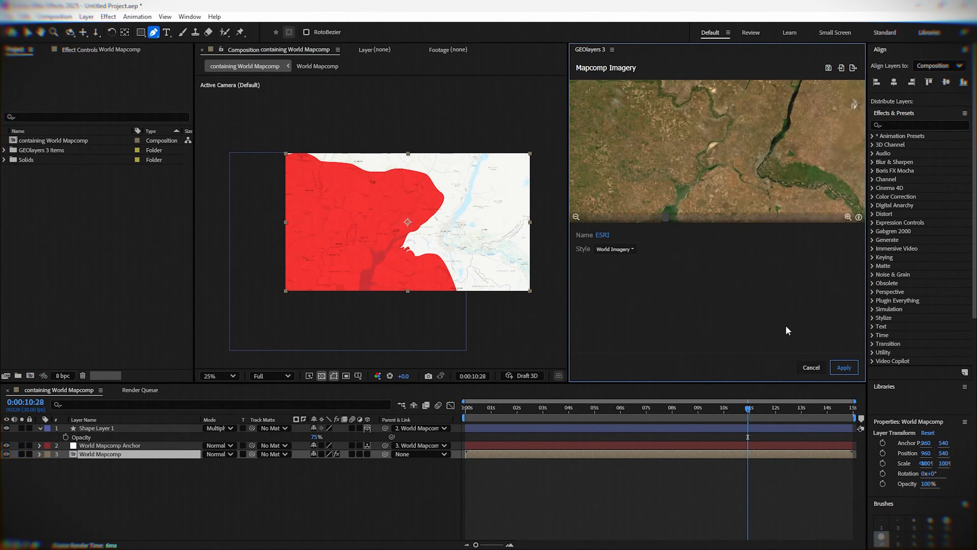
left_click(846, 368)
left_click(843, 368)
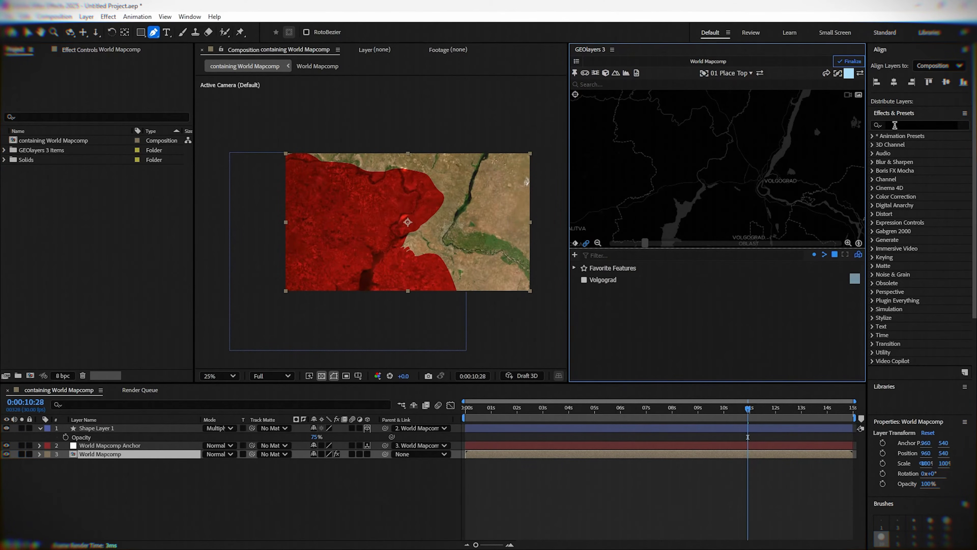
Apply the Tint and Lumetri Color effects to the World Mapcomp layer.
left_click(895, 125)
type("tint")
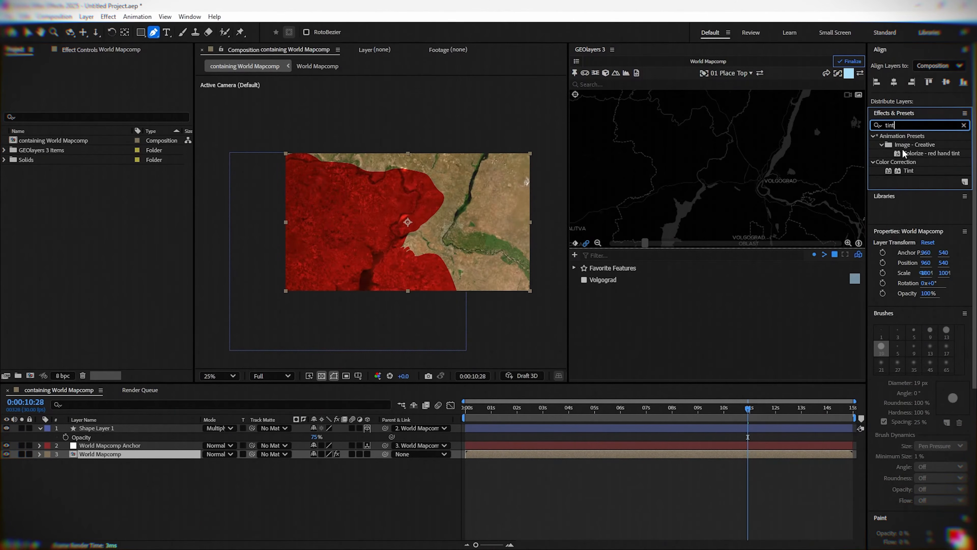
left_click_drag(909, 171, 96, 455)
left_click(906, 122)
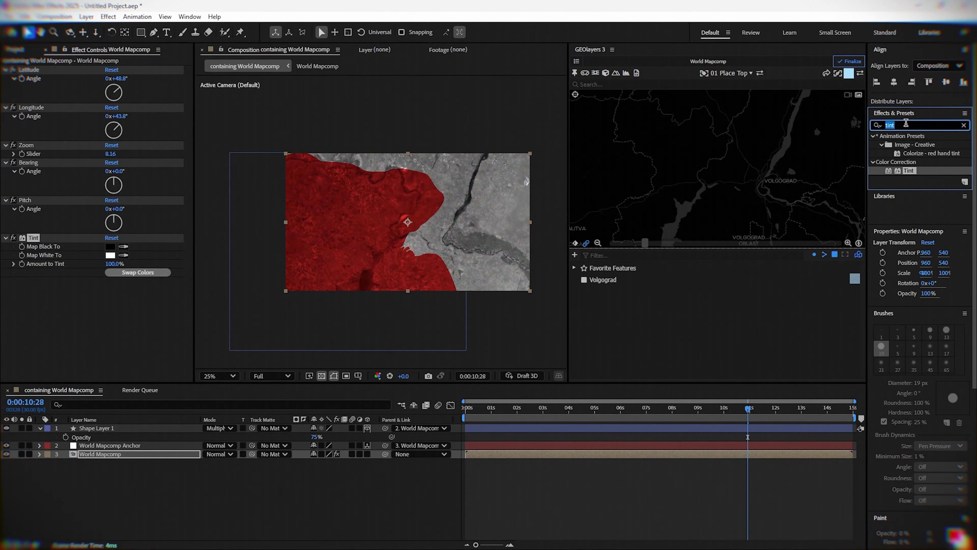
type("lume")
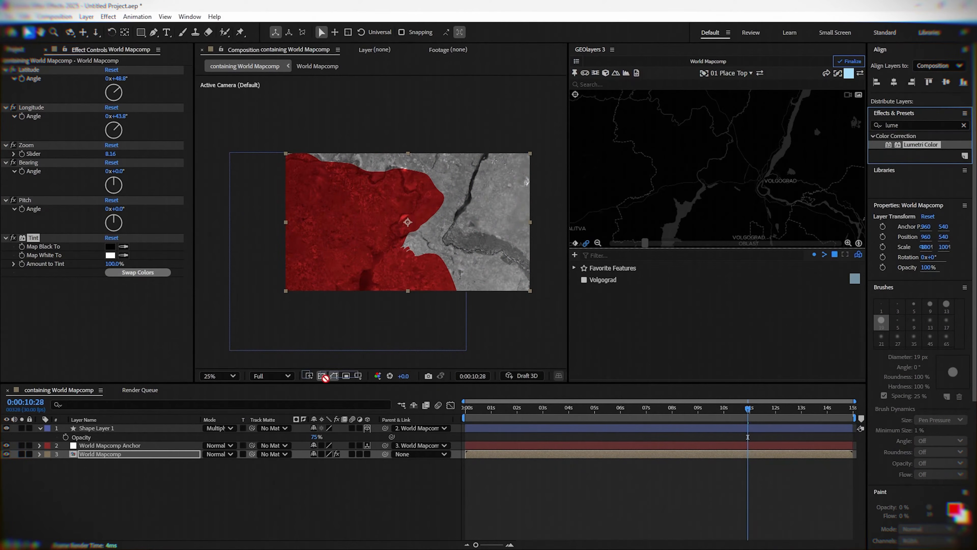
left_click_drag(325, 378, 108, 457)
In the map's Lumetri Basic Correction, set Temperature to -50 and Contrast to 80.
left_click(14, 289)
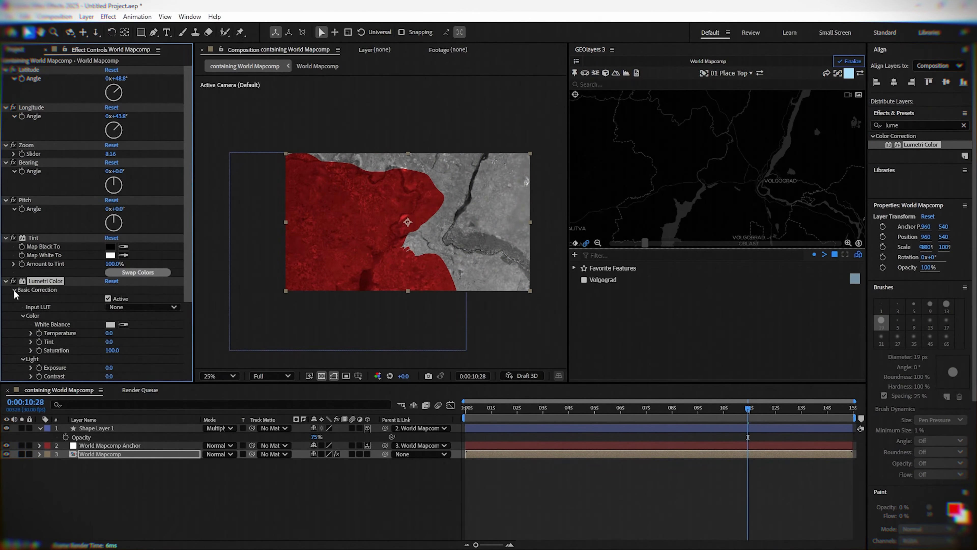
scroll(162, 357, "down", 4)
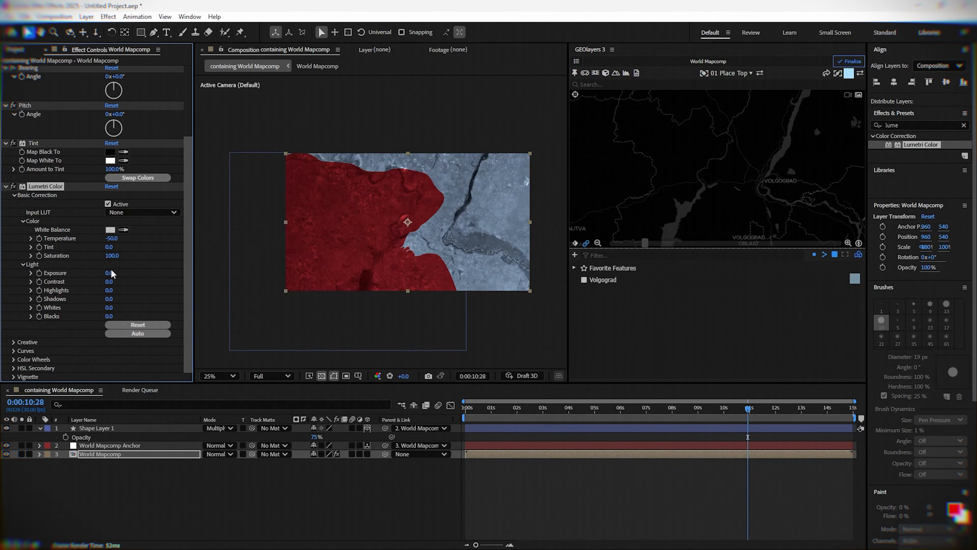
left_click_drag(167, 281, 143, 280)
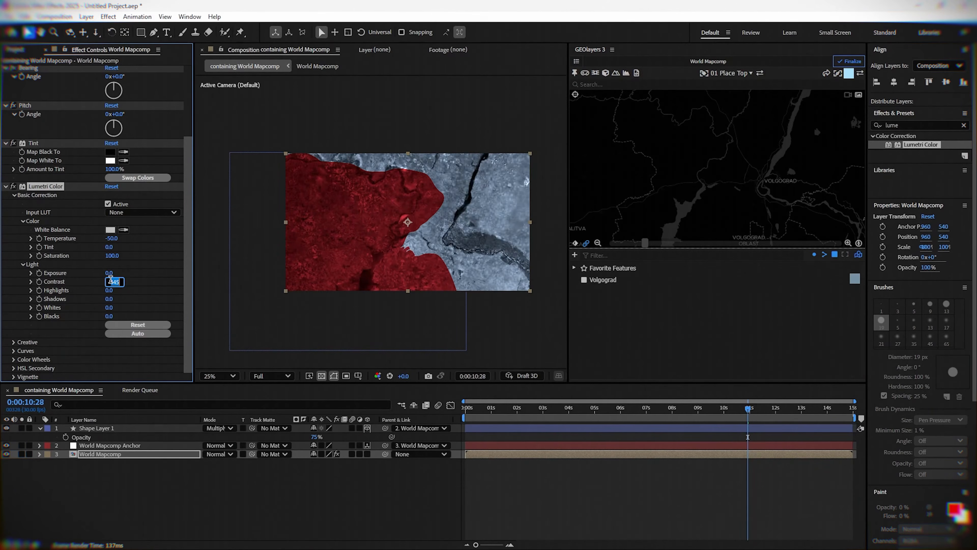
left_click(362, 529)
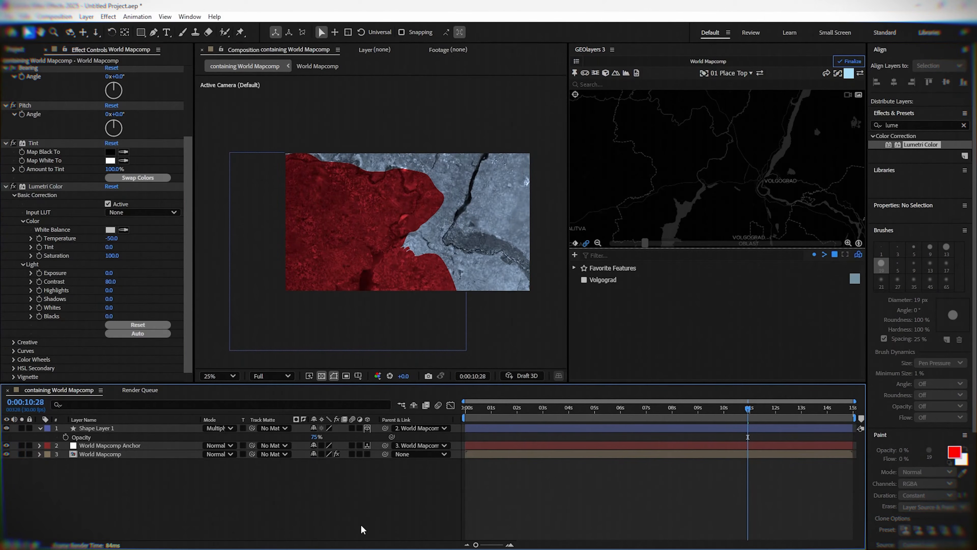
left_click(220, 375)
left_click(224, 170)
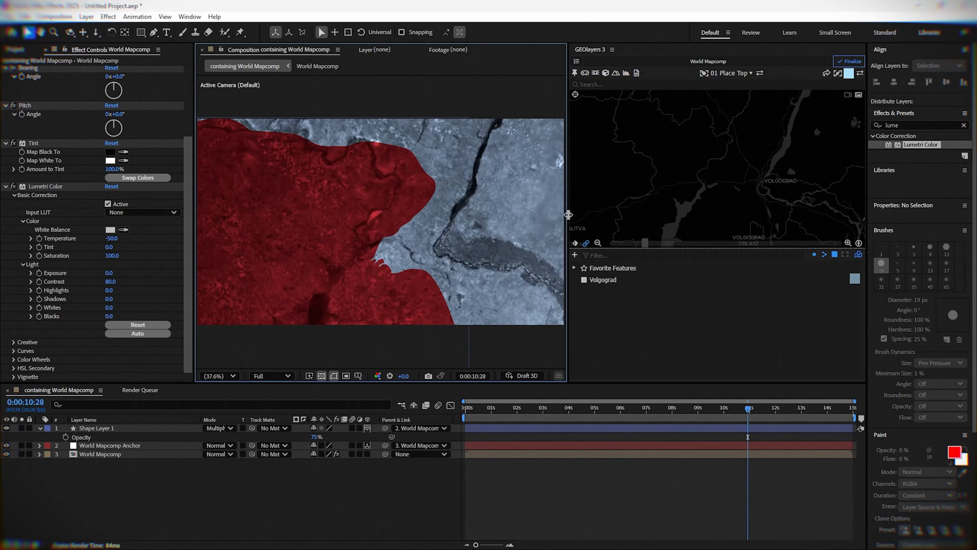
Enlarge the composition view and finalize the World Mapcomp in GEOlayers.
left_click_drag(568, 212, 626, 211)
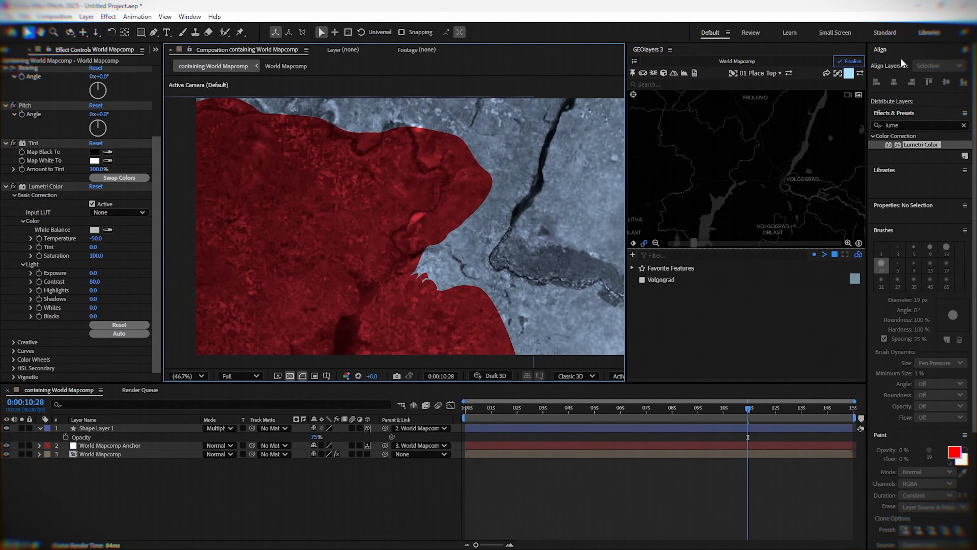
left_click(849, 61)
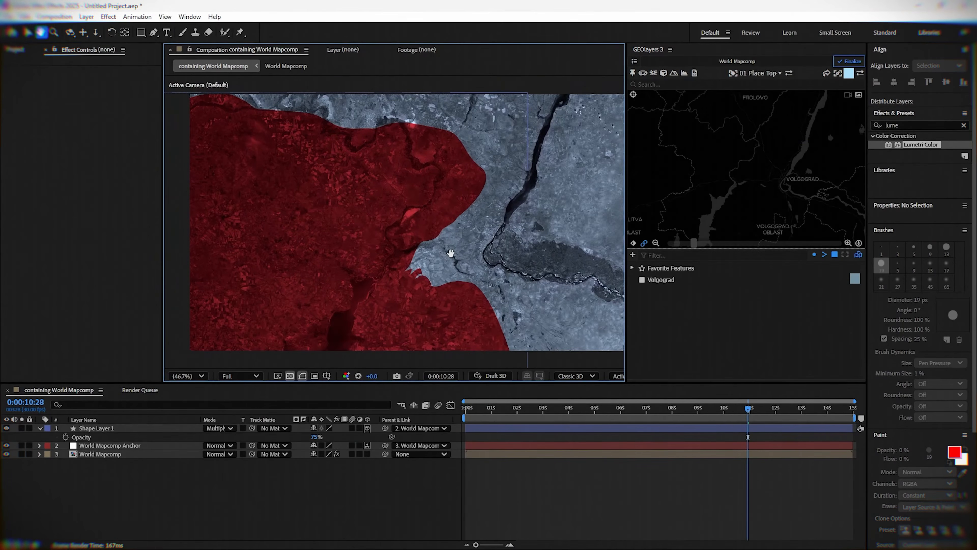
Import Nazi flag.png and USSR Flag.webp into the project and return to the composition's start at 0:00.
left_click_drag(296, 286, 96, 275)
left_click_drag(489, 409, 442, 423)
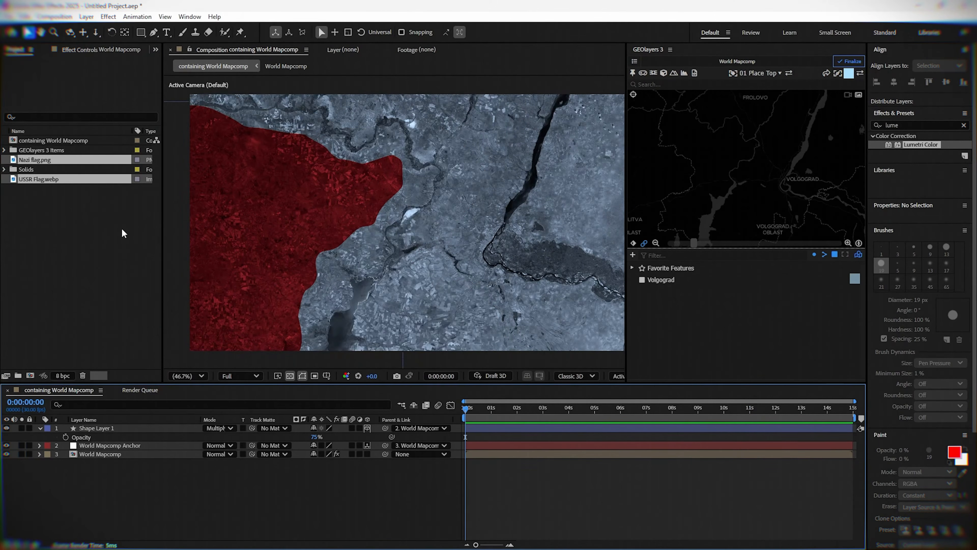
left_click(76, 247)
Add Nazi flag.png to the map, shrink it to a small badge and place it at the northwestern end of the front.
left_click_drag(42, 165, 340, 224)
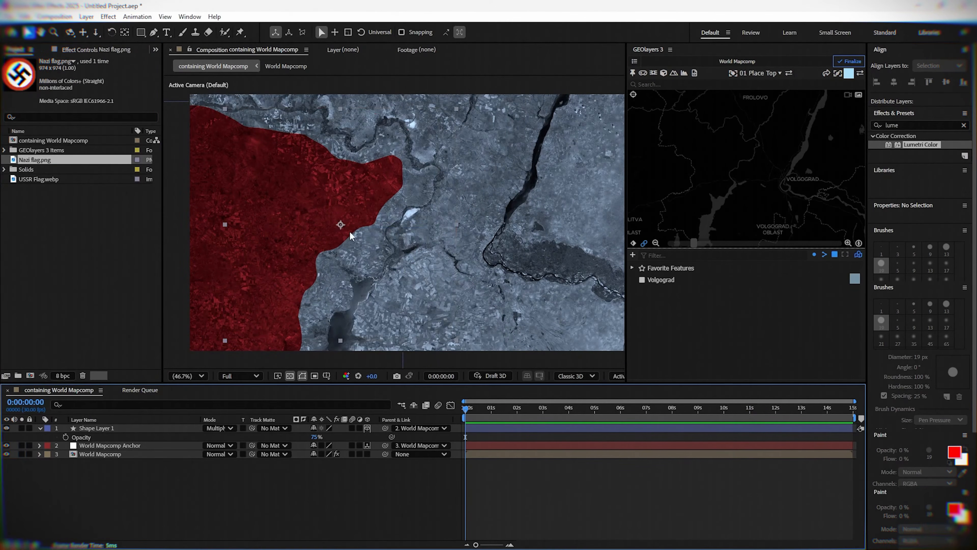
left_click_drag(392, 270, 420, 256)
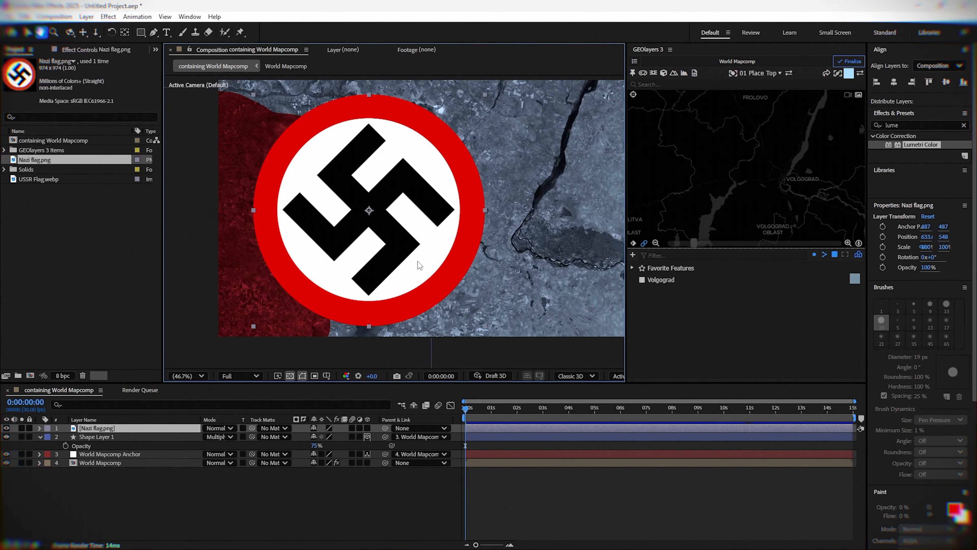
left_click_drag(485, 326, 233, 110)
Duplicate the Nazi flag 11 times and distribute the copies along the inside edge of the red area.
key("ctrl+d")
key("ctrl+d")
key("ctrl+d")
key("ctrl+d")
key("ctrl+d")
key("ctrl+d")
key("ctrl+d")
key("ctrl+d")
key("ctrl+d")
key("ctrl+d")
key("ctrl+d")
Add USSR Flag.webp to the map, scale it to 14.8% and place it outside the red area's northern edge.
left_click(58, 223)
left_click_drag(42, 186, 336, 175)
left_click_drag(462, 297, 296, 101)
Duplicate the USSR flag eight times and distribute the copies along the outside of the front line.
key("ctrl+d")
key("ctrl+d")
key("ctrl+d")
key("ctrl+d")
key("ctrl+d")
key("ctrl+d")
key("ctrl+d")
key("ctrl+d")
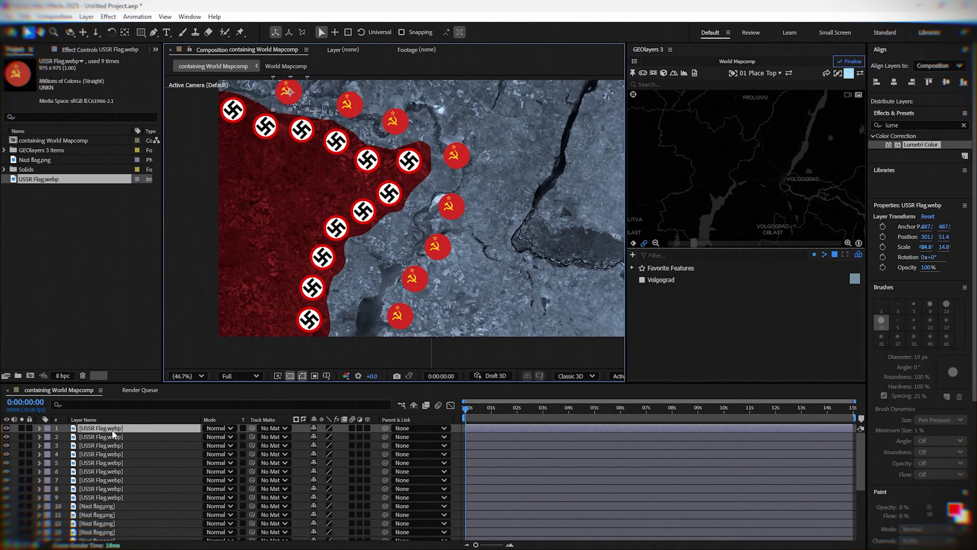
Parent all 21 flag layers to World Mapcomp Anchor and make them 3D layers.
scroll(119, 439, "down", 4)
left_click(102, 500, "shift")
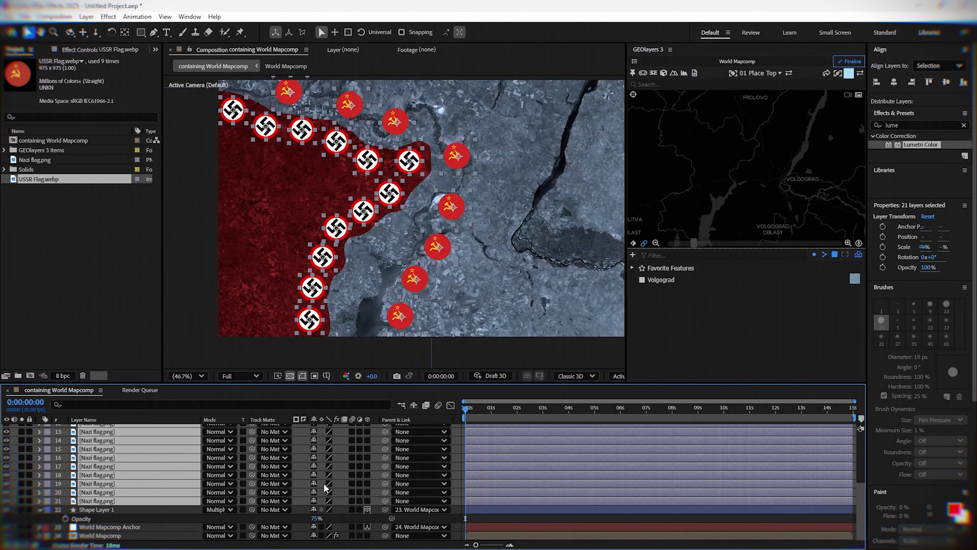
left_click(418, 500)
left_click(444, 480)
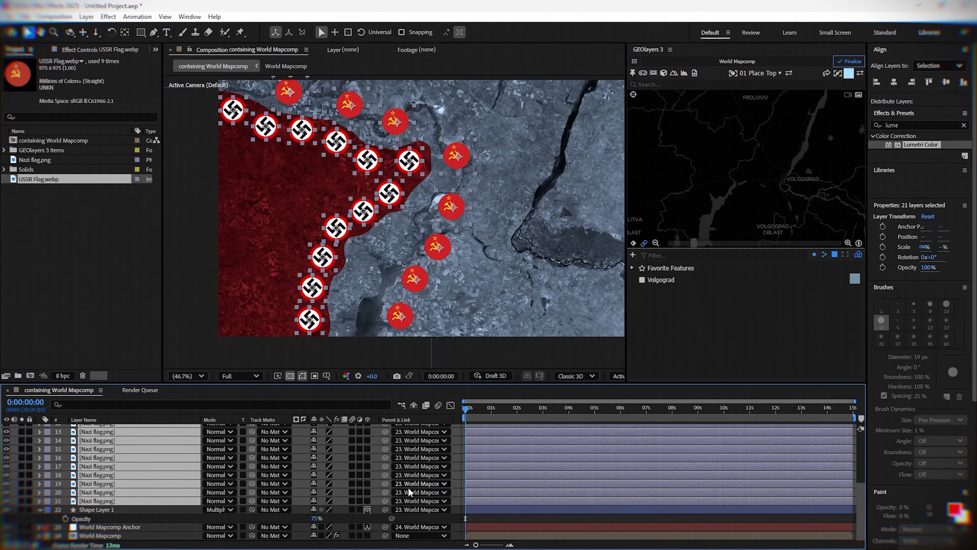
left_click(368, 501)
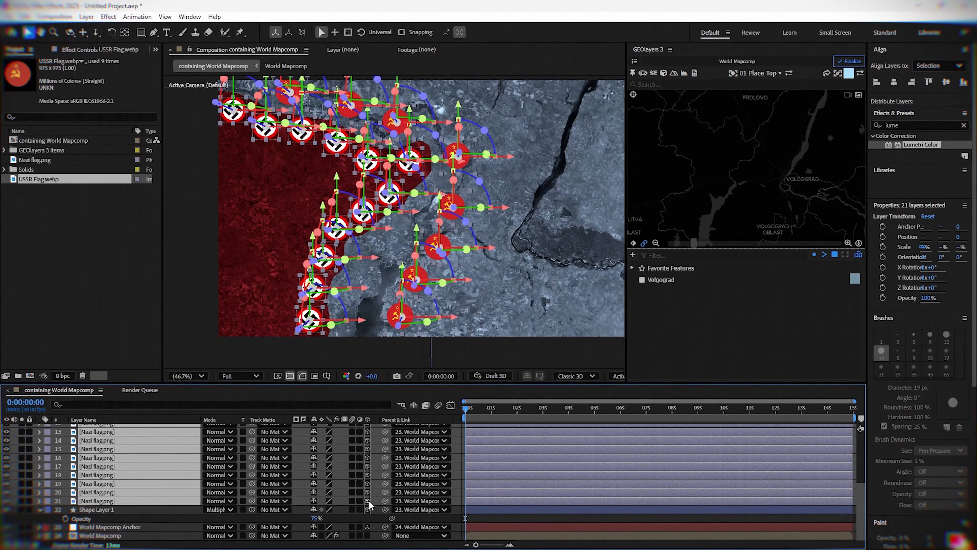
left_click(495, 522)
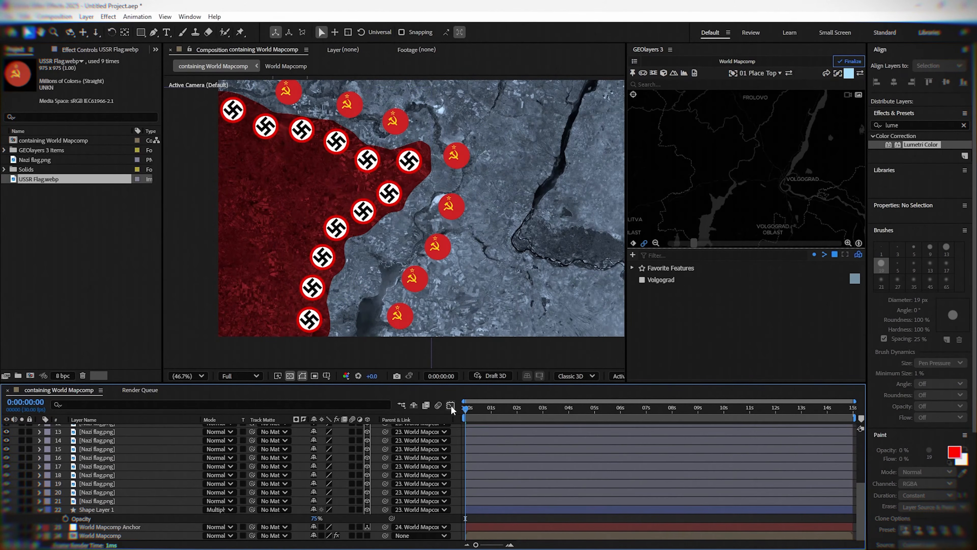
Expand Shape Layer 1 down to Shape 1's Path property so its keyframes show in the timeline.
left_click(40, 509)
left_click(40, 509)
left_click(40, 510)
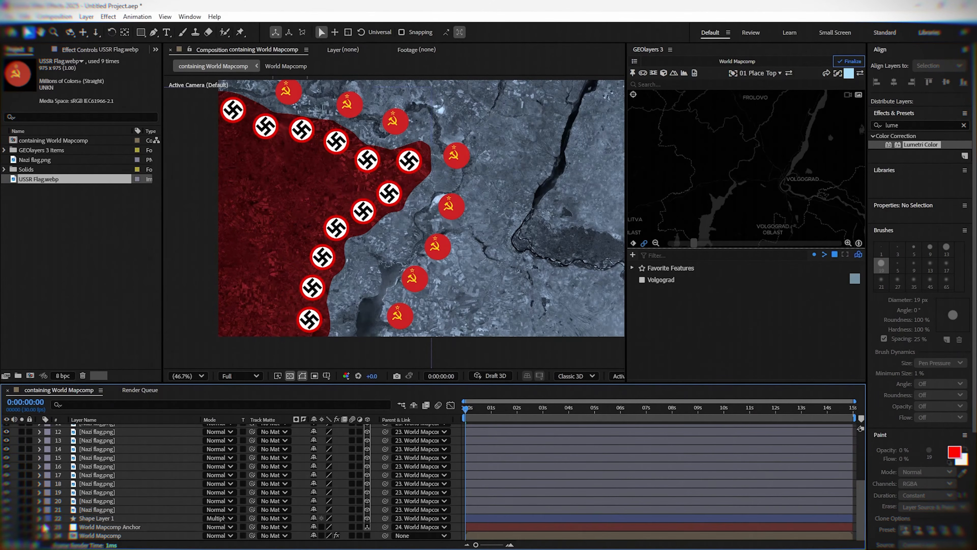
left_click(39, 518)
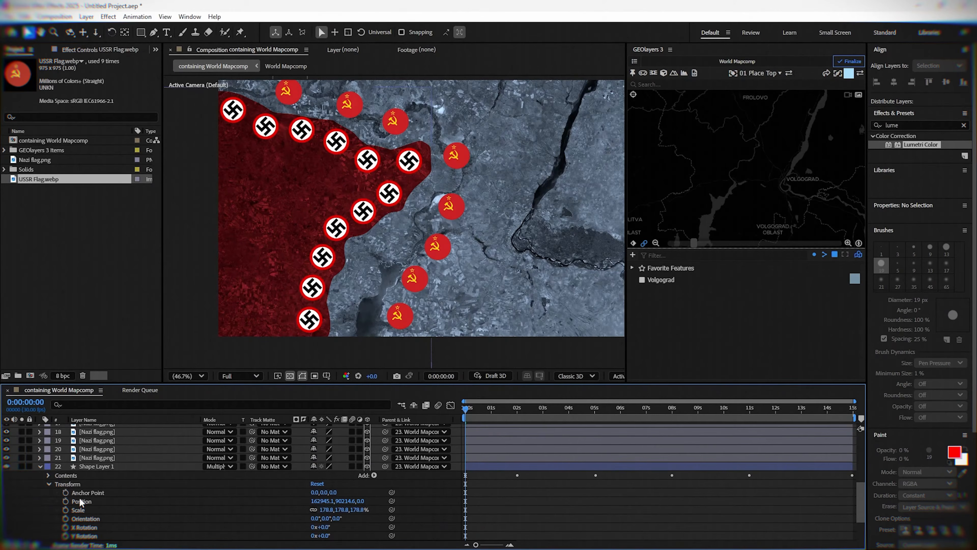
left_click(50, 485)
left_click(48, 492)
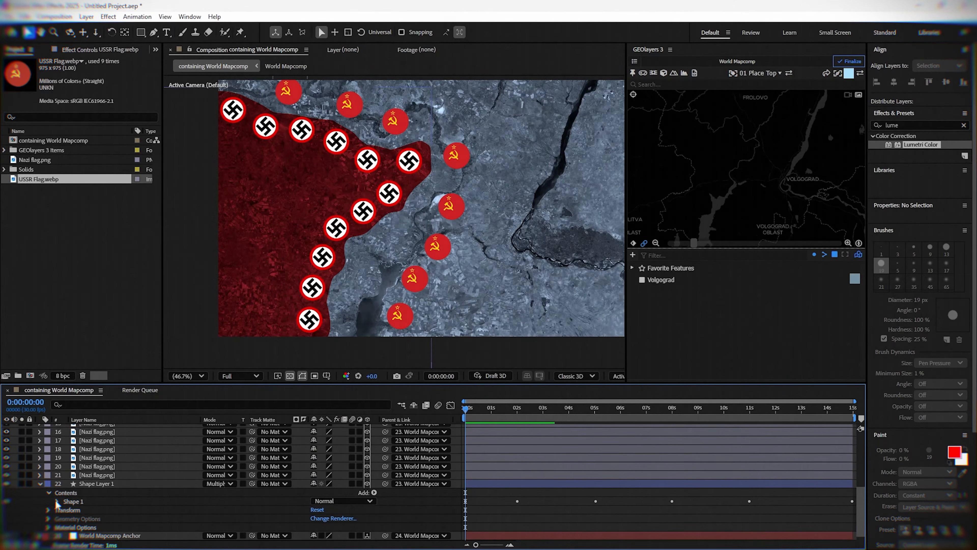
left_click(57, 501)
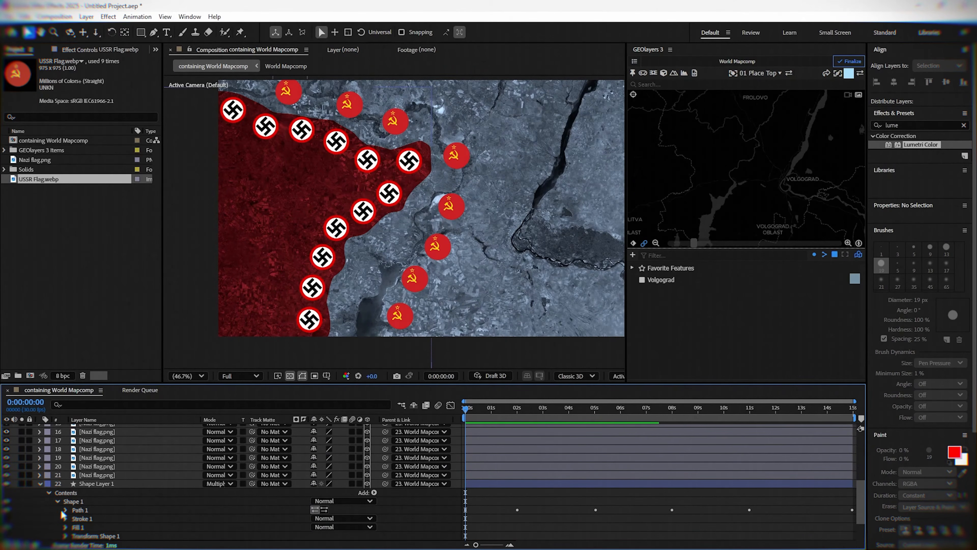
left_click(66, 510)
Reveal Position on all the flag layers and set a starting Position keyframe for each at 0:00.
left_click(507, 477)
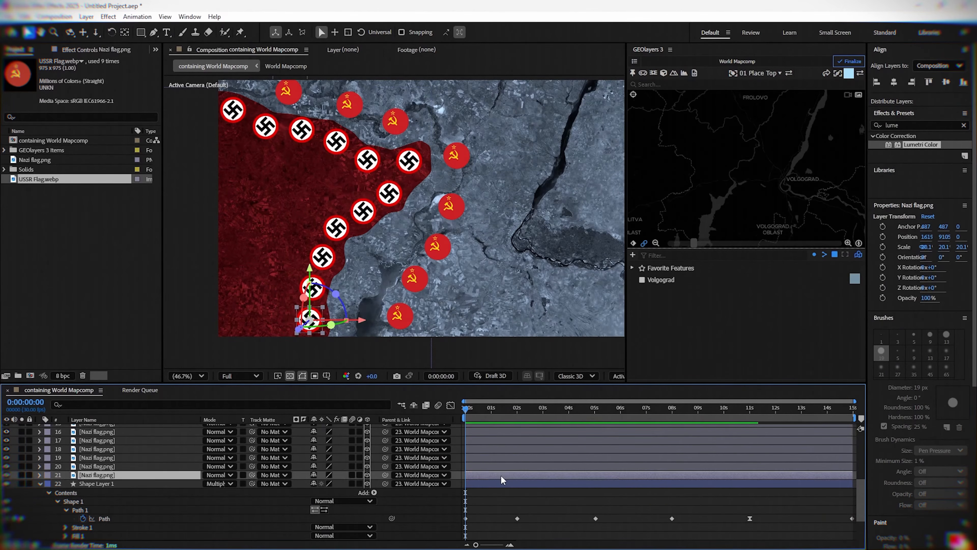
scroll(506, 485, "up", 5)
key("ctrl+a")
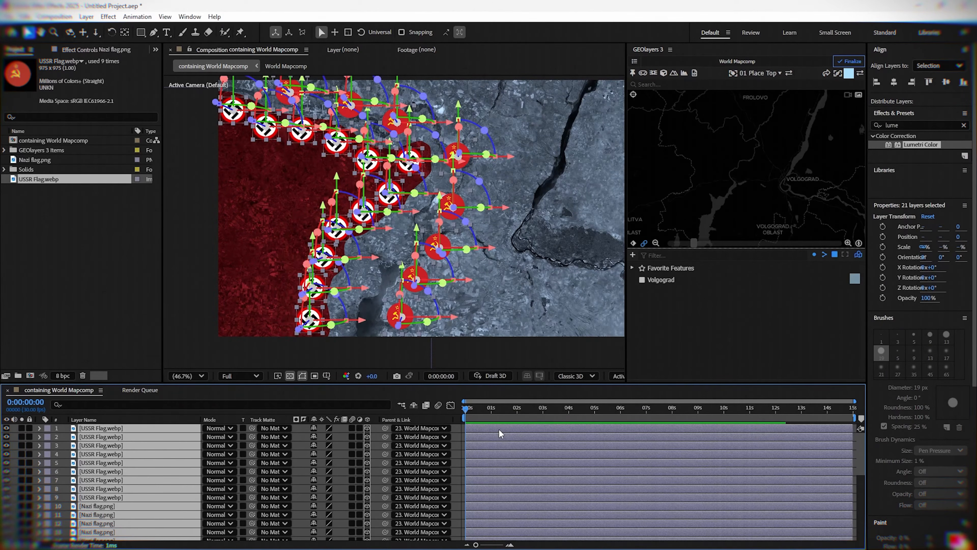
key("p")
scroll(516, 458, "down", 10)
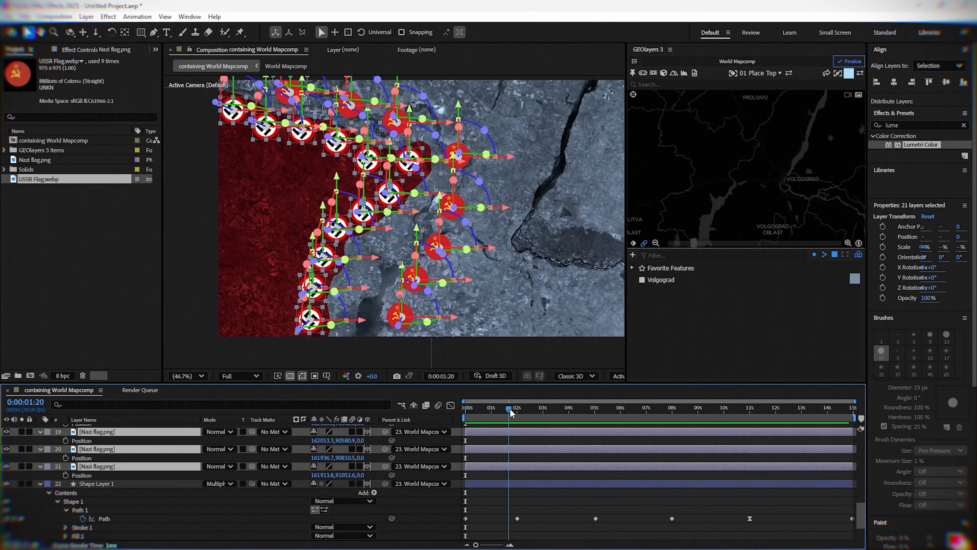
left_click_drag(512, 413, 462, 417)
left_click(66, 475)
left_click(533, 509)
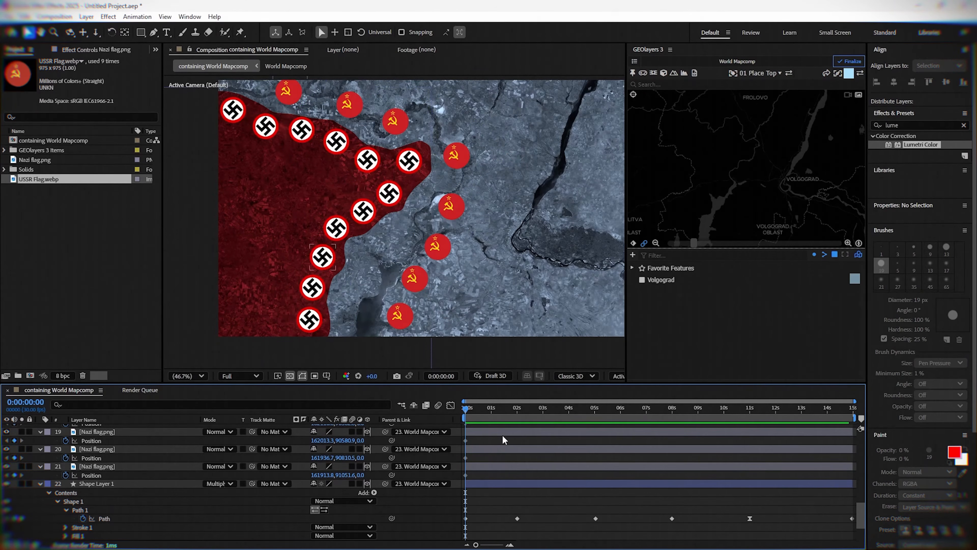
At 2 seconds, move the three southernmost Nazi flags forward to the edge of the advanced red area.
left_click_drag(480, 412, 517, 411)
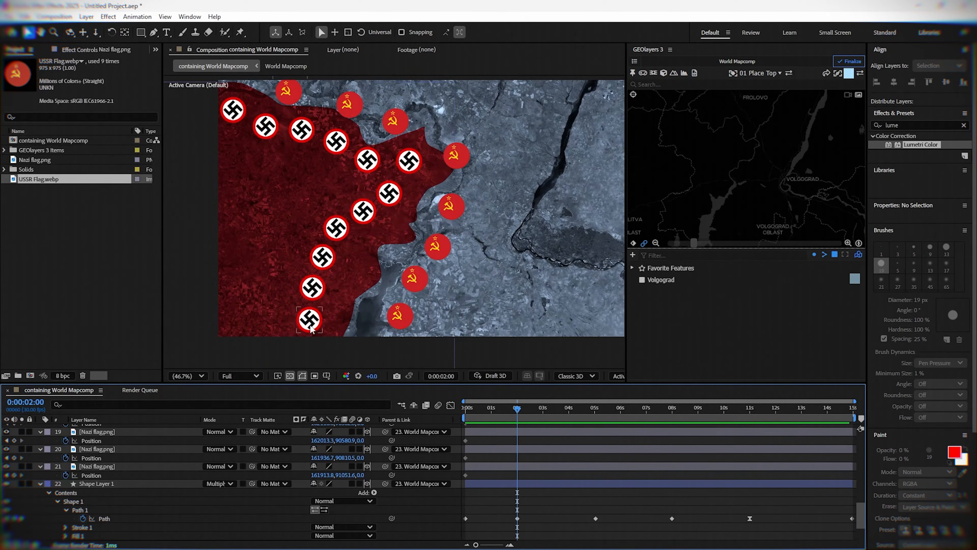
left_click(313, 329)
left_click(355, 362)
left_click_drag(315, 322, 364, 291)
left_click_drag(342, 257, 375, 263)
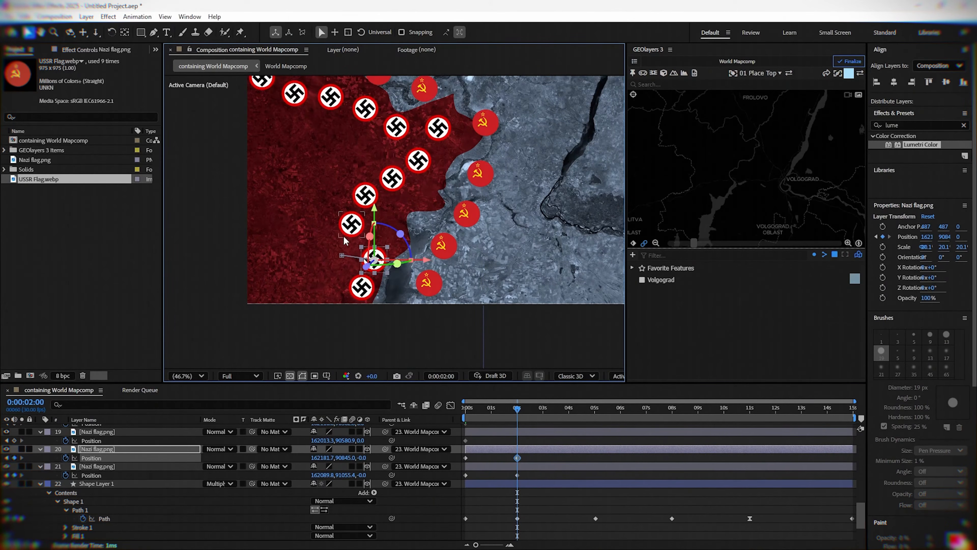
scroll(406, 222, "up", 1)
scroll(396, 223, "up", 2)
scroll(387, 242, "down", 1)
left_click_drag(315, 229, 396, 254)
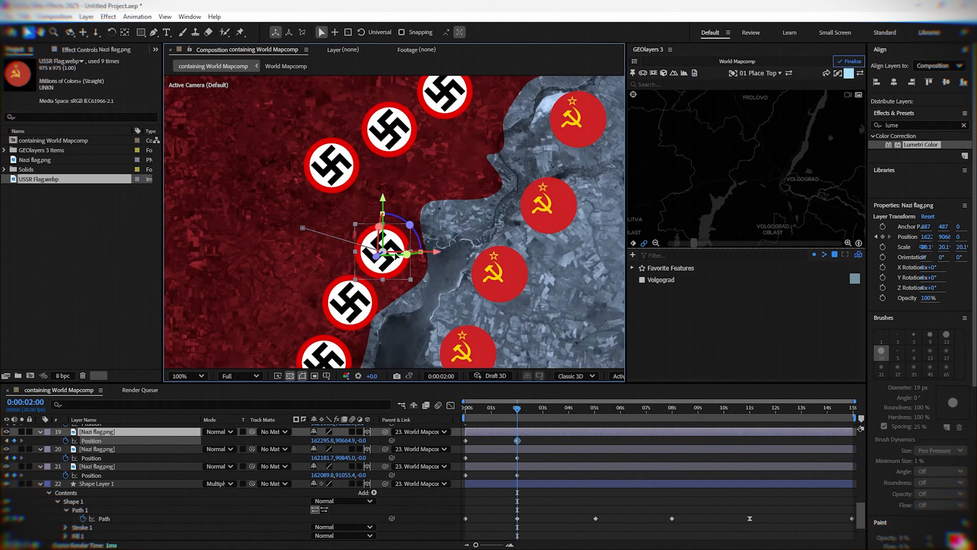
Move the five Nazi flags along the middle and tip of the red area forward to the 2-second front.
left_click_drag(344, 185, 392, 207)
left_click_drag(402, 173, 382, 214)
left_click_drag(380, 178, 439, 212)
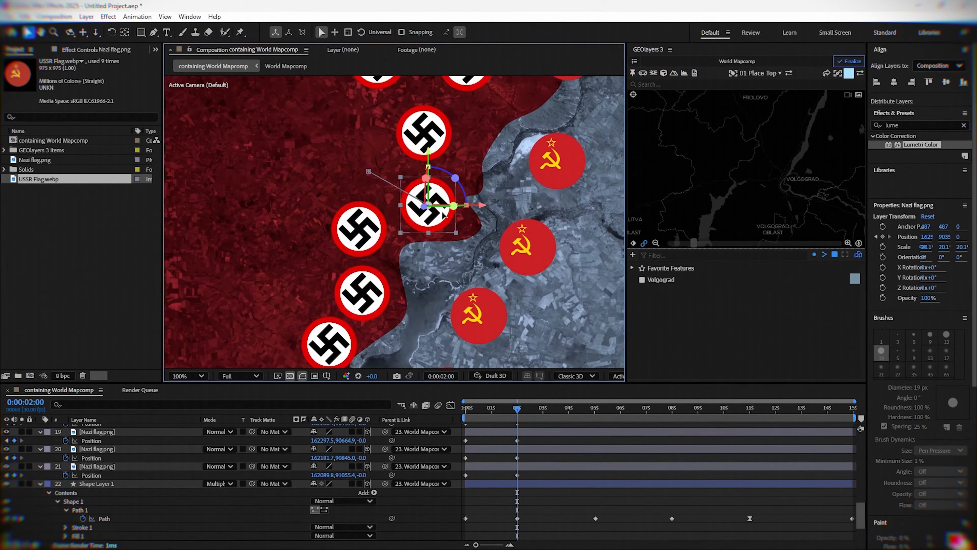
left_click_drag(439, 132, 467, 145)
left_click_drag(467, 142, 404, 250)
left_click_drag(409, 175, 454, 184)
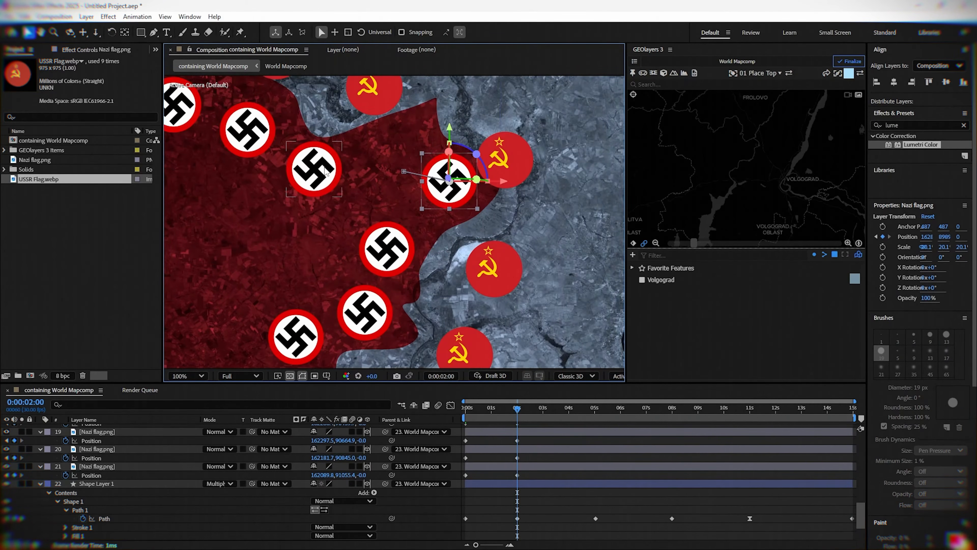
left_click_drag(321, 174, 391, 157)
Move the next Nazi flag on the northern edge closer to the 2-second front and lock Shape Layer 1.
left_click(430, 510)
left_click_drag(269, 104, 344, 200)
left_click(326, 222)
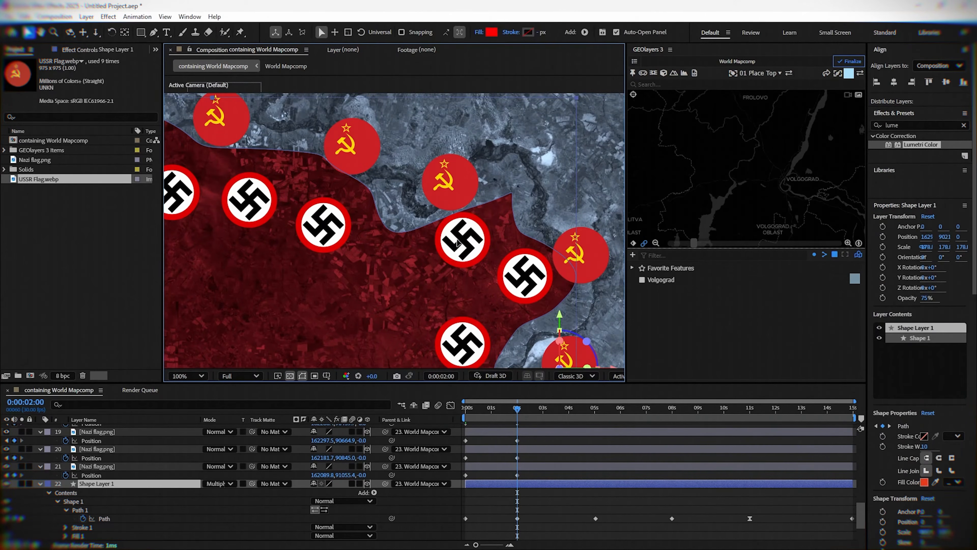
left_click(595, 510)
left_click(330, 220)
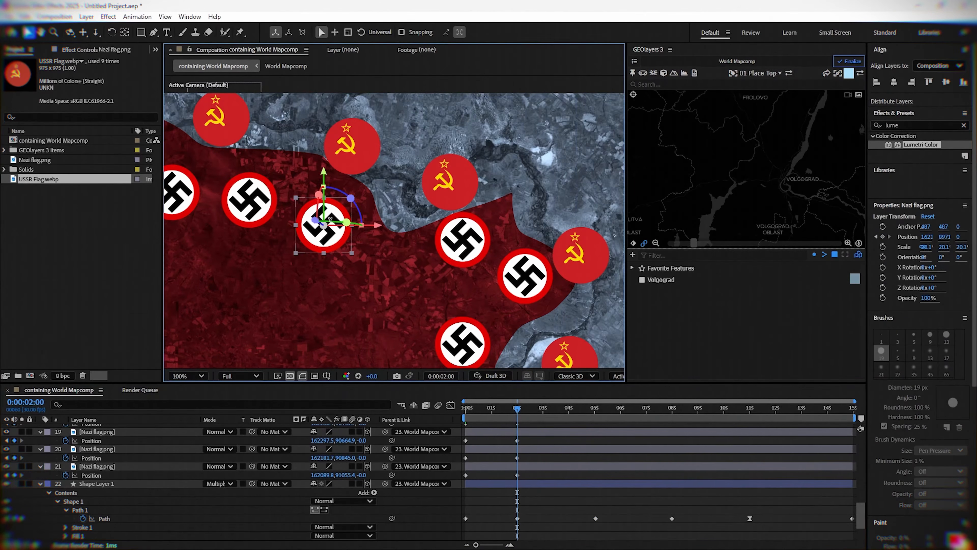
left_click_drag(330, 220, 354, 206)
left_click(601, 485)
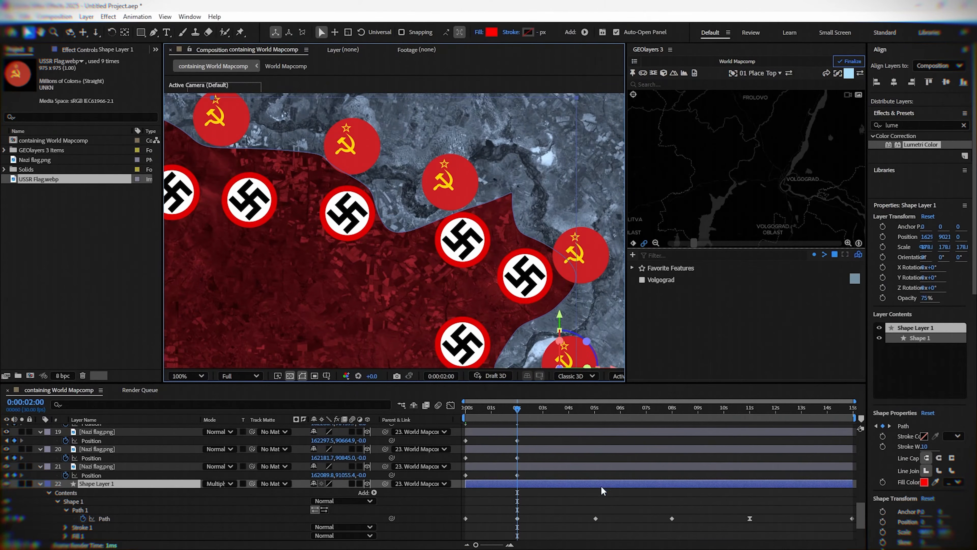
left_click(600, 500)
left_click(261, 212)
left_click(567, 513)
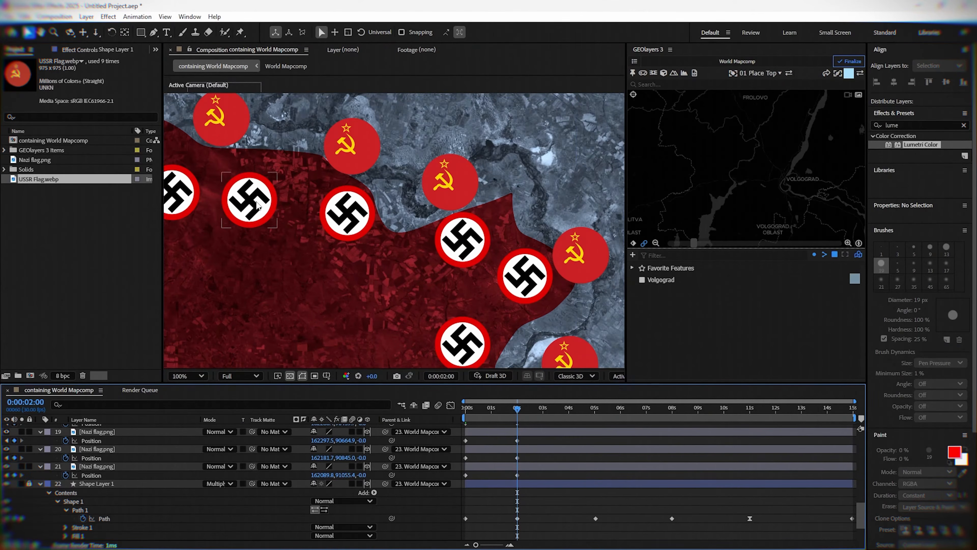
Reposition the remaining northwestern Nazi flags along the red area's edge at 2 seconds.
left_click_drag(255, 202, 448, 235)
left_click_drag(343, 250, 360, 227)
left_click_drag(272, 212, 286, 193)
At 2 seconds, shift the northern USSR flags so they line the outside of the red area.
left_click(396, 182)
left_click_drag(396, 183, 455, 191)
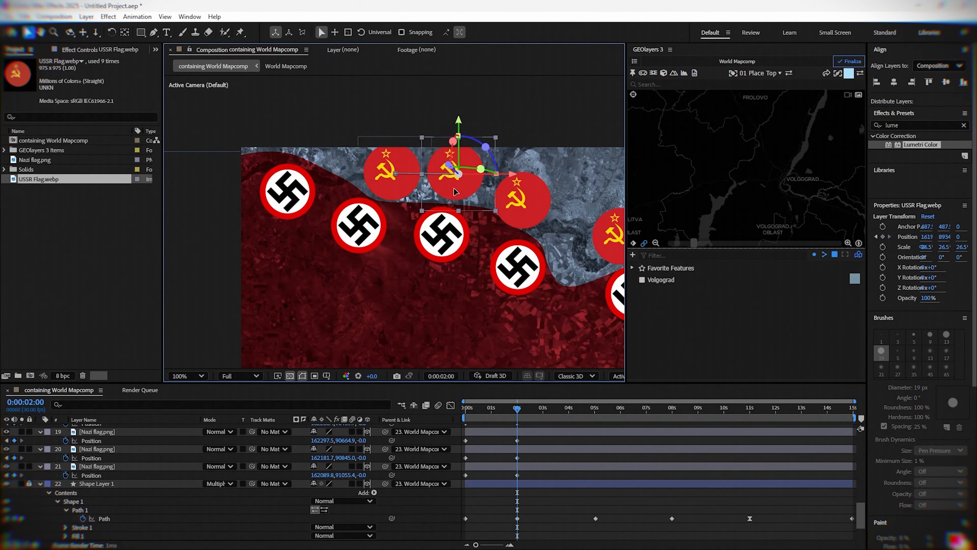
left_click_drag(385, 192, 379, 184)
left_click_drag(520, 204, 402, 196)
left_click(492, 231)
left_click_drag(492, 232, 490, 226)
Push the eastern and southern USSR flags back so they clear the 2-second front line.
left_click_drag(538, 271, 419, 211)
left_click_drag(500, 248, 488, 210)
left_click_drag(496, 276, 496, 197)
left_click_drag(494, 279, 484, 255)
left_click_drag(483, 255, 494, 175)
left_click_drag(471, 279, 464, 256)
left_click_drag(464, 256, 489, 201)
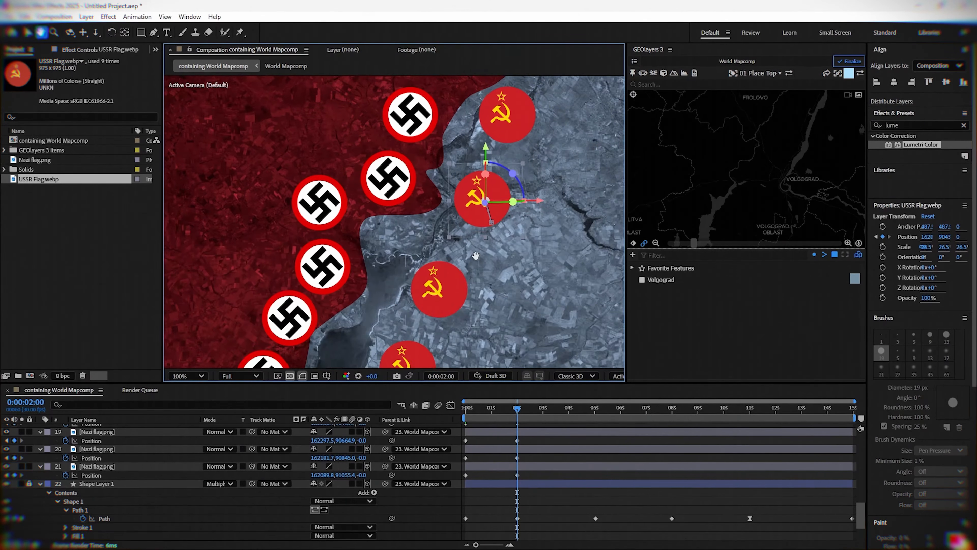
left_click_drag(441, 286, 433, 257)
At 0:00:05:01, move the southern USSR flags back ahead of the advancing front.
left_click_drag(517, 410, 595, 435)
left_click_drag(435, 269, 430, 343)
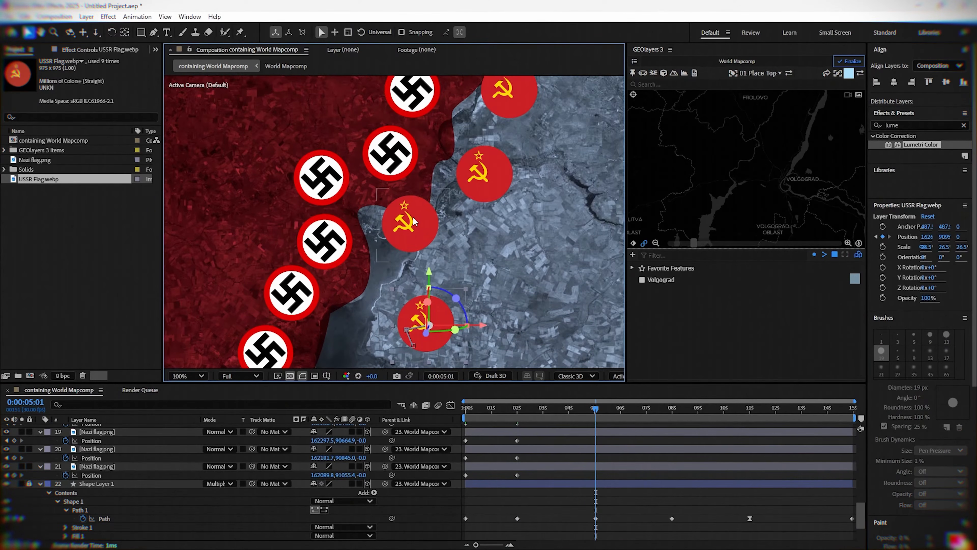
left_click_drag(418, 230, 457, 240)
left_click_drag(490, 182, 499, 180)
left_click_drag(499, 180, 444, 297)
left_click_drag(458, 217, 474, 234)
Reposition the eastern and northern USSR flags around the outside of the red area at 0:00:05:01.
left_click_drag(505, 176, 480, 290)
left_click_drag(443, 198, 459, 199)
left_click_drag(328, 157, 338, 132)
left_click_drag(241, 137, 415, 172)
left_click_drag(317, 142, 384, 130)
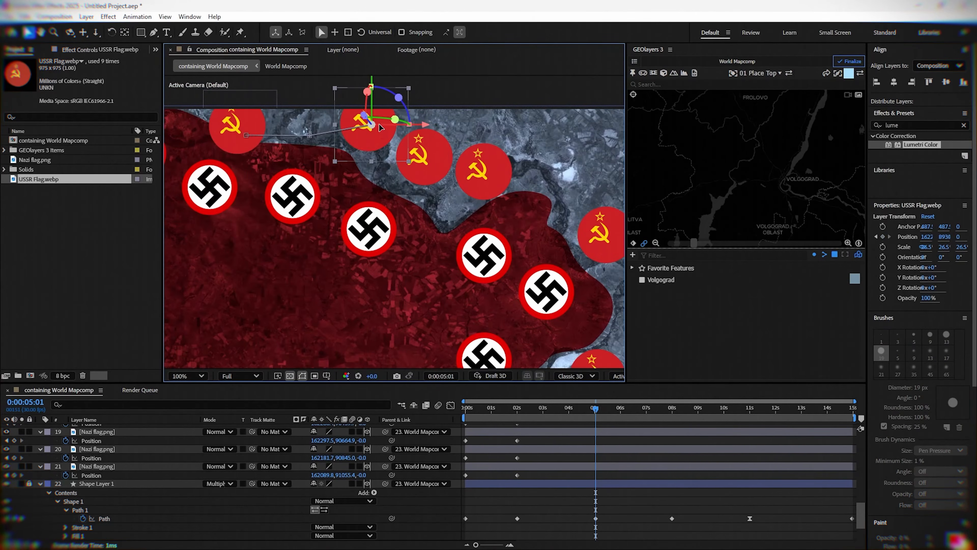
left_click_drag(259, 122, 328, 103)
At 0:00:05:01, move the four southernmost Nazi flags forward to follow the red area's edge.
scroll(331, 110, "down", 1)
left_click_drag(419, 308, 402, 187)
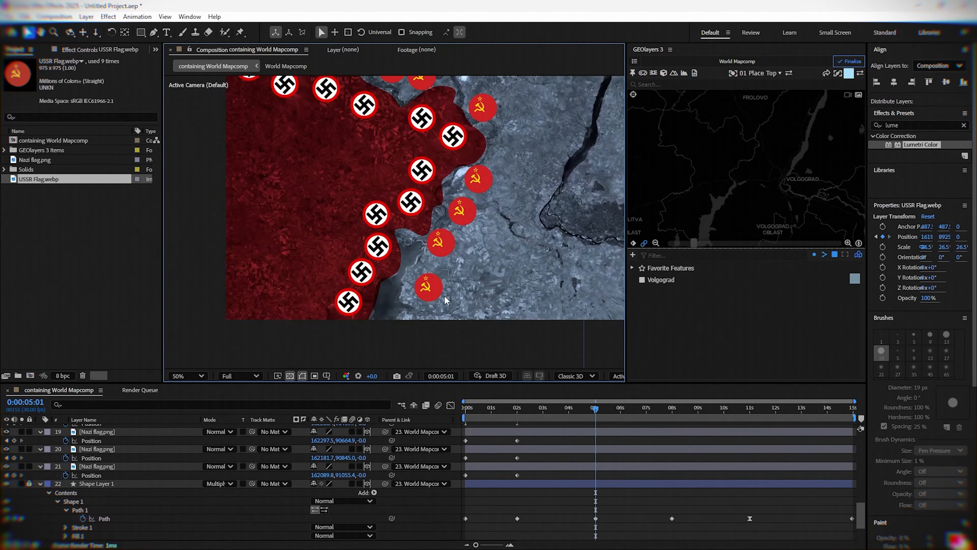
scroll(432, 301, "up", 1)
left_click_drag(481, 315, 359, 181)
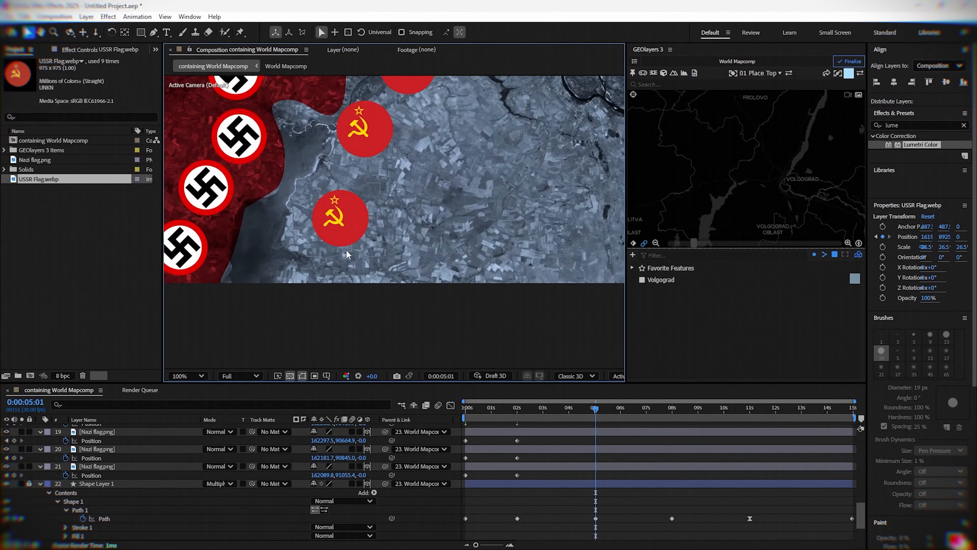
left_click_drag(347, 255, 365, 257)
left_click_drag(209, 248, 217, 252)
left_click_drag(234, 192, 244, 197)
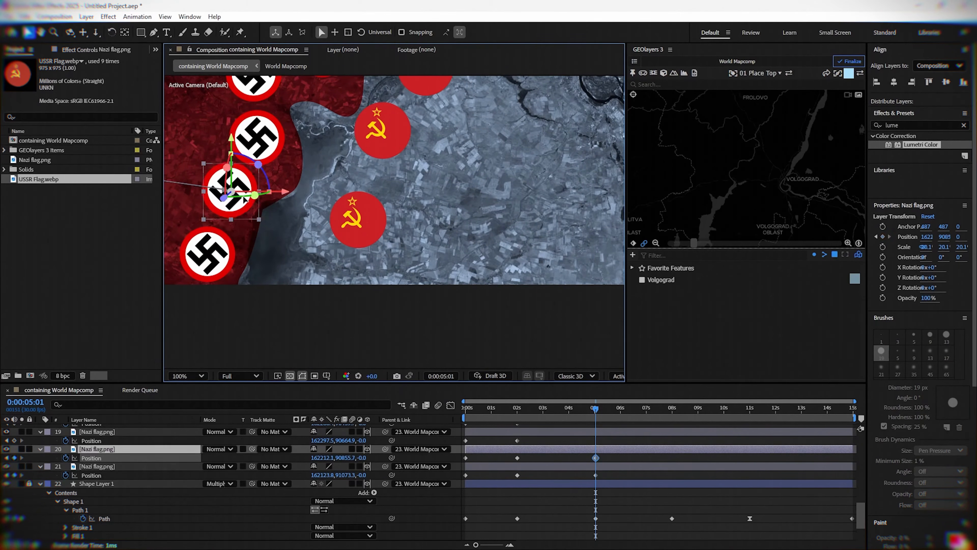
left_click_drag(264, 139, 274, 148)
left_click_drag(332, 129, 349, 232)
left_click_drag(272, 181, 288, 188)
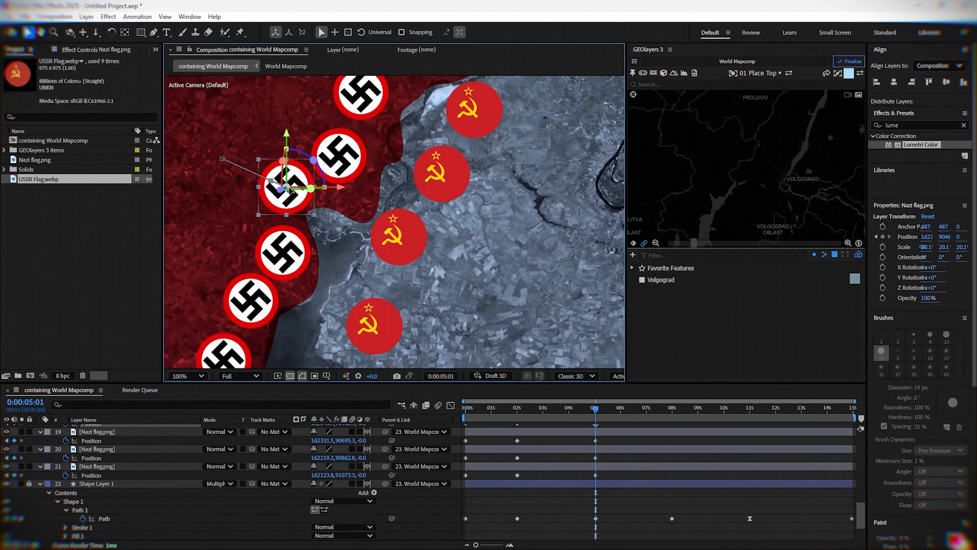
At 0:00:05:01, move the Nazi flags along the eastern side outward to follow the red area's edge.
left_click_drag(341, 163, 360, 182)
left_click_drag(388, 137, 384, 245)
left_click_drag(356, 195, 367, 206)
left_click_drag(418, 127, 447, 145)
left_click_drag(430, 120, 454, 226)
left_click_drag(378, 196, 411, 169)
Move the northern Nazi flags up toward the red area's northern edge at 0:00:05:01.
left_click_drag(265, 171, 285, 171)
left_click_drag(289, 171, 441, 247)
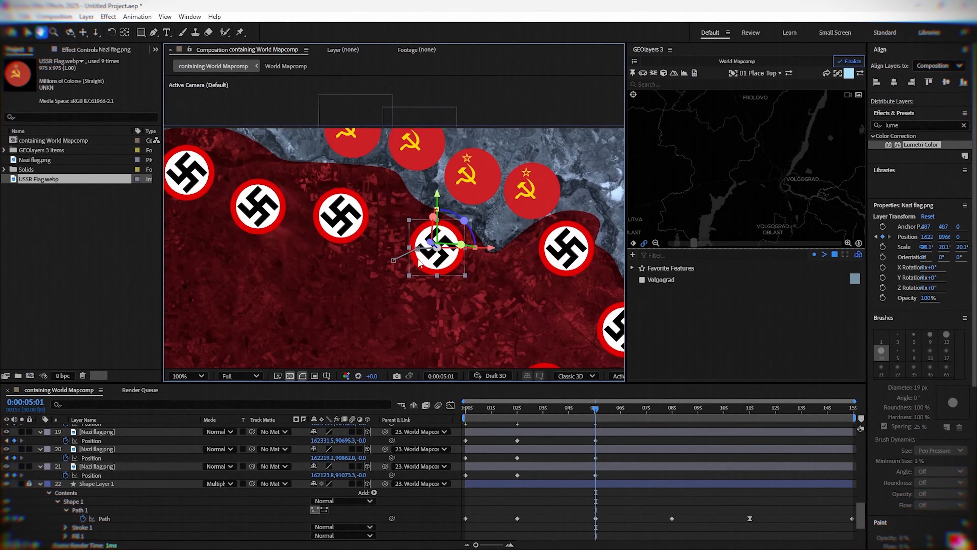
left_click_drag(344, 214, 381, 199)
left_click_drag(271, 201, 300, 182)
left_click_drag(193, 172, 214, 156)
scroll(327, 227, "down", 1)
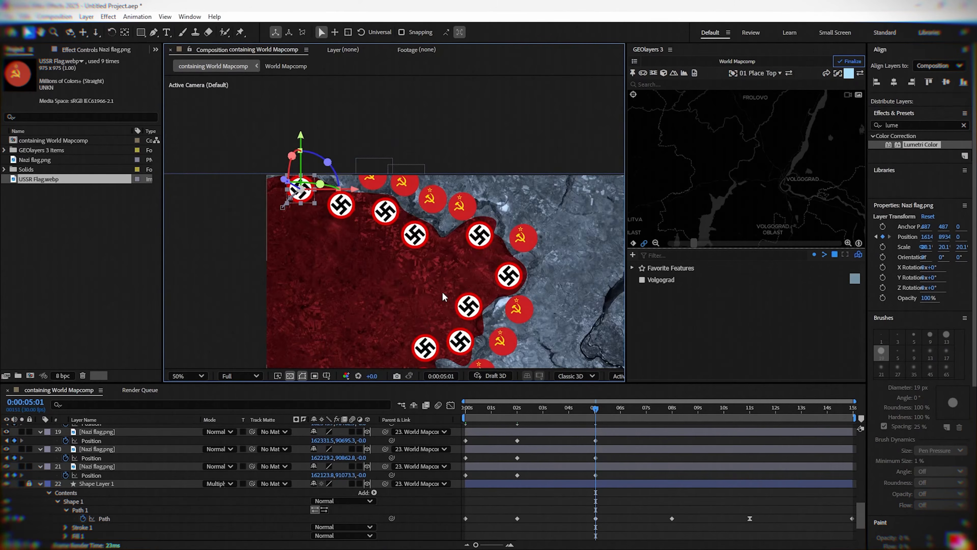
At 0:00:07:29, push the southern and eastern USSR flags back ahead of the advancing front.
left_click_drag(441, 294, 380, 187)
left_click_drag(597, 411, 672, 422)
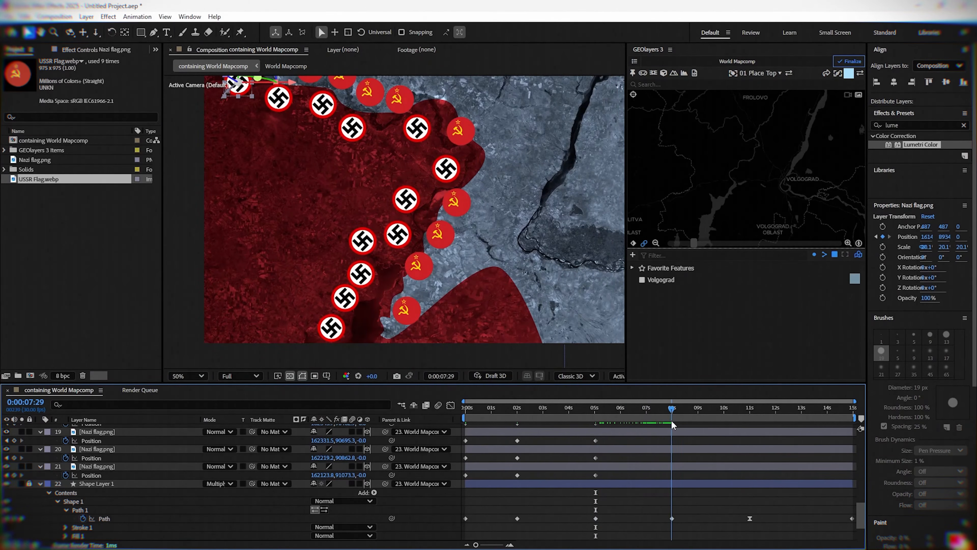
left_click_drag(487, 307, 382, 312)
scroll(464, 187, "up", 1)
left_click_drag(309, 302, 330, 276)
left_click_drag(344, 213, 379, 212)
left_click_drag(380, 211, 370, 272)
left_click_drag(369, 212, 399, 212)
left_click_drag(396, 146, 431, 151)
left_click_drag(496, 111, 449, 232)
left_click_drag(361, 131, 440, 148)
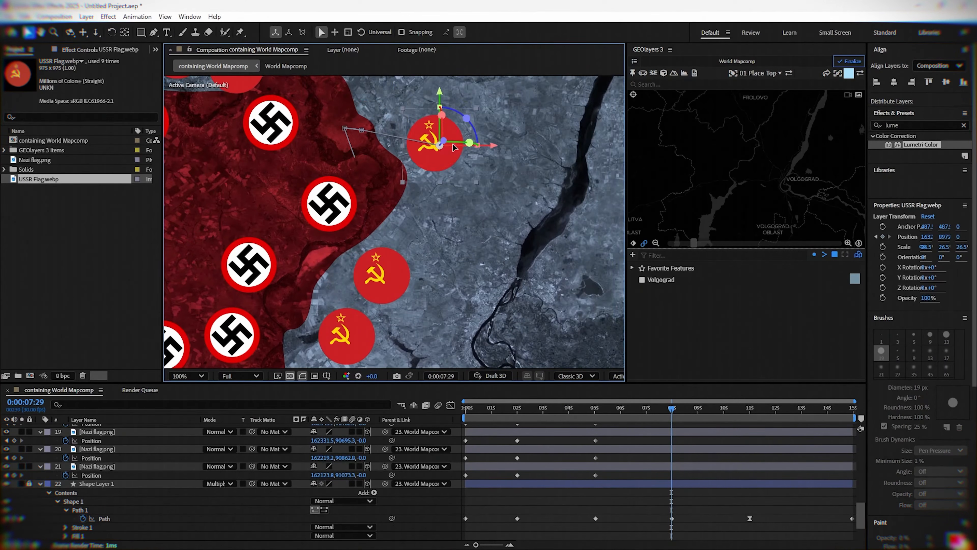
Reposition the northern USSR flags outside the red area's northern edge at 0:00:07:29.
scroll(440, 148, "down", 1)
left_click_drag(317, 143, 346, 123)
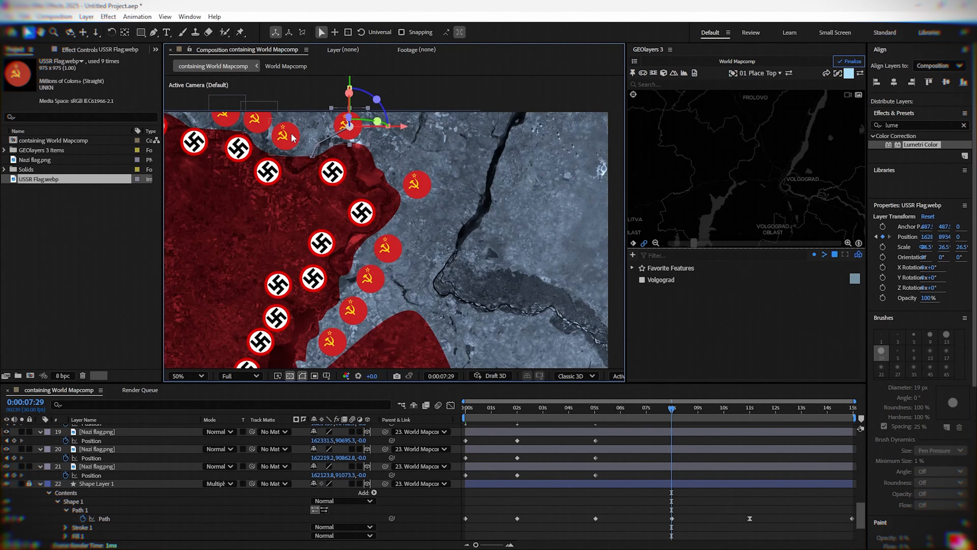
mouse_move(290, 136)
left_mouse_down()
mouse_move(316, 125)
mouse_move(280, 119)
left_mouse_up()
left_click_drag(221, 120, 236, 115)
At 0:00:07:29, move the northeastern and eastern Nazi flags forward toward the red area's edge.
left_click_drag(216, 165, 375, 176)
left_click_drag(399, 190, 410, 190)
left_click_drag(469, 185, 491, 181)
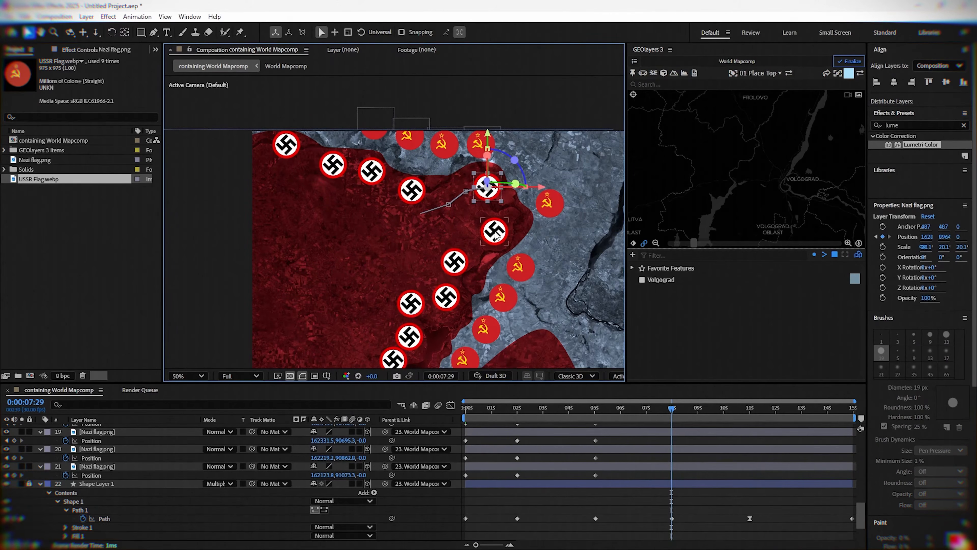
left_click_drag(495, 232, 513, 224)
left_click_drag(456, 263, 482, 259)
left_click_drag(451, 304, 464, 298)
Move the southern Nazi flags forward to line the red area's southeastern edge at 0:00:07:29.
left_click_drag(397, 291, 398, 156)
scroll(397, 156, "up", 1)
left_click_drag(438, 190, 408, 139)
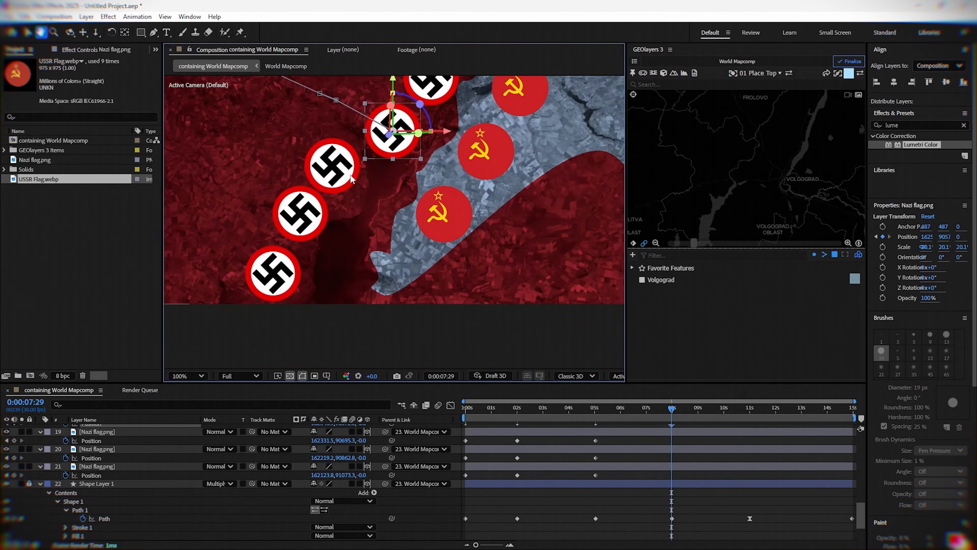
left_click_drag(335, 169, 368, 187)
left_click_drag(302, 216, 334, 238)
left_click_drag(292, 278, 337, 295)
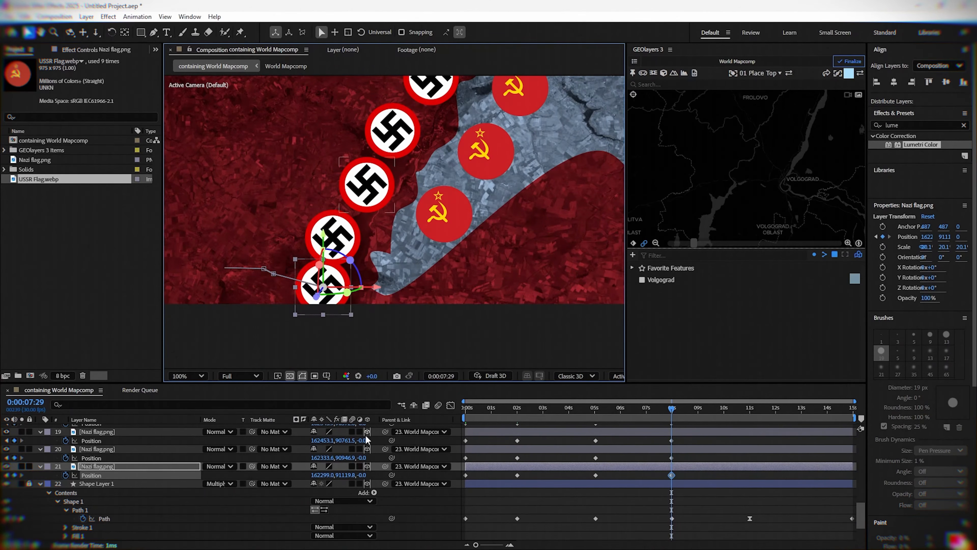
Duplicate the southernmost Nazi flag layer and place the copy below the map's southern edge at 0:00:05:01.
key("ctrl+d")
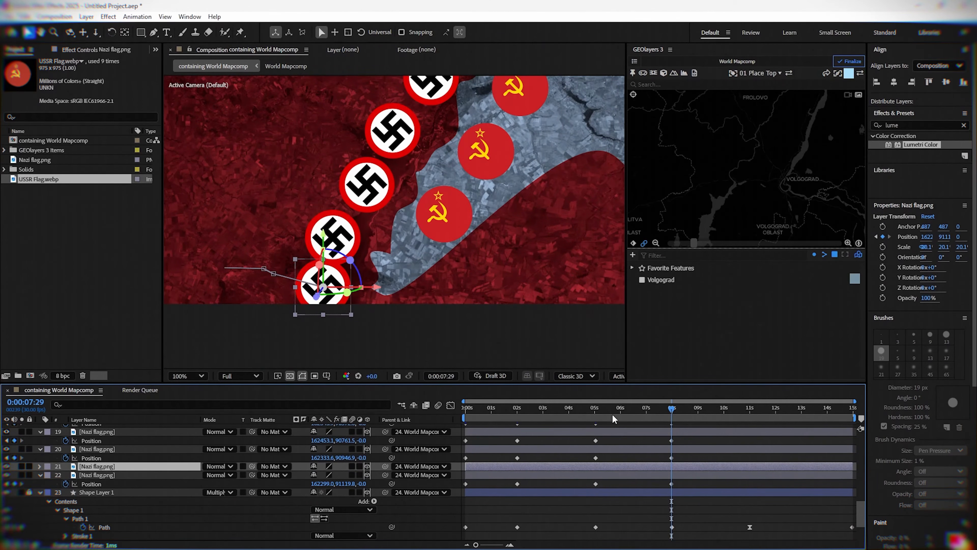
left_click_drag(496, 407, 595, 428)
left_click_drag(369, 296, 371, 204)
left_click_drag(285, 196, 523, 282)
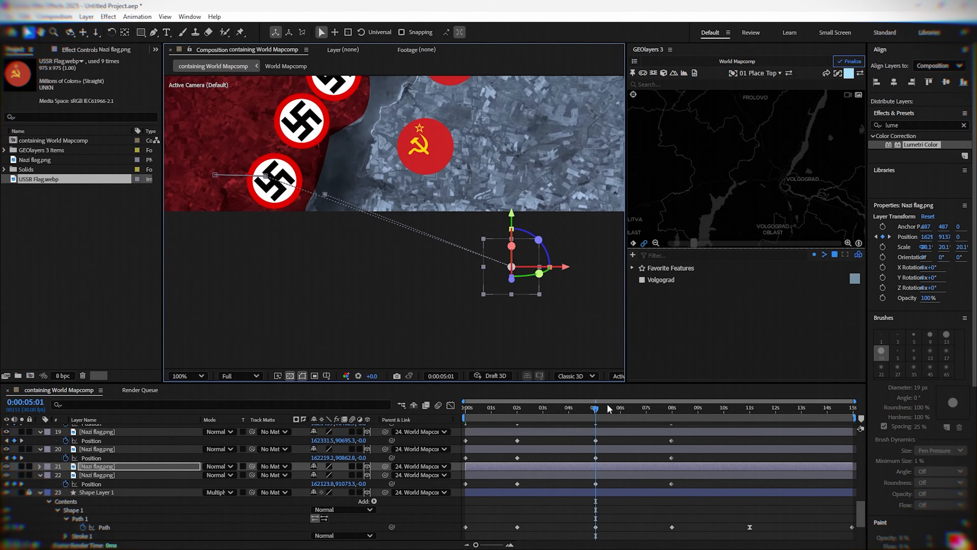
Delete the duplicated Nazi flag's Position keyframes at 0 and 2 seconds.
key("p")
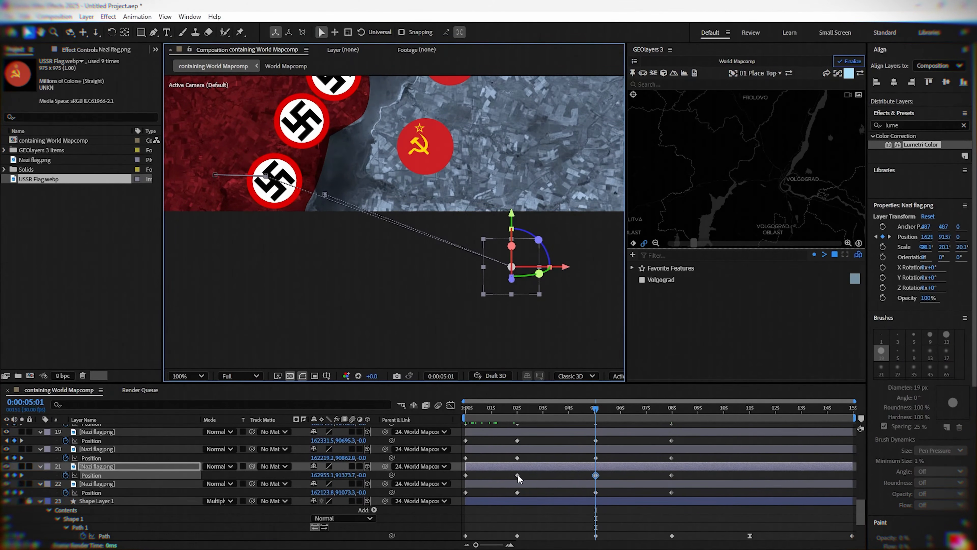
left_click_drag(517, 475, 467, 479)
key("Delete")
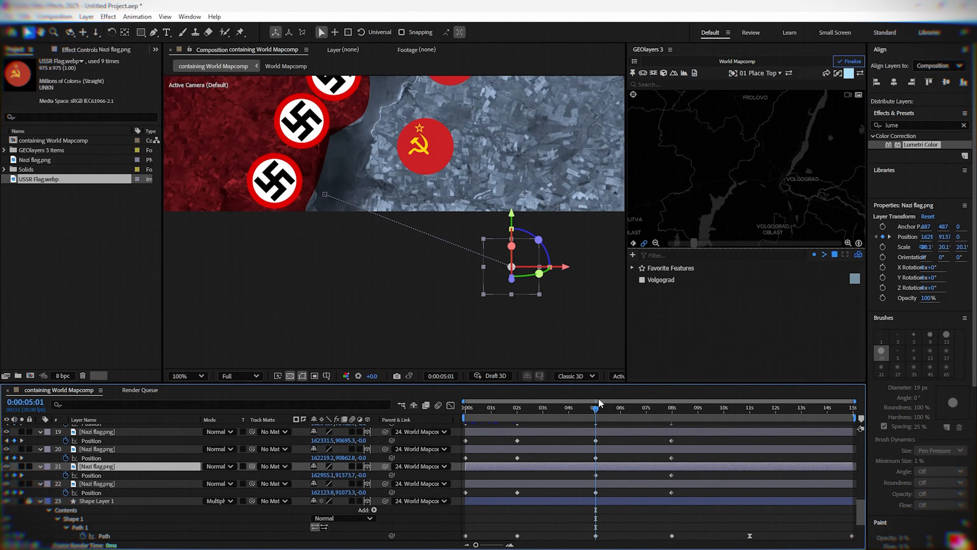
At 0:00:08:02, move the duplicated Nazi flag to the tip of the southern red bulge.
left_click_drag(597, 409, 675, 411)
left_click_drag(523, 236, 418, 303)
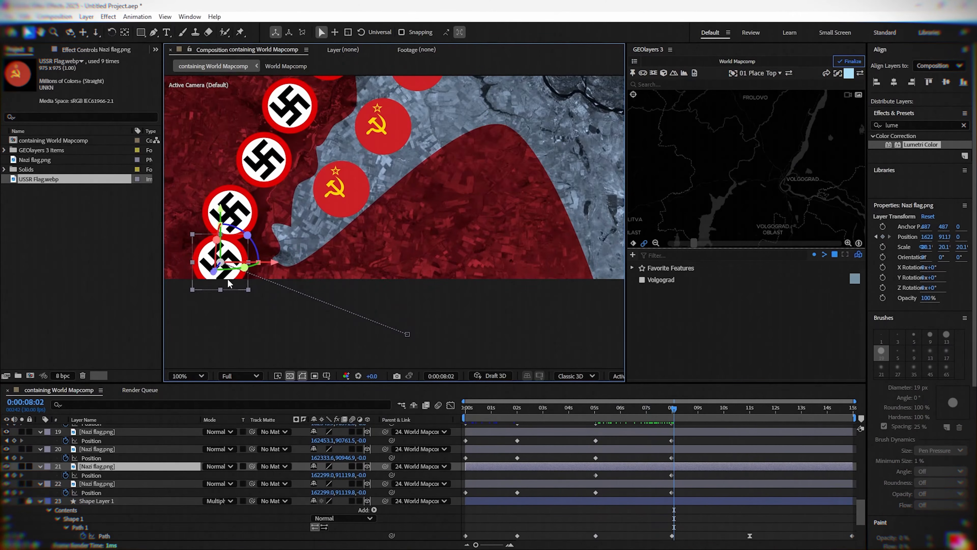
left_click_drag(238, 274, 507, 168)
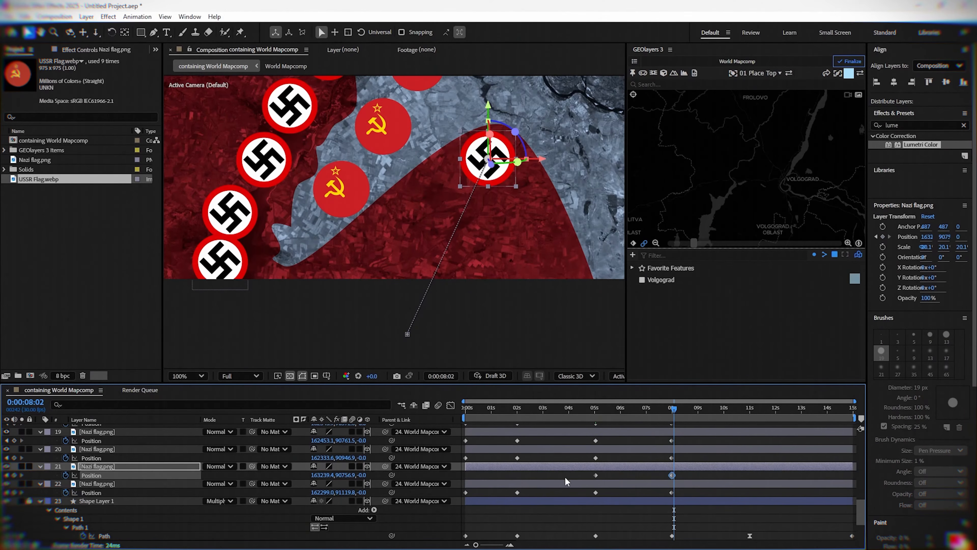
Duplicate that flag with its Position keyframes and, at the 8-second keyframe, place the copy down the bulge's western slope.
key("ctrl+d")
key("p")
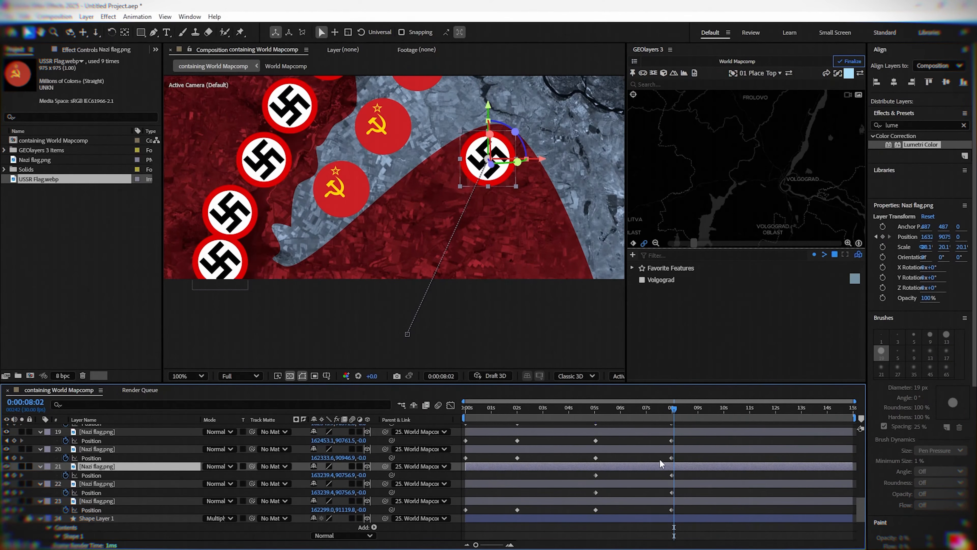
left_click_drag(493, 178, 421, 218)
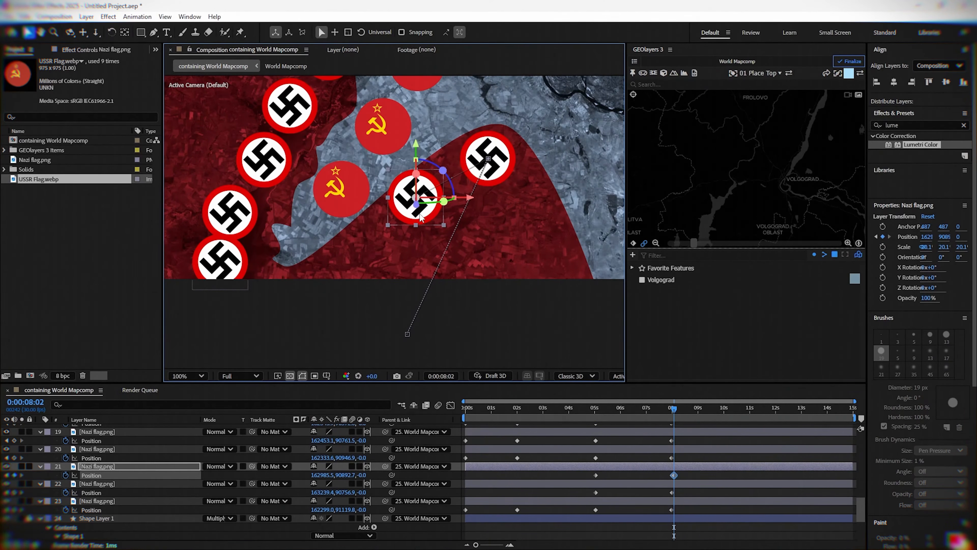
key("ctrl+z")
left_click(7, 475)
left_click_drag(488, 182, 415, 230)
At 0:00:11:00, move the southern and eastern USSR flags out of the red area into the remaining blue pocket.
left_click_drag(467, 411, 750, 415)
scroll(678, 449, "down", 3)
left_click_drag(518, 237, 469, 347)
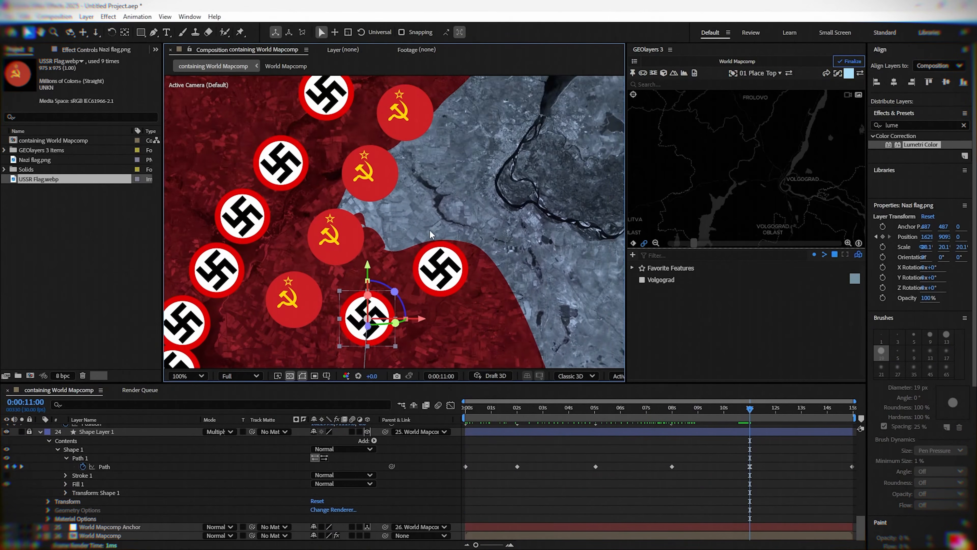
scroll(431, 233, "down", 1)
left_click_drag(401, 173, 449, 162)
left_click_drag(389, 197, 430, 181)
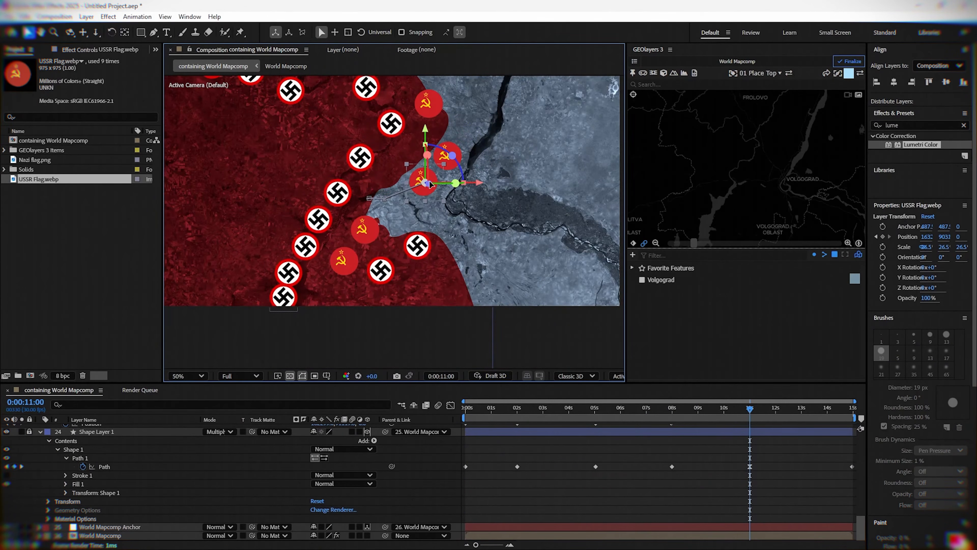
left_click_drag(371, 222, 398, 193)
left_click_drag(348, 255, 432, 248)
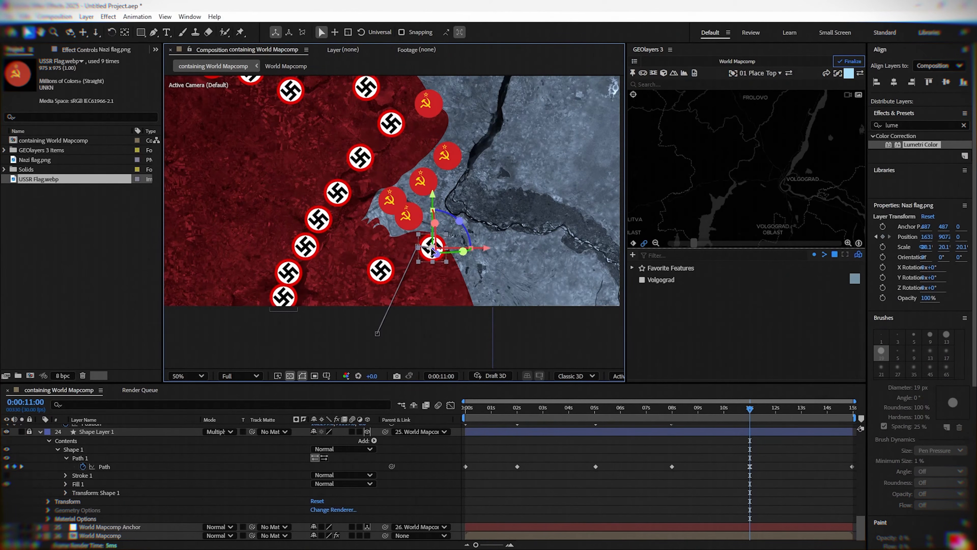
Reposition the southern Nazi flags around the edge of the closing pocket at 0:00:11:00.
left_click_drag(381, 270, 396, 256)
left_click(326, 221)
left_click_drag(331, 222, 349, 222)
left_click_drag(313, 248, 371, 247)
left_click_drag(296, 266, 333, 246)
left_click_drag(286, 298, 366, 277)
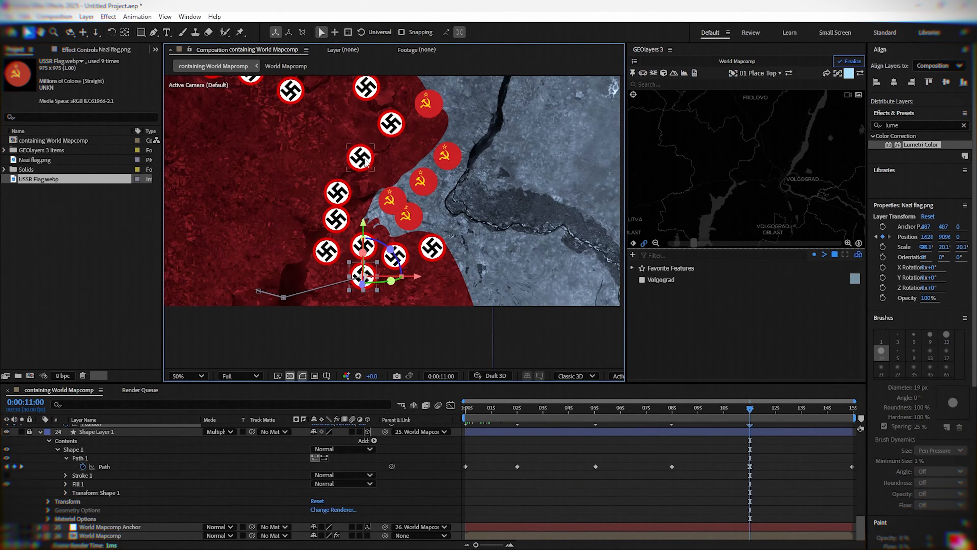
At 0:00:11:00, move the eastern and northern Nazi flags toward the front line and adjust one beside the pocket.
left_click_drag(364, 160, 389, 171)
left_click_drag(392, 122, 431, 251)
left_click_drag(447, 207, 277, 148)
left_click_drag(264, 184, 399, 195)
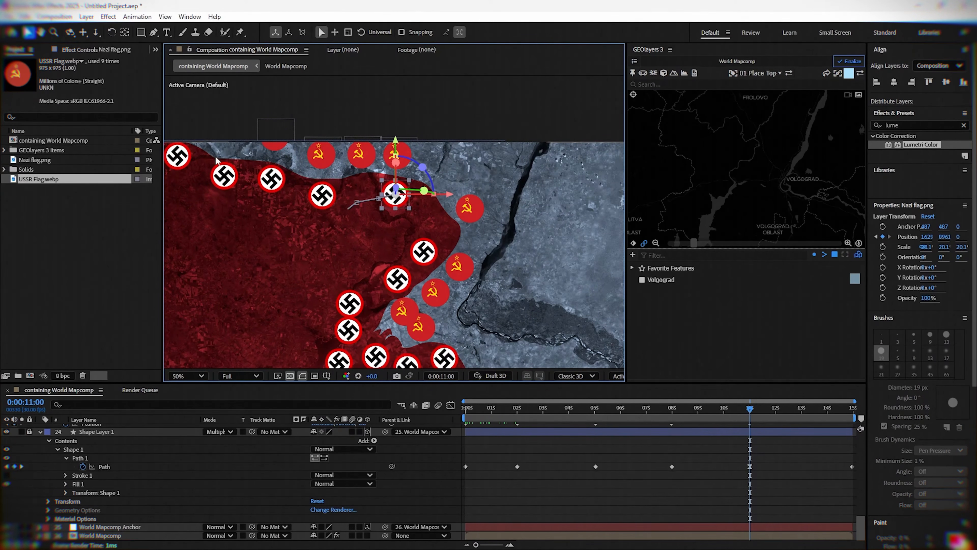
left_click_drag(180, 157, 195, 159)
left_click(233, 177)
left_click_drag(239, 176, 238, 186)
key("ctrl+z")
left_click_drag(374, 241, 346, 177)
left_click_drag(326, 240, 330, 268)
At 0:00:14:29, shift the southern Nazi flags closer around the pocket's edge.
key("space")
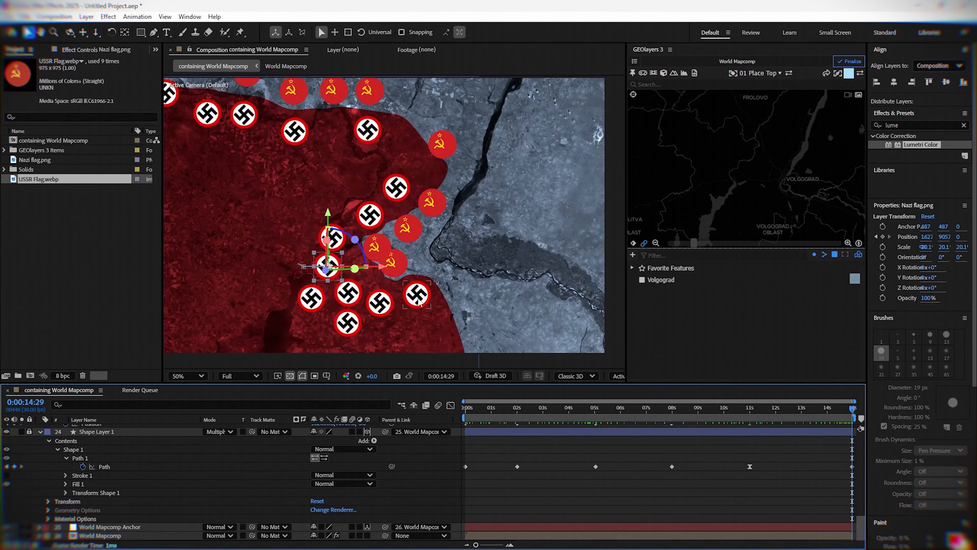
left_click_drag(418, 298, 431, 302)
left_click_drag(379, 306, 396, 306)
left_click_drag(347, 296, 370, 292)
left_click_drag(323, 271, 339, 235)
left_click_drag(313, 301, 320, 284)
left_click_drag(353, 322, 355, 314)
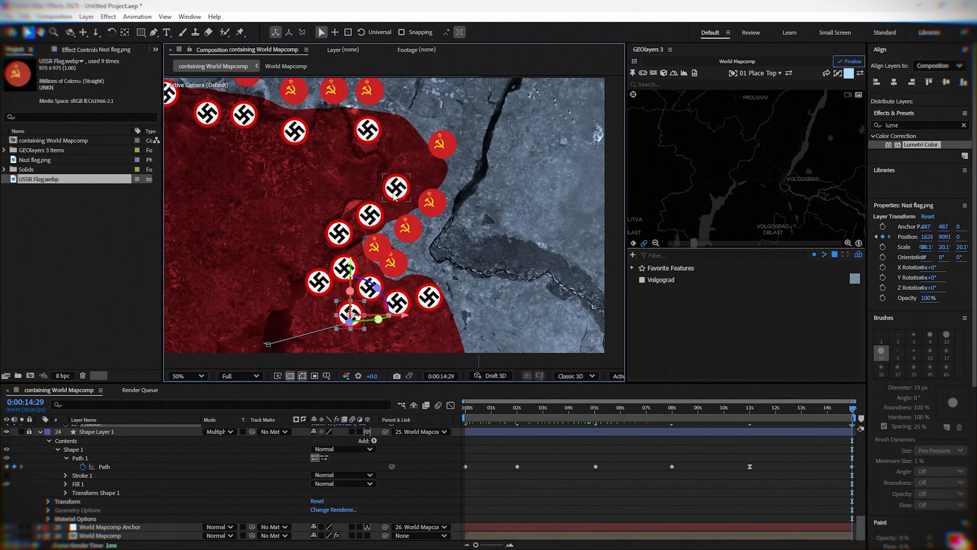
Move the eastern and northern Nazi flags outward to the final front line at 0:00:14:29.
left_click_drag(394, 197, 402, 199)
left_click_drag(369, 133, 398, 136)
left_click_drag(296, 134, 310, 128)
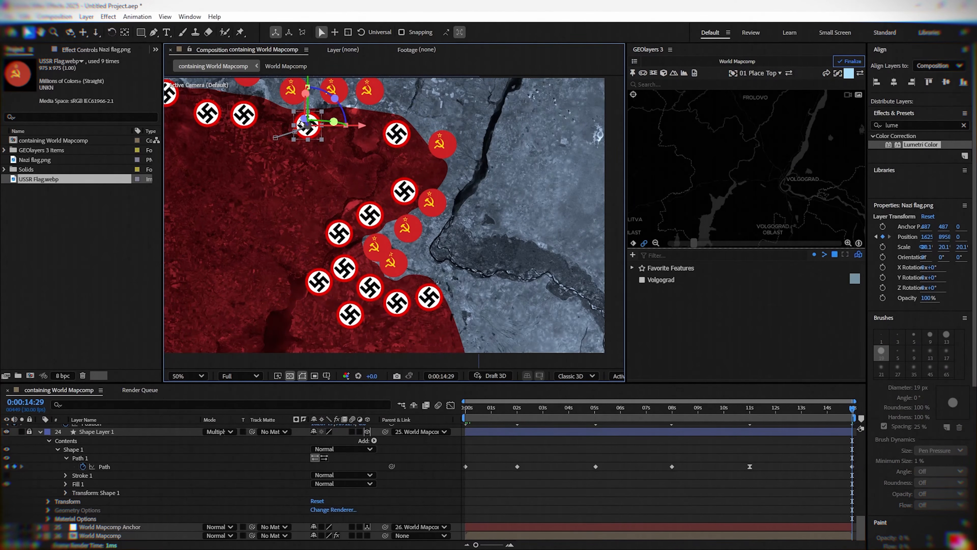
left_click_drag(247, 118, 217, 108)
left_click_drag(242, 169, 286, 204)
left_click_drag(211, 127, 216, 134)
At 0:00:14:29, push the eastern and pocket USSR flags farther east, clear of the red area.
scroll(497, 275, "up", 1)
left_click_drag(484, 100, 473, 187)
left_click_drag(449, 350, 458, 258)
left_click_drag(401, 283, 421, 294)
left_click_drag(375, 348, 378, 246)
left_click_drag(374, 248, 413, 242)
left_click_drag(337, 217, 400, 226)
Adjust the northern USSR flags above the red area's northern edge at 0:00:14:29.
scroll(363, 221, "down", 1)
left_click_drag(326, 116, 348, 193)
left_click(306, 142)
left_click(334, 145)
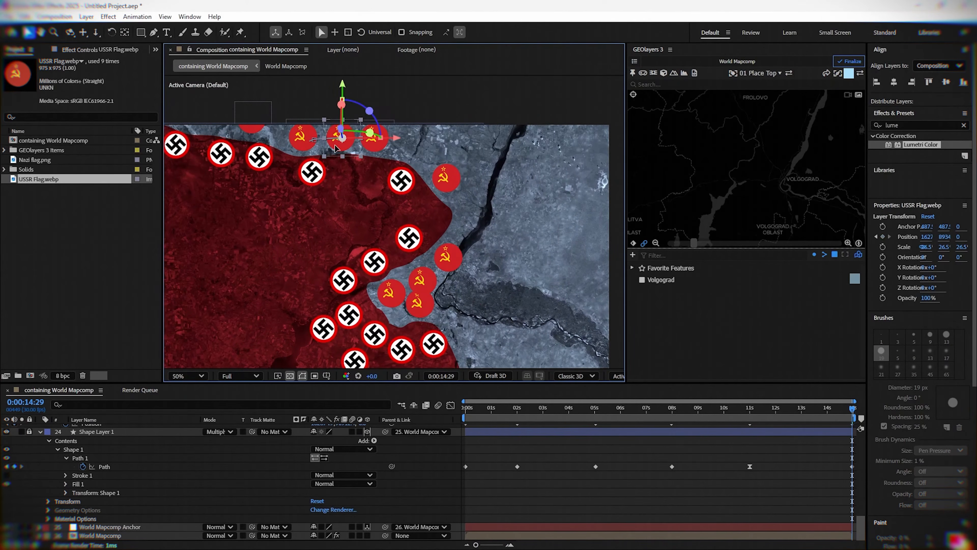
left_click_drag(335, 145, 331, 143)
left_click_drag(369, 143, 375, 144)
left_click_drag(457, 254, 450, 195)
scroll(450, 195, "down", 1)
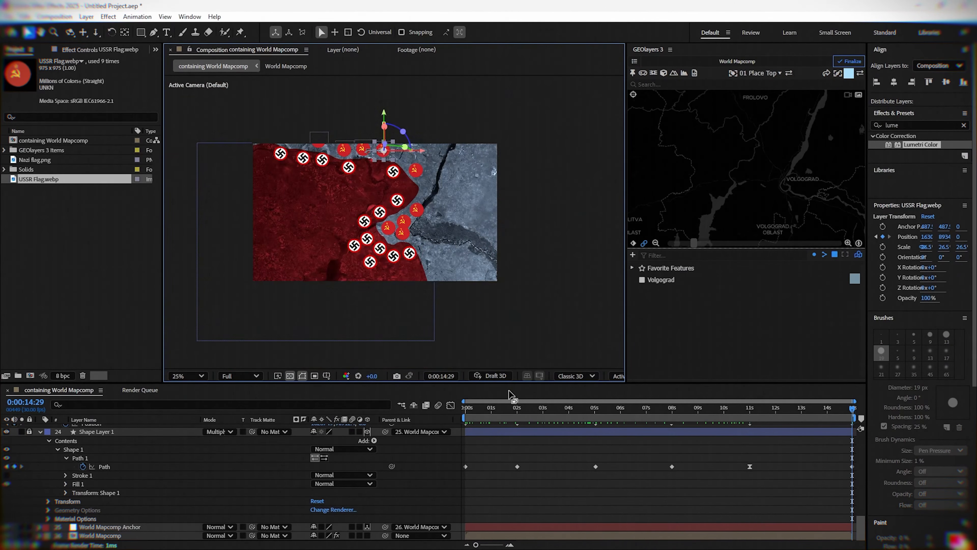
Apply Easy Ease to all the flags' Position keyframes at 11 seconds and return to the start of the timeline.
left_click_drag(467, 409, 857, 485)
scroll(820, 487, "up", 12)
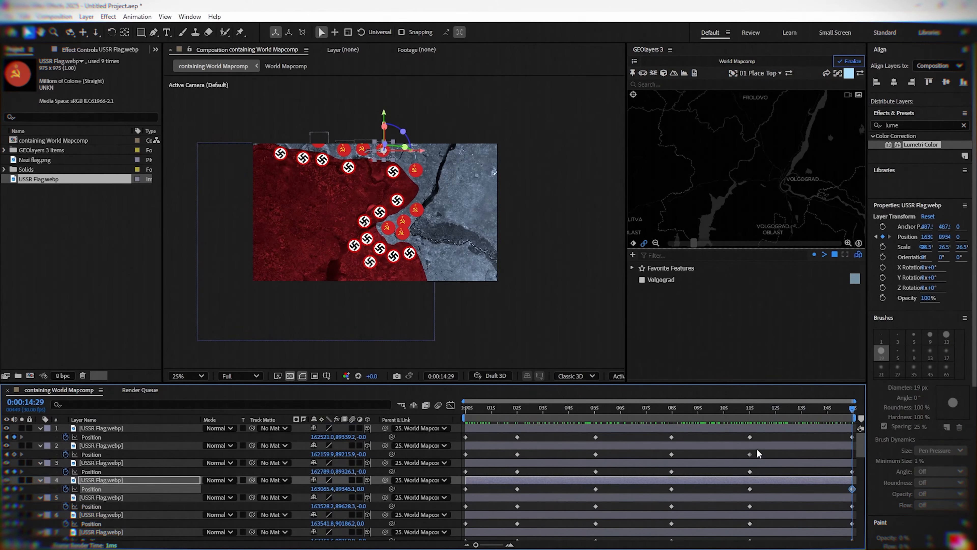
left_click_drag(762, 435, 745, 516)
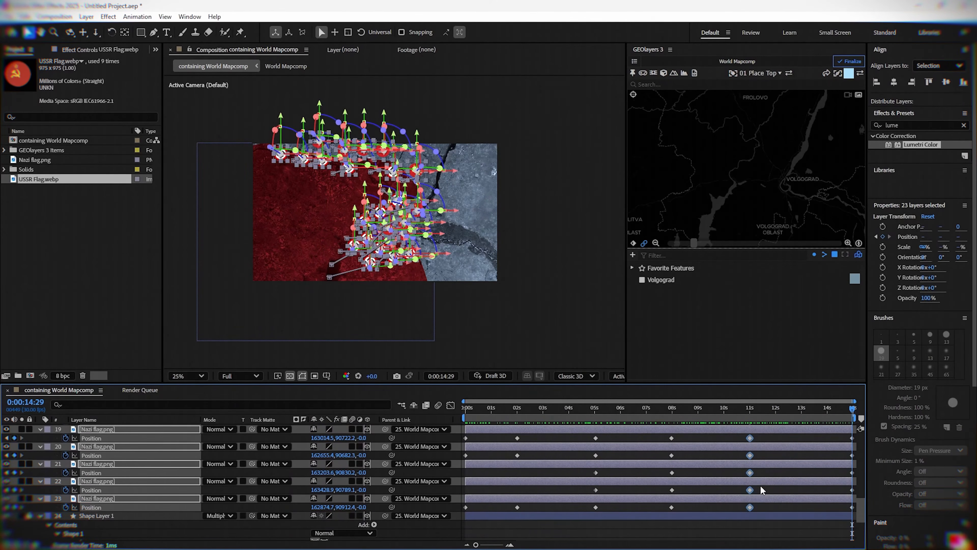
key("F9")
left_click(785, 490)
left_click_drag(517, 413, 458, 469)
scroll(429, 516, "down", 2)
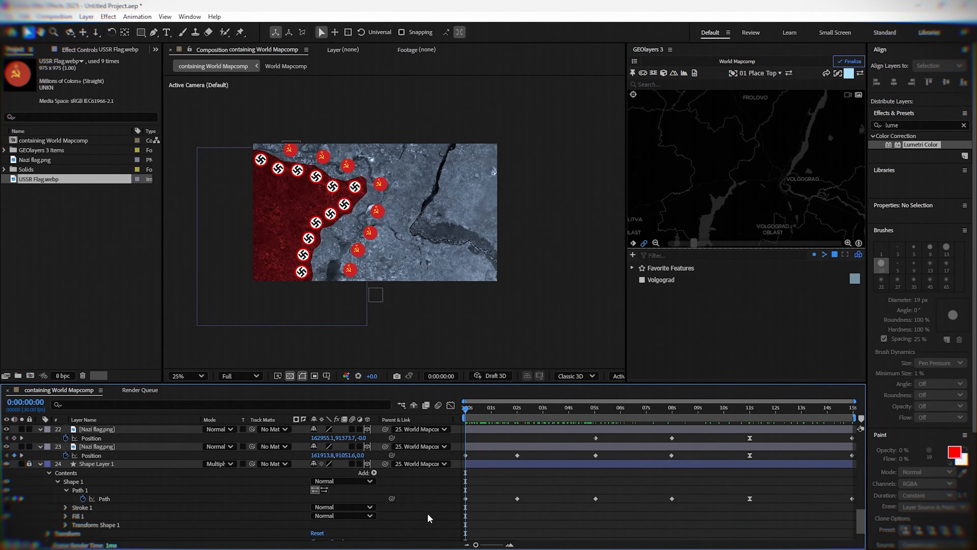
right_click(438, 508)
left_click(446, 526)
scroll(431, 517, "down", 2)
Collapse the properties of all flag layers and Shape Layer 1, and enlarge the timeline to fit every layer.
scroll(156, 456, "up", 12)
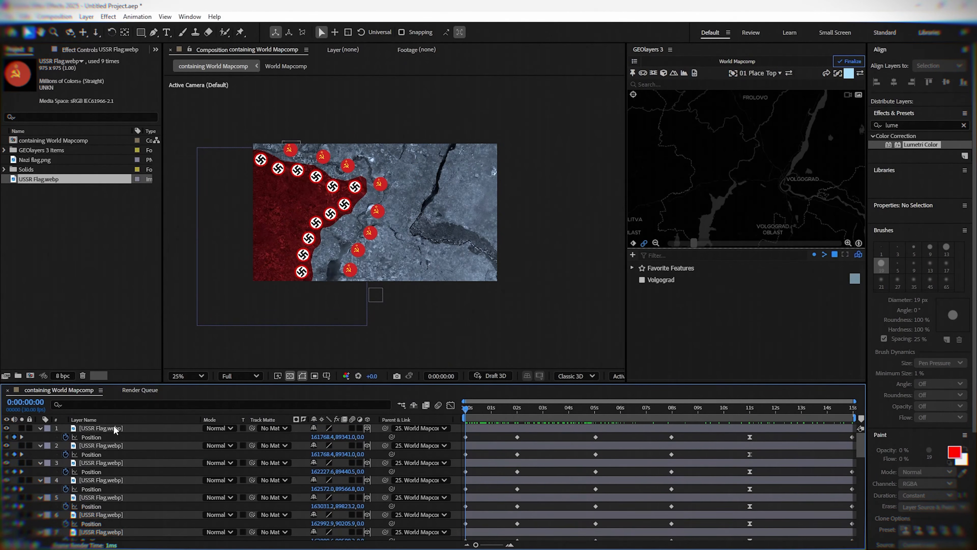
left_click(115, 429)
scroll(100, 435, "down", 12)
scroll(87, 441, "up", 2)
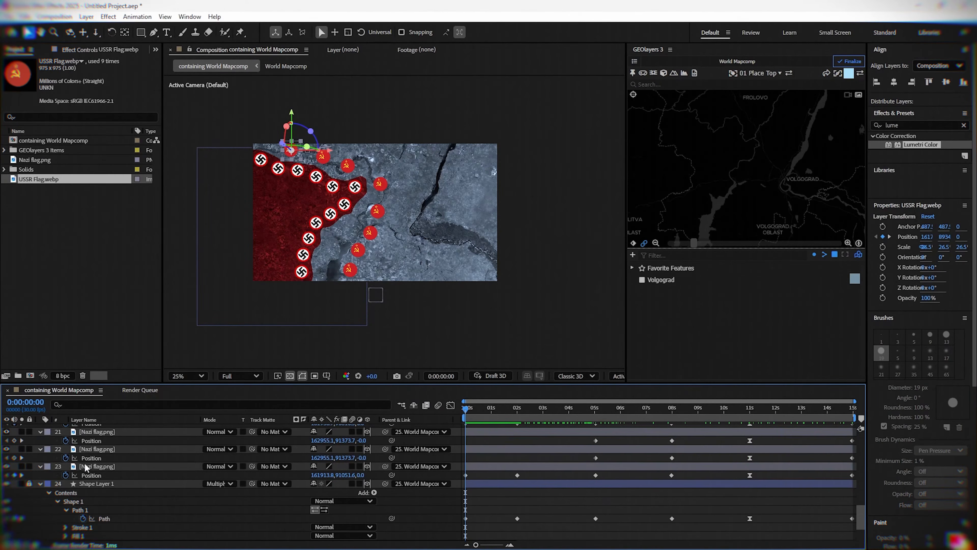
left_click(87, 466, "shift")
scroll(43, 467, "down", 2)
left_click(40, 432)
key("u")
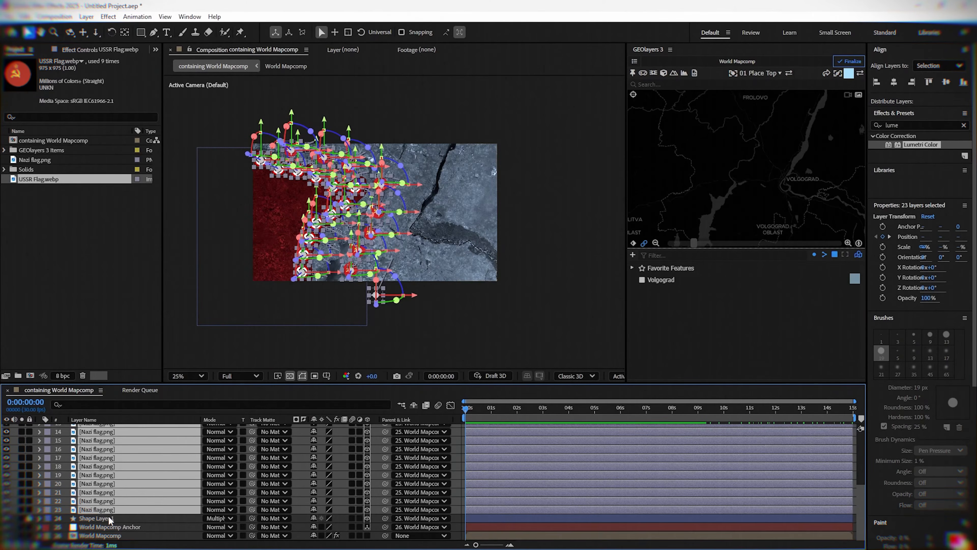
left_click(173, 546)
left_click_drag(303, 383, 307, 229)
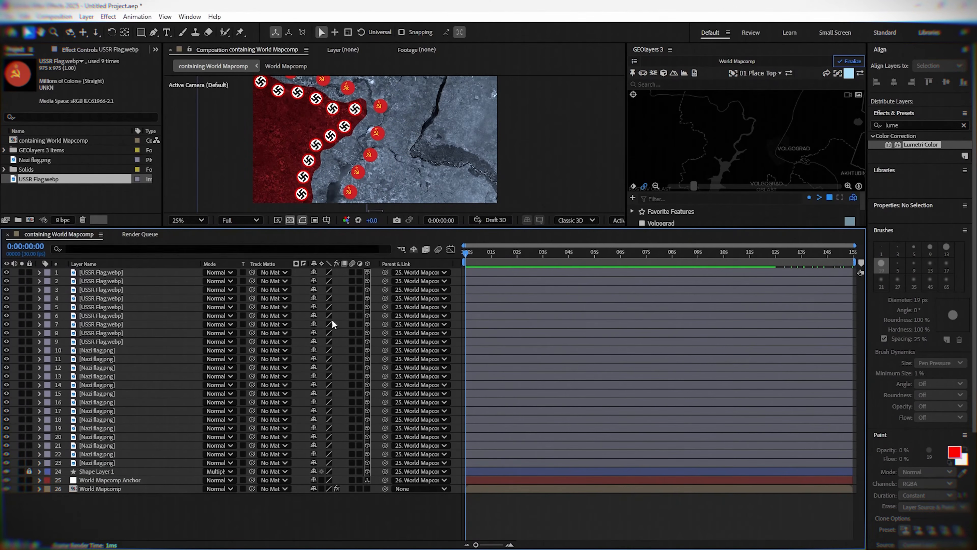
Add a full-comp white solid, 1920 × 1080 px, above the flag layers and enlarge the composition viewer.
right_click(360, 509)
mouse_move(450, 383)
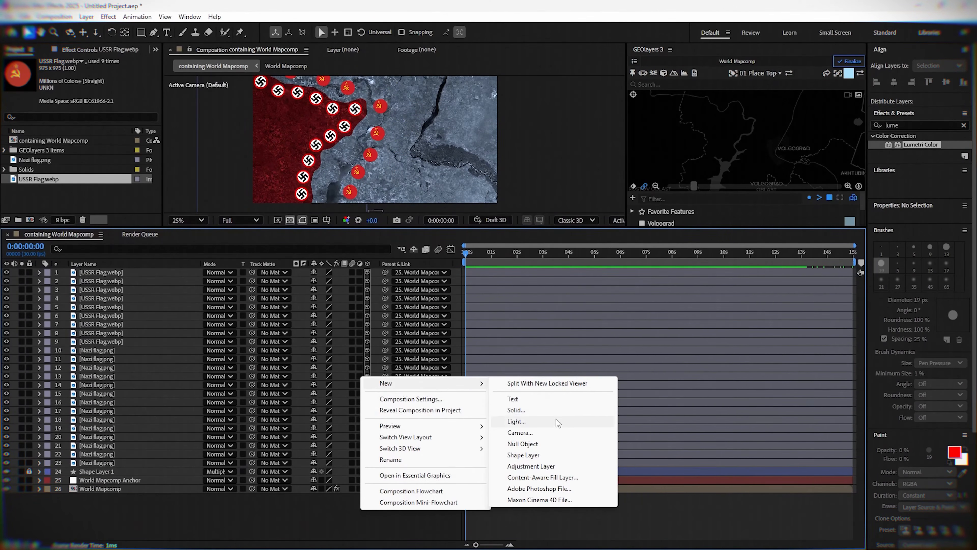
left_click(541, 410)
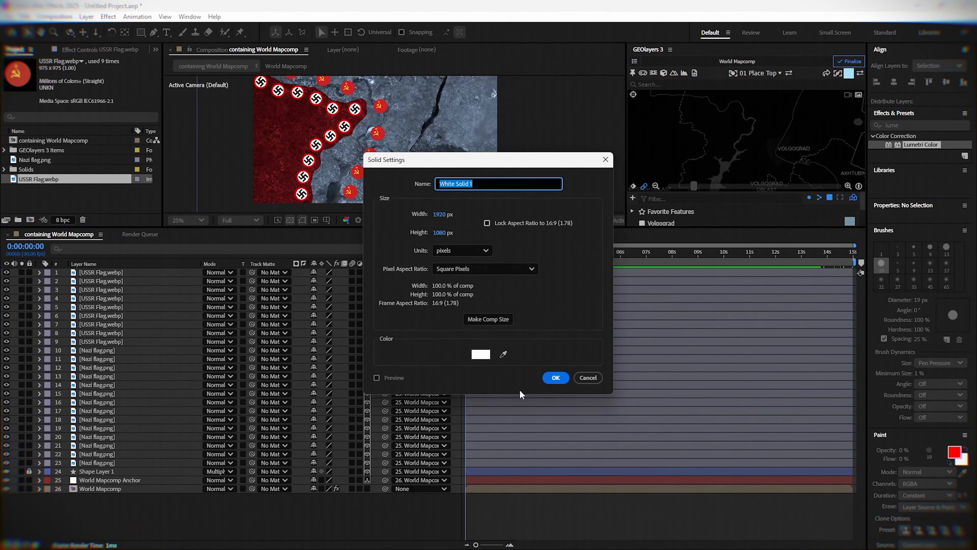
left_click(553, 377)
left_click_drag(354, 227, 354, 365)
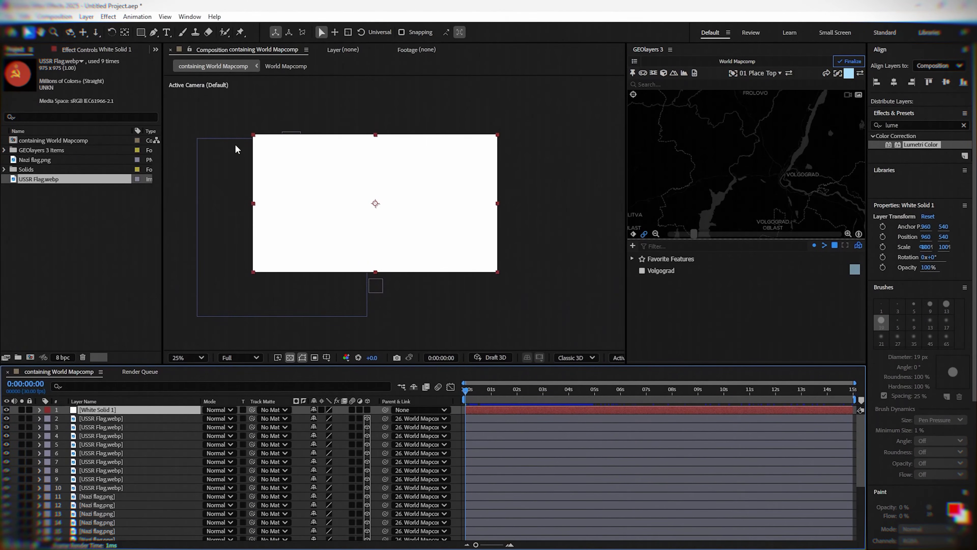
Draw three closed, curved cloud-shaped masks on the white solid with the Pen tool: upper-left, lower-centre and east of the front.
left_click(153, 32)
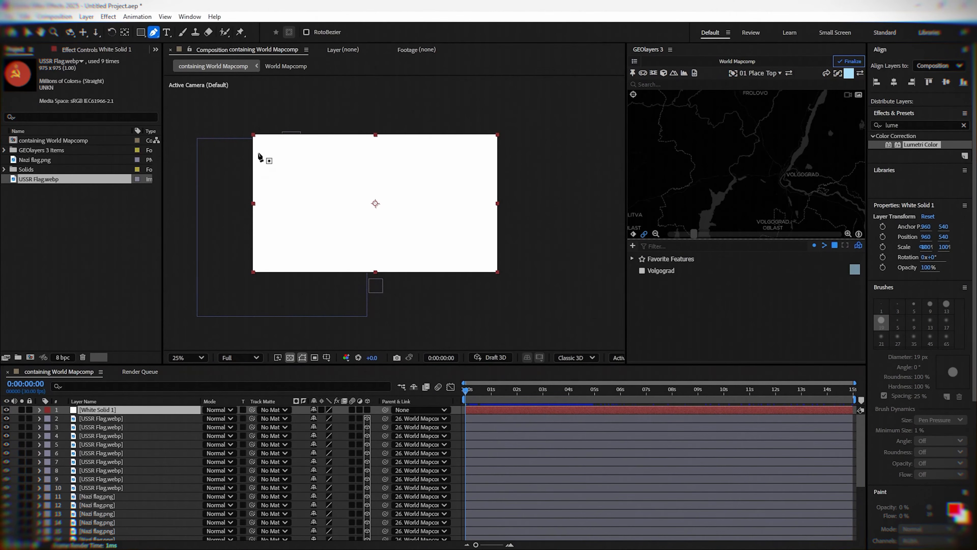
left_click_drag(266, 150, 284, 148)
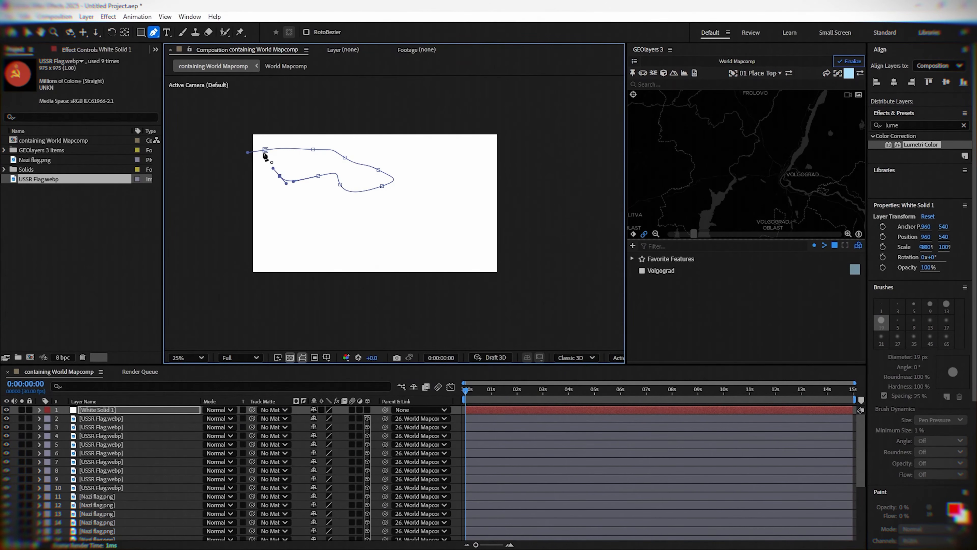
left_click(265, 151)
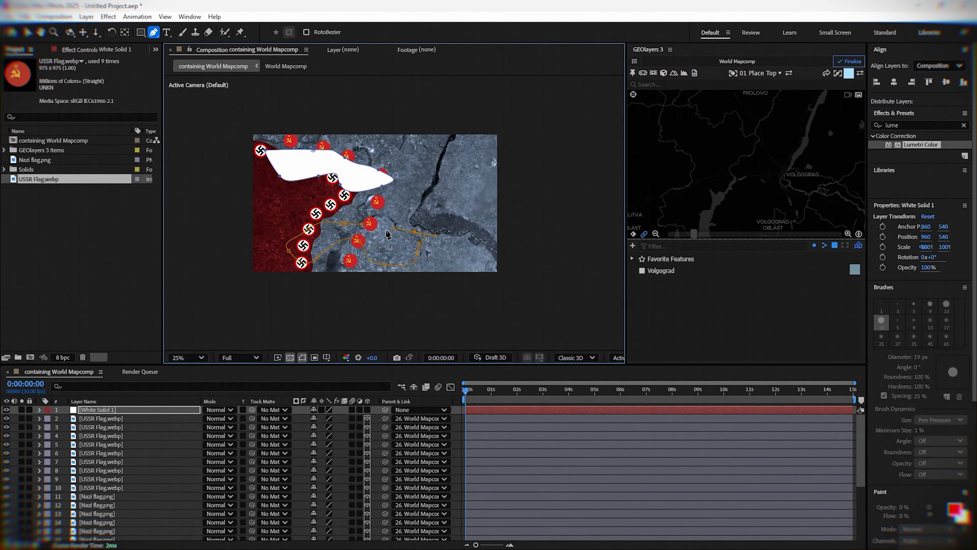
left_click(345, 226)
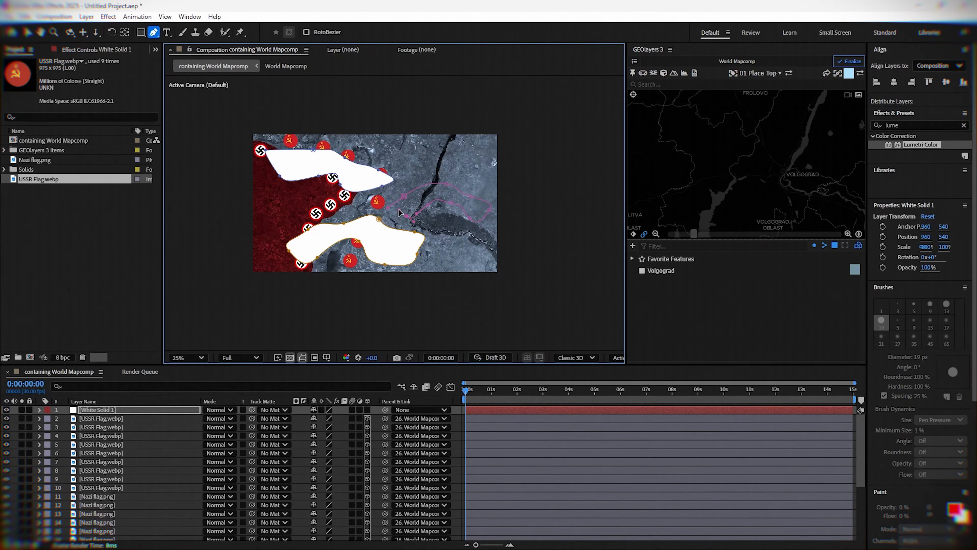
left_click(404, 198)
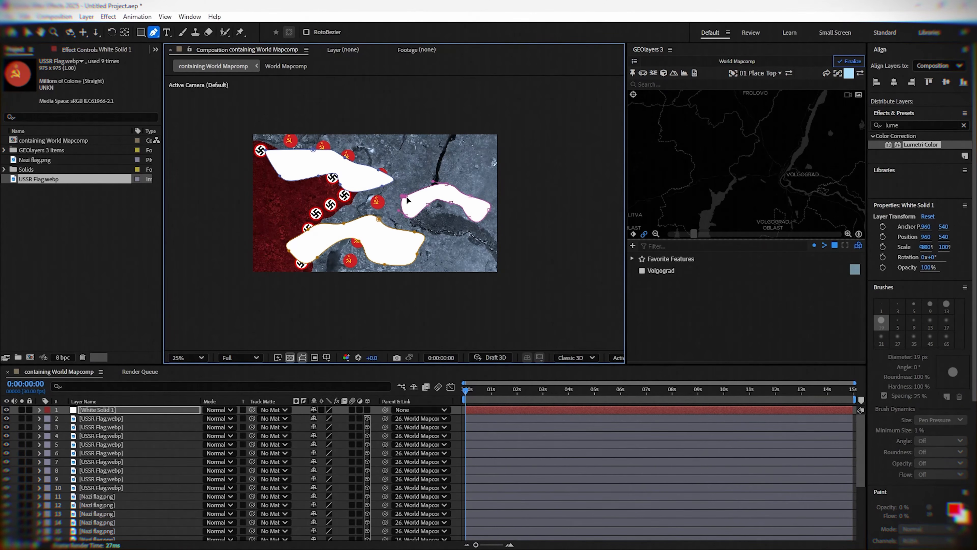
Link the Mask Feather of Masks 2 and 3 to that of Mask 1 and set Mask 1's feather to 60 pixels.
left_click(40, 410)
left_click(48, 419)
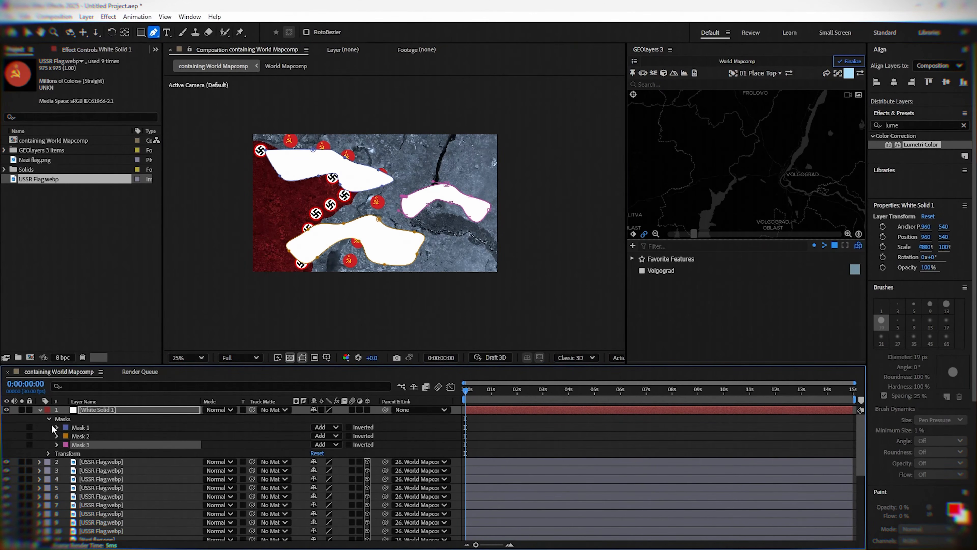
left_click(57, 445)
left_click(56, 436)
left_click(57, 427)
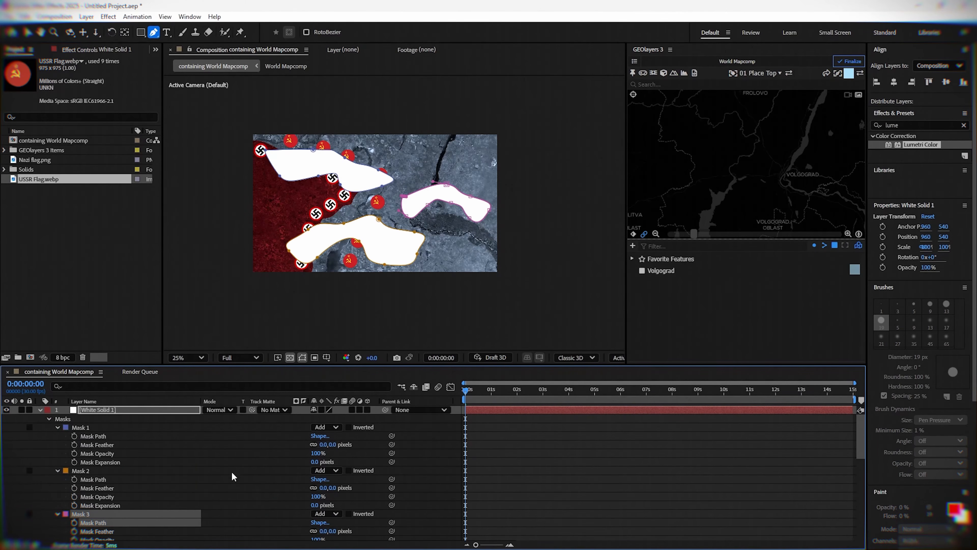
left_click(187, 532)
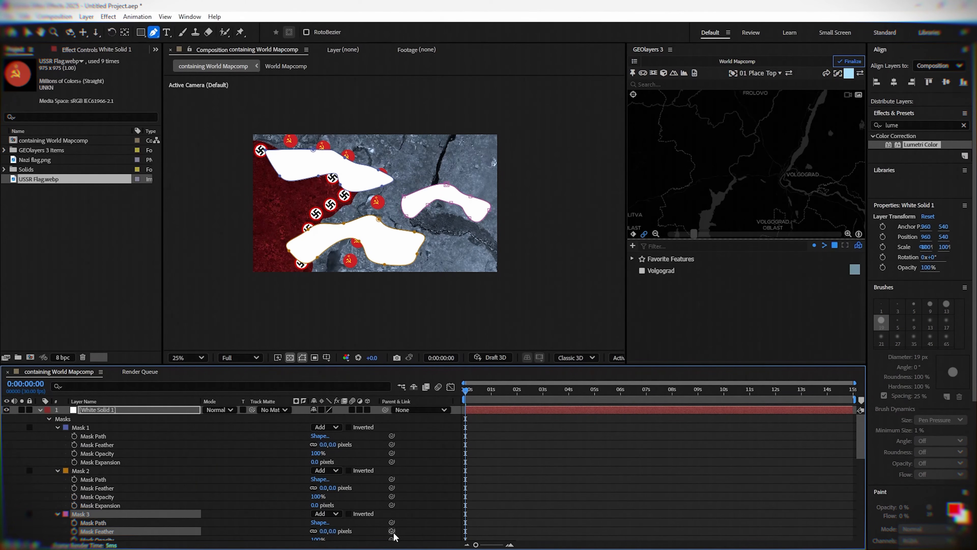
left_click_drag(392, 531, 316, 474)
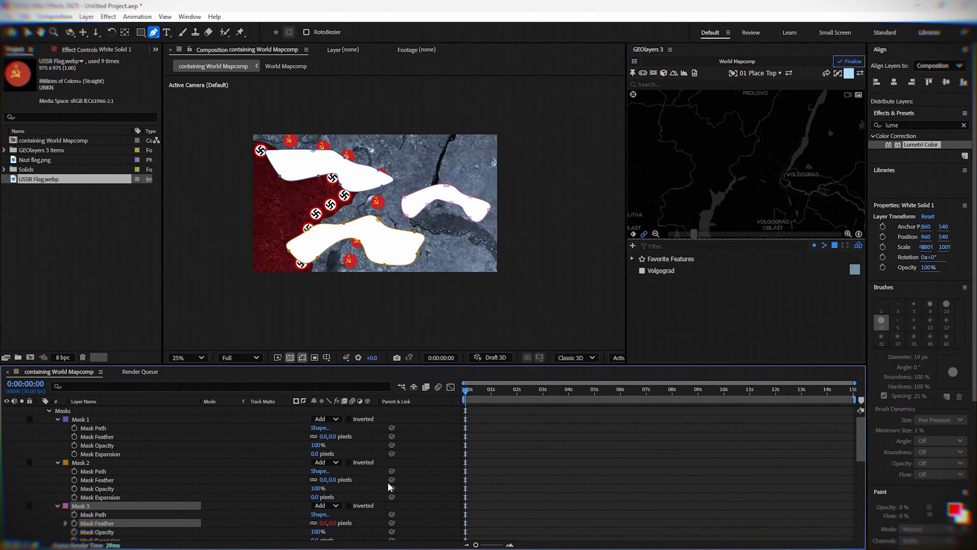
left_click_drag(392, 479, 123, 437)
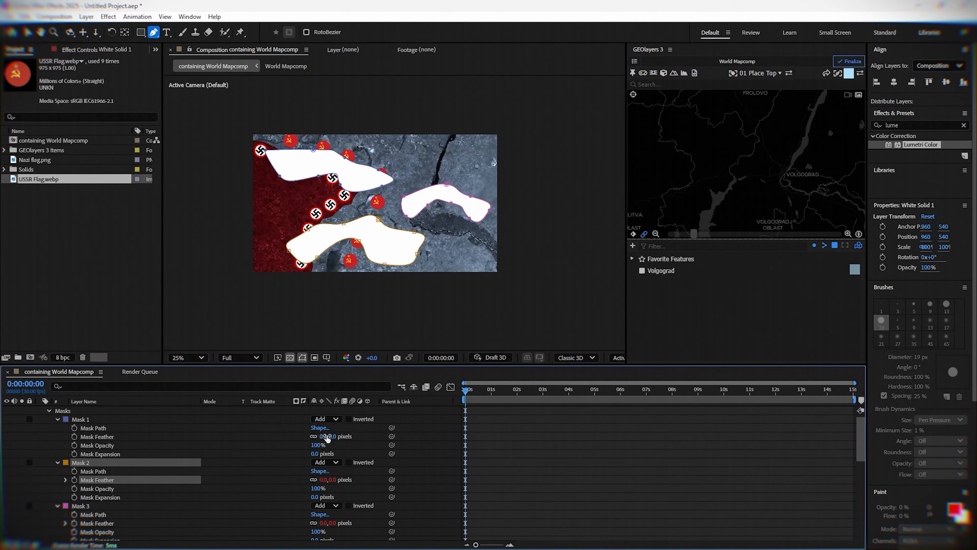
type("60")
key("Return")
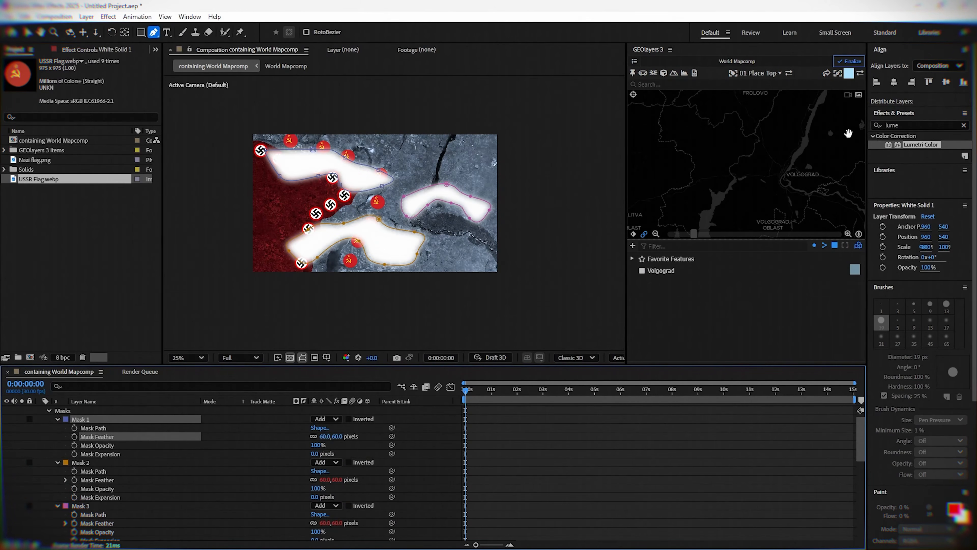
Apply Turbulent Displace to the masked white solid and set its Complexity to 10.
left_click(902, 126)
type("turb")
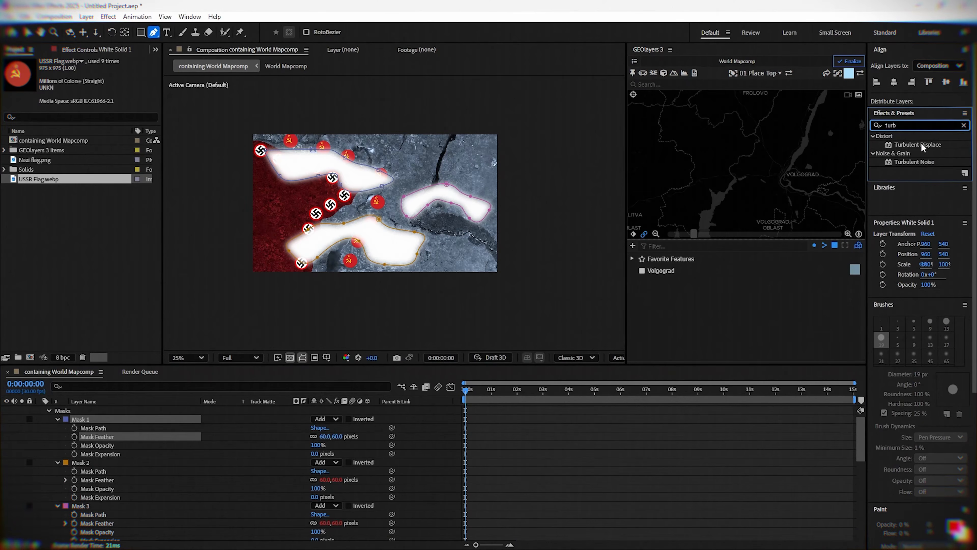
left_click_drag(917, 145, 100, 412)
key("v")
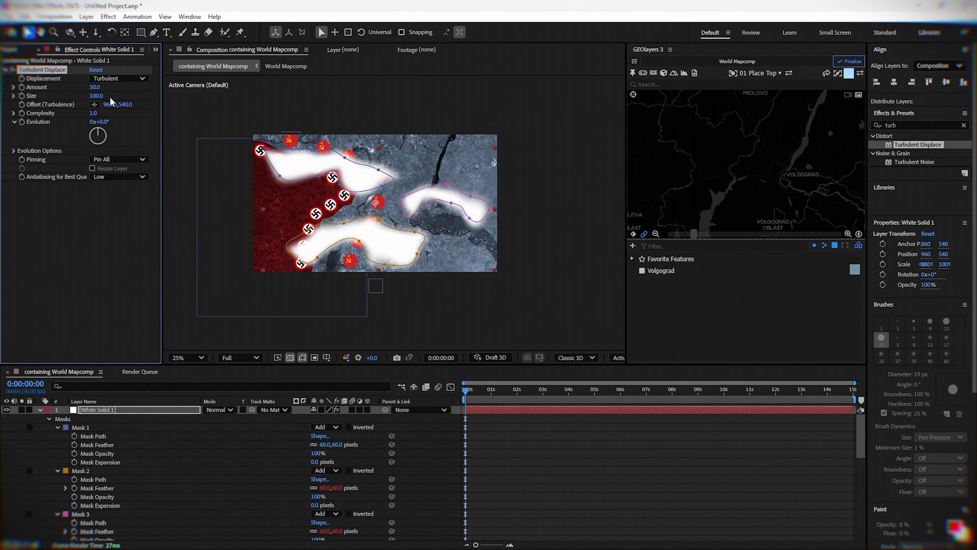
type("10")
key("Return")
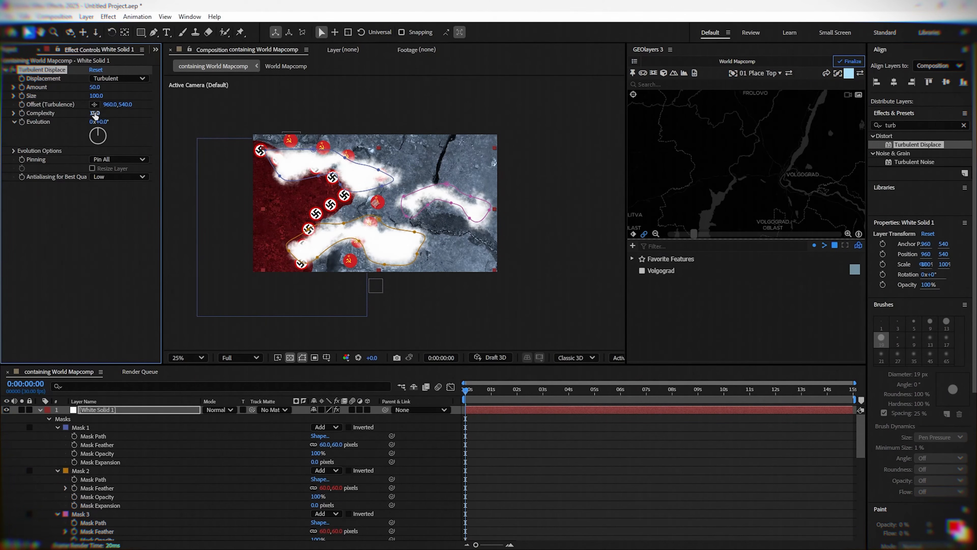
Keyframe Turbulent Displace's Offset (Turbulence) at the timeline start and set it to 1100, 540 at 0:00:14:29.
left_click(578, 442)
left_click(81, 411)
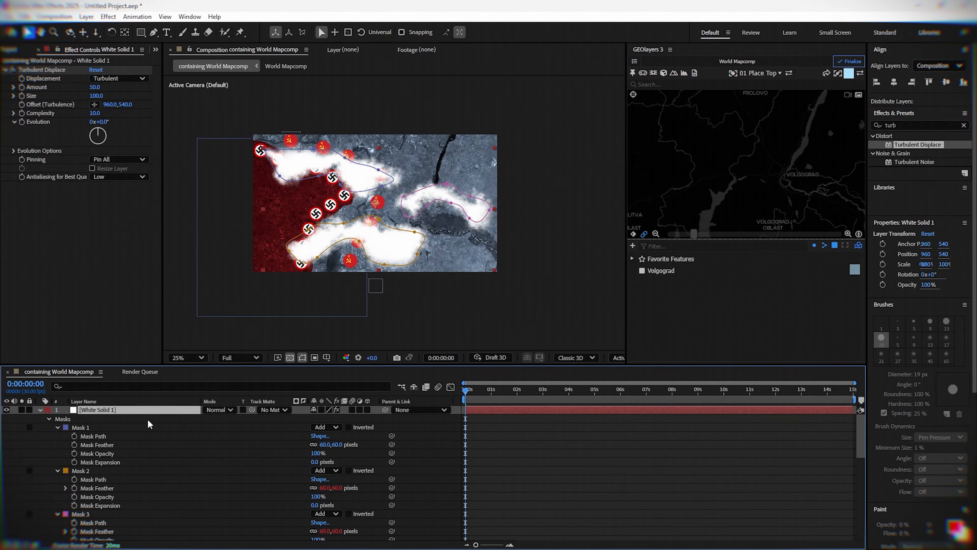
left_click(22, 105)
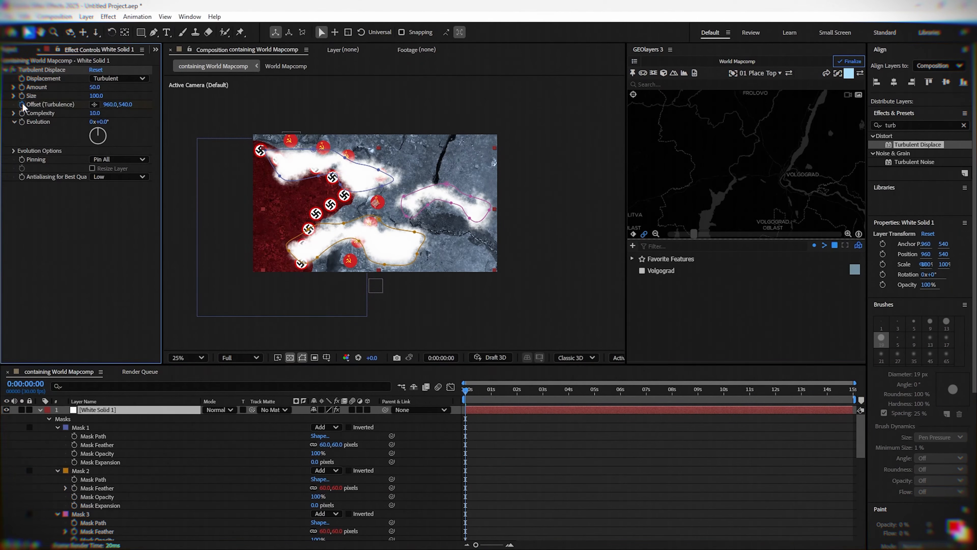
left_click_drag(650, 392, 919, 402)
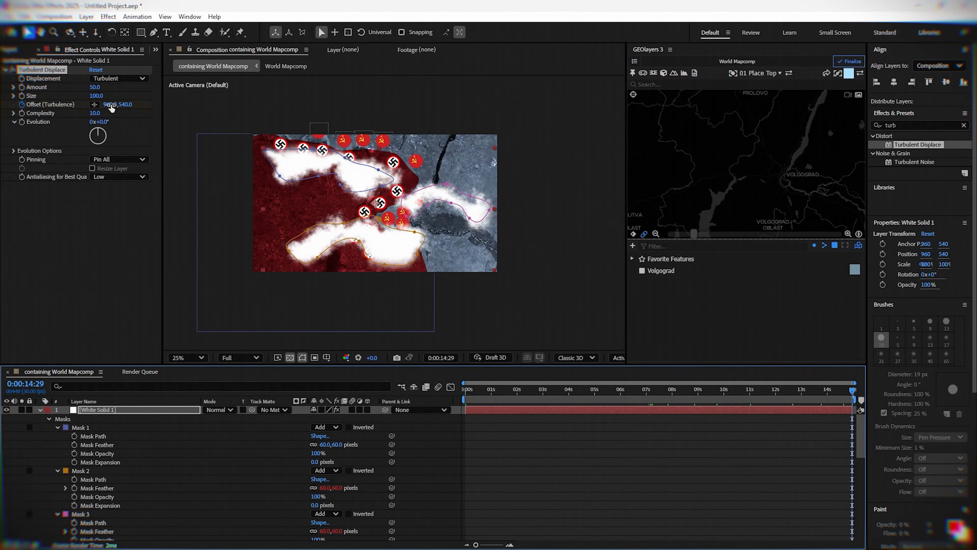
left_click(110, 104)
type("1100")
key("Return")
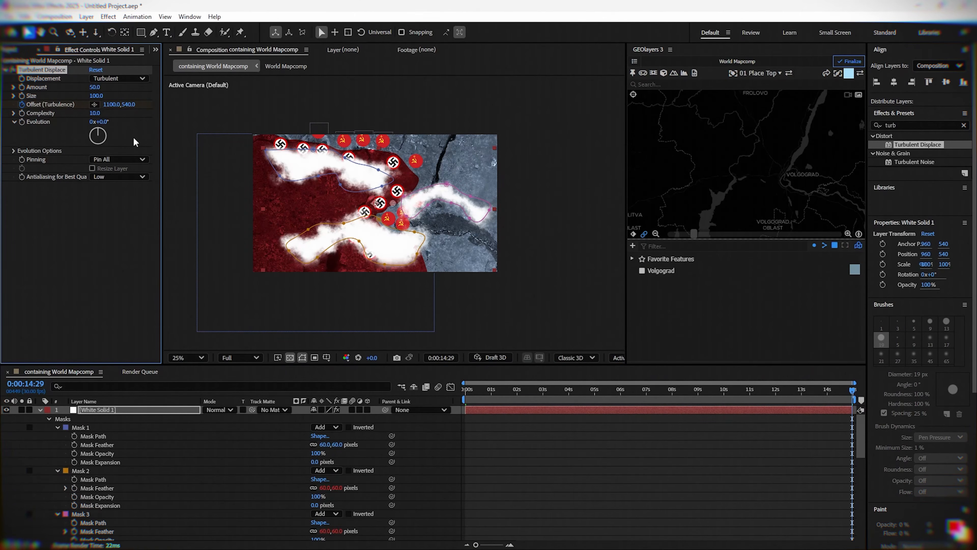
left_click_drag(466, 392, 873, 402)
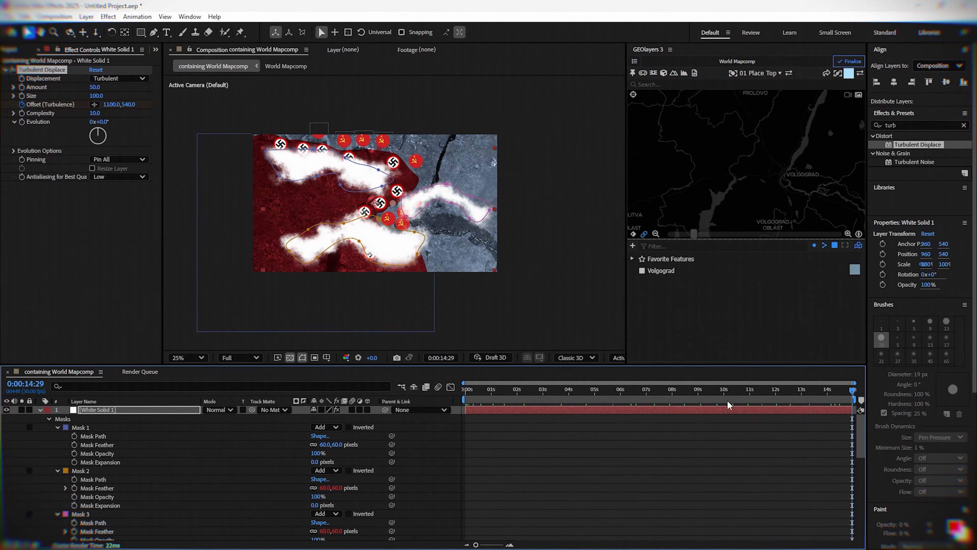
Duplicate the white cloud solid and hide the upper copy.
left_click(52, 410)
key("ctrl+d")
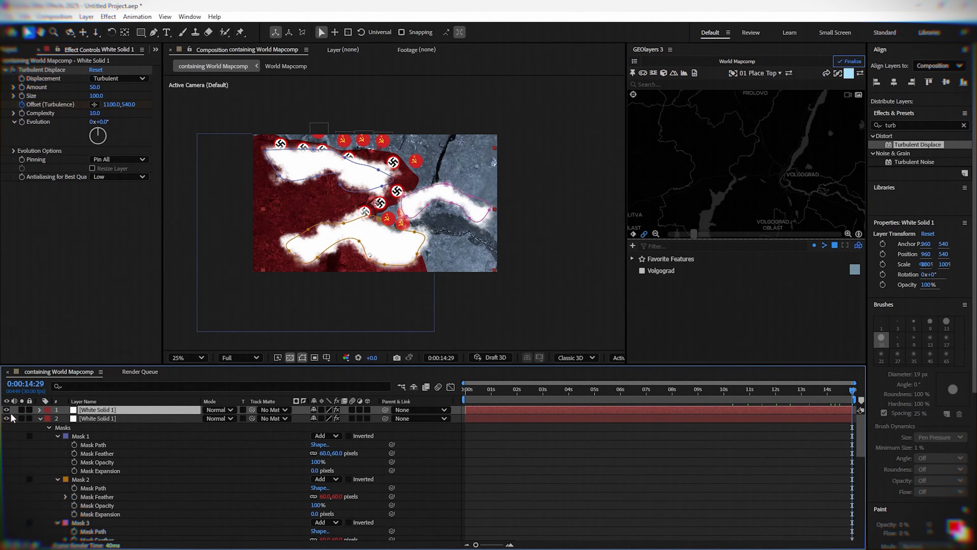
left_click(7, 410)
Apply Drop Shadow to the lower cloud solid with Shadow Only enabled and Distance 10, and show the upper copy again.
left_click(115, 418)
left_click(903, 125)
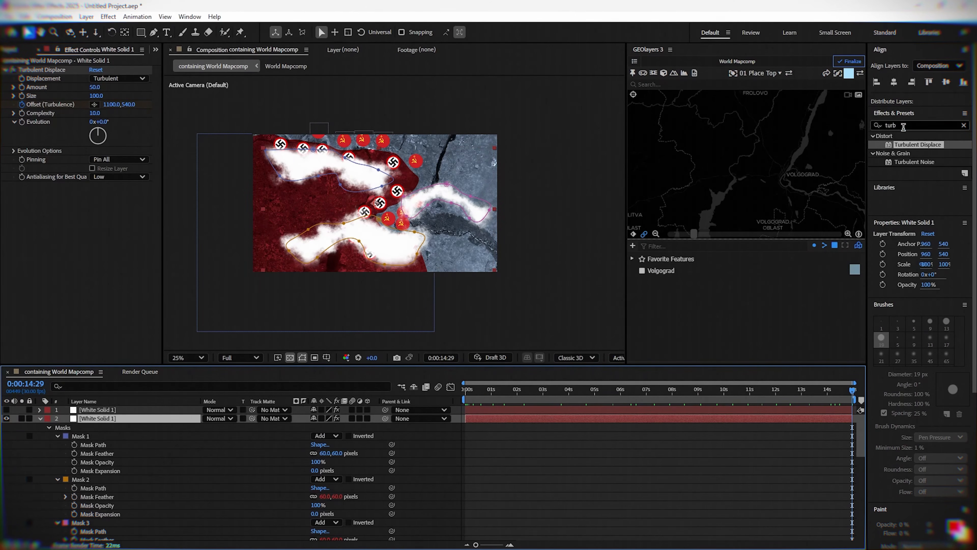
type("drop")
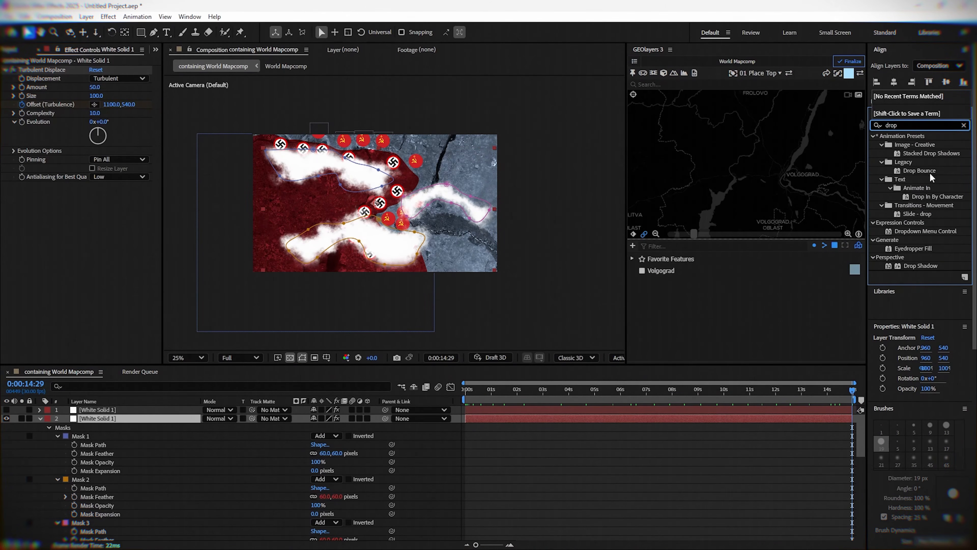
type(" s")
left_click_drag(921, 170, 115, 419)
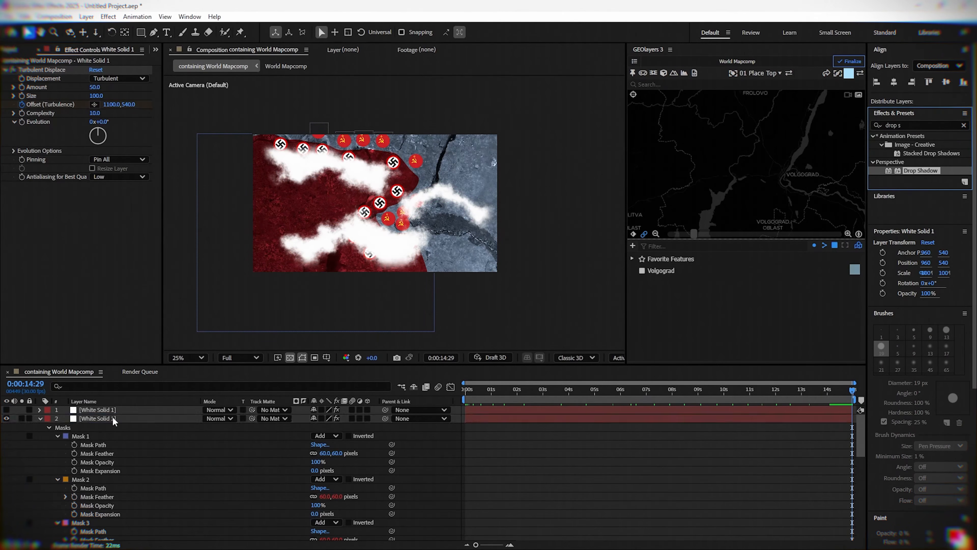
left_click(92, 258)
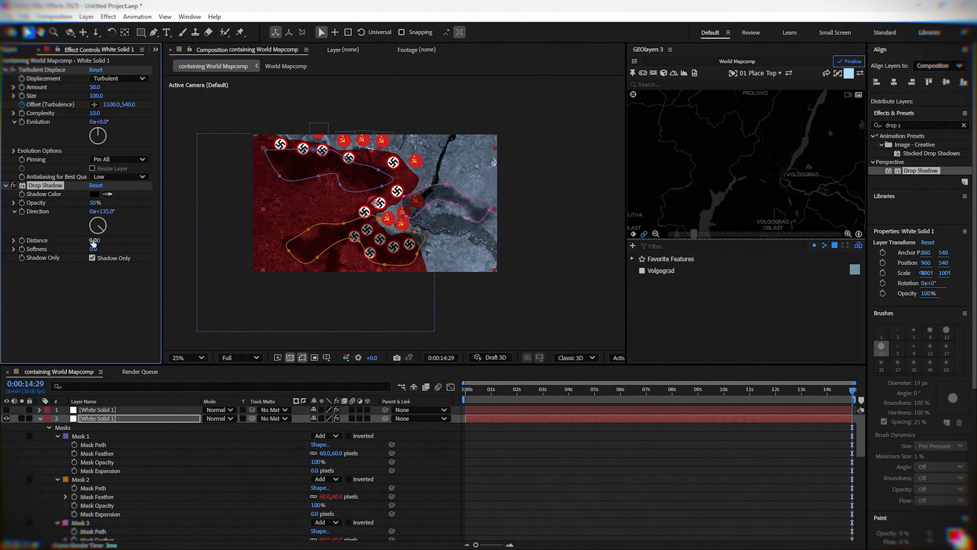
left_click(539, 456)
left_click(7, 410)
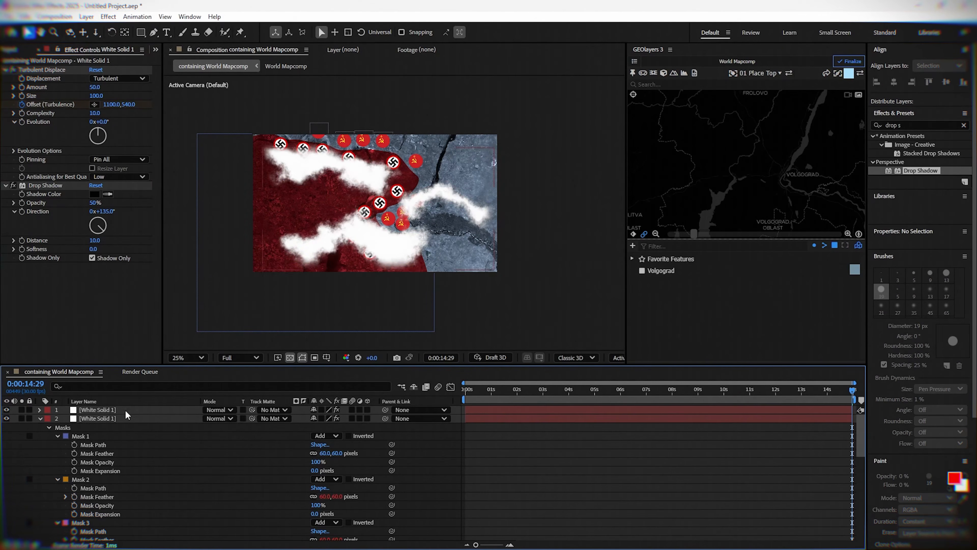
Parent both white cloud solids to World Mapcomp Anchor and turn them into 3D layers.
left_click(126, 411)
left_click(126, 418, "shift")
left_click(429, 418)
left_click(448, 396)
left_click(367, 410)
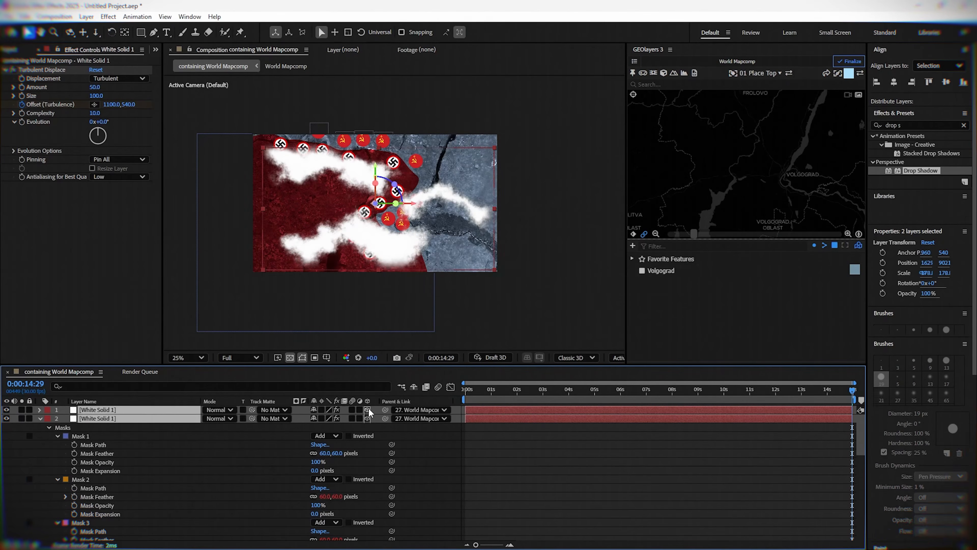
Raise the upper cloud solid above its shadow by setting its Z position to -1000.
left_click(99, 438)
left_click(98, 411)
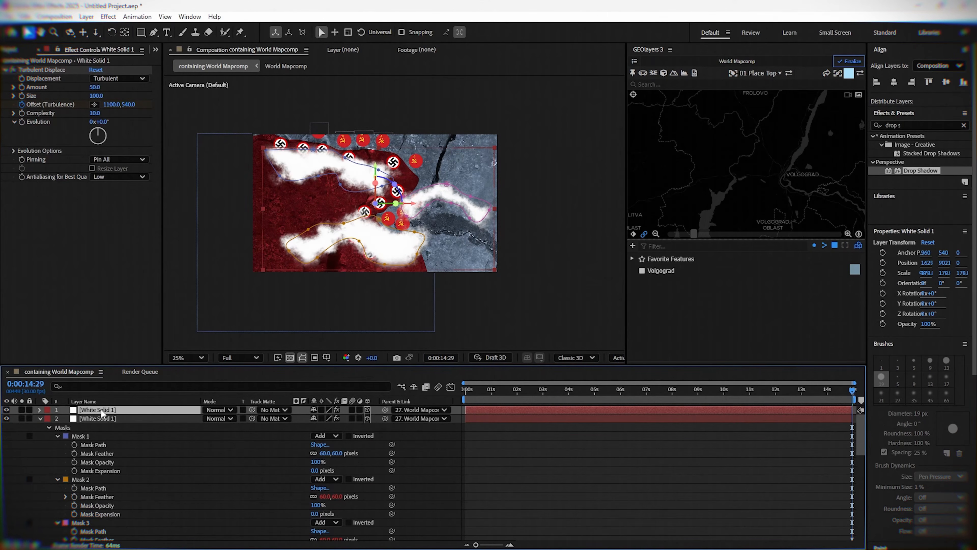
key("p")
left_click_drag(361, 418, 370, 430)
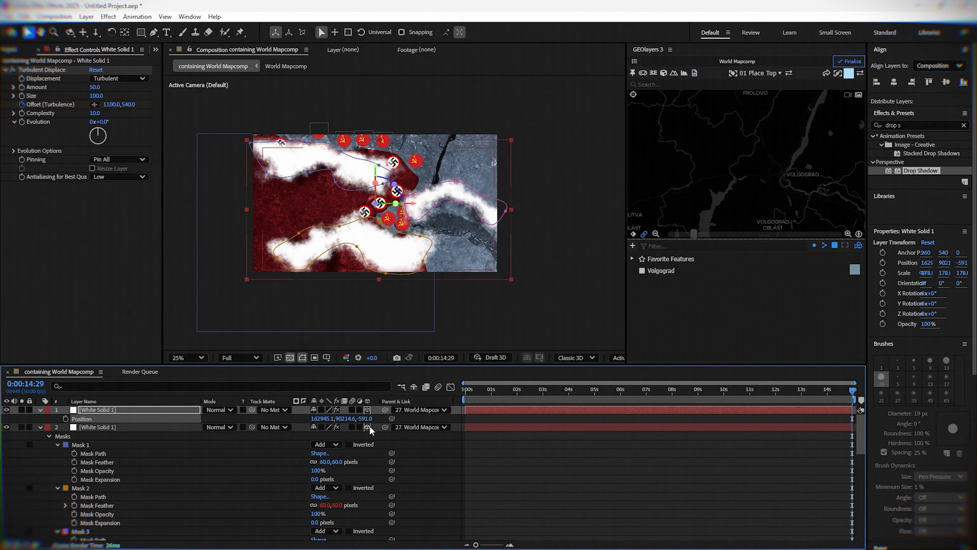
key("Return")
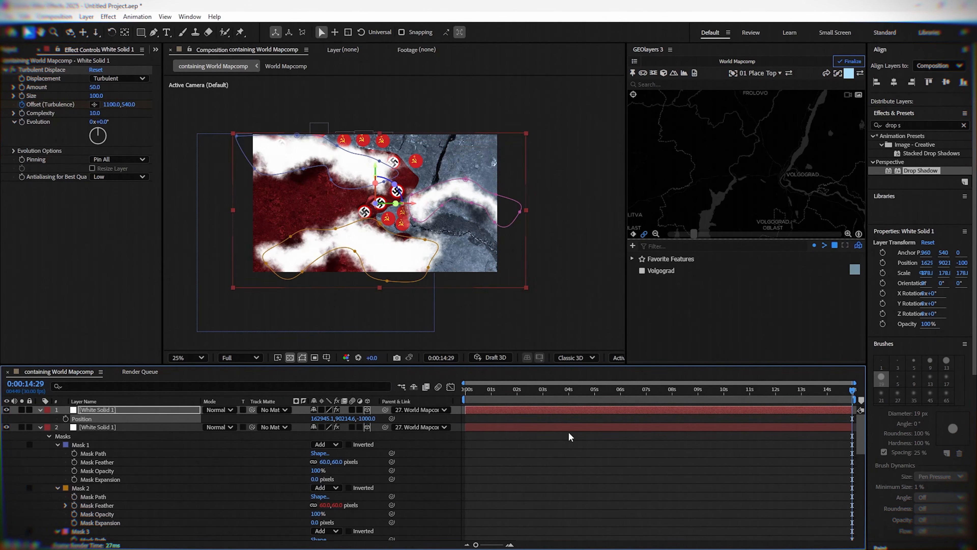
left_click(570, 436)
At 0:00:14:29, reframe the World Mapcomp view to zoom 8.46, bearing 16° and pitch 34°.
left_click_drag(541, 390, 459, 435)
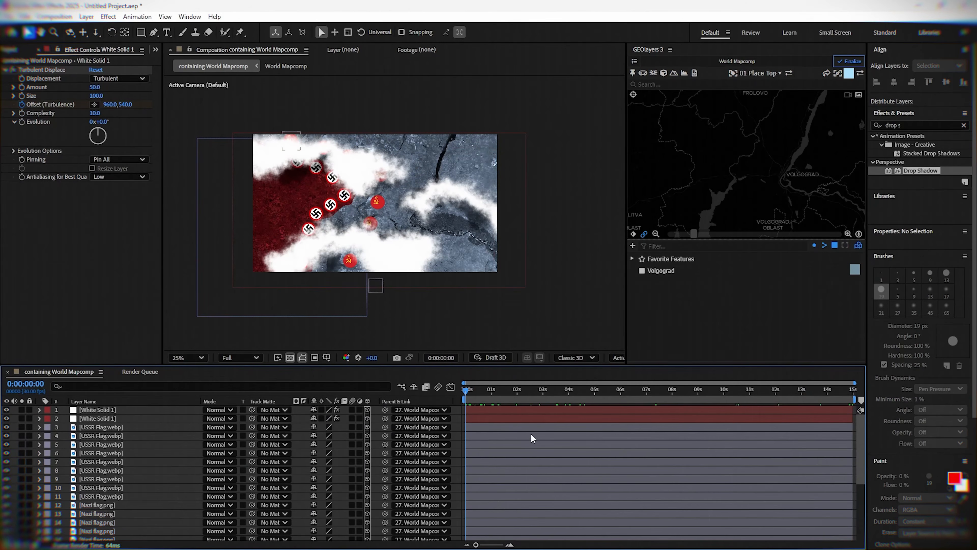
scroll(513, 440, "down", 5)
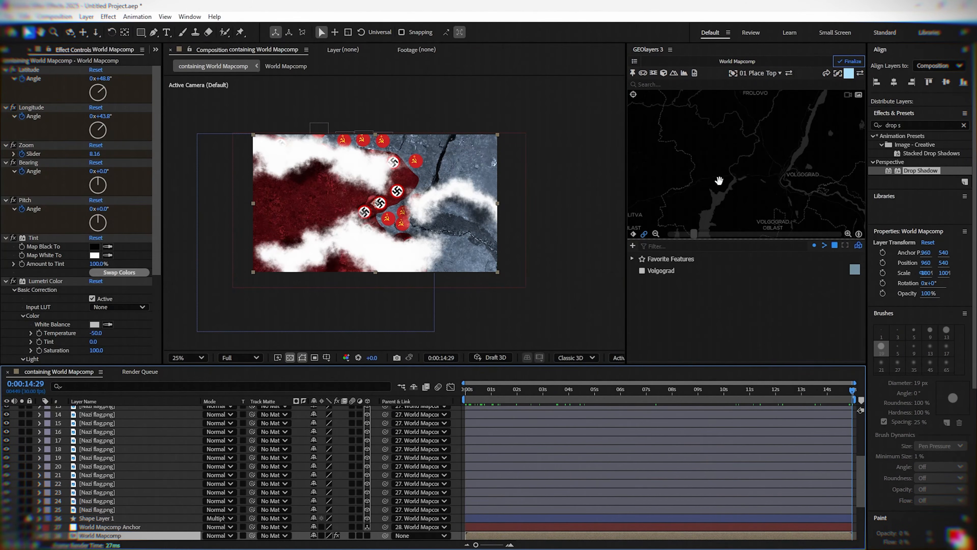
left_click(719, 181)
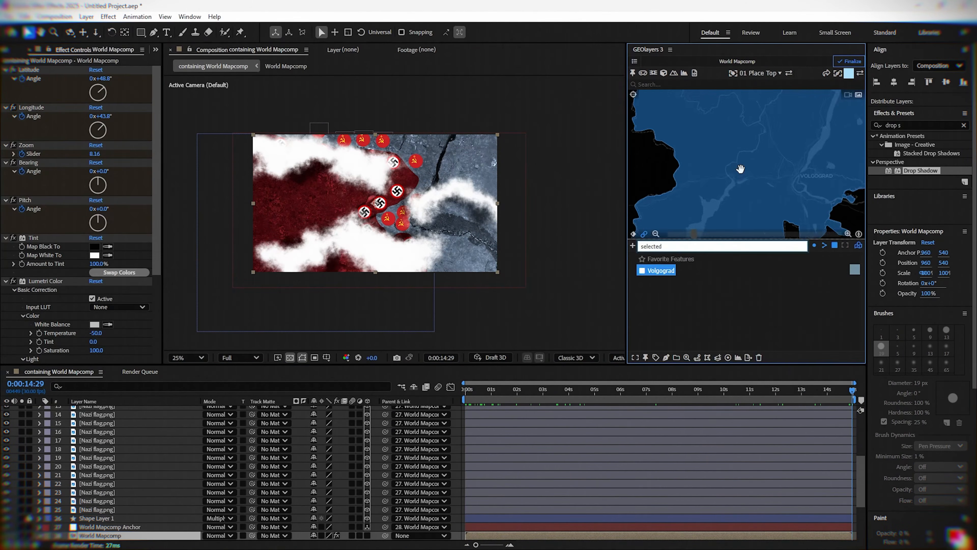
scroll(741, 168, "up", 2)
left_click_drag(748, 175, 731, 203, "ctrl")
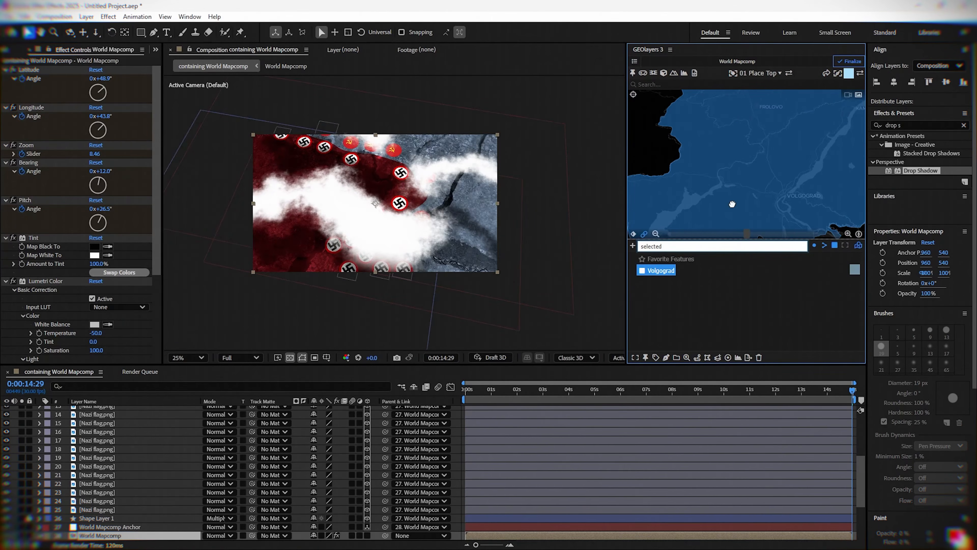
left_click_drag(482, 393, 824, 454)
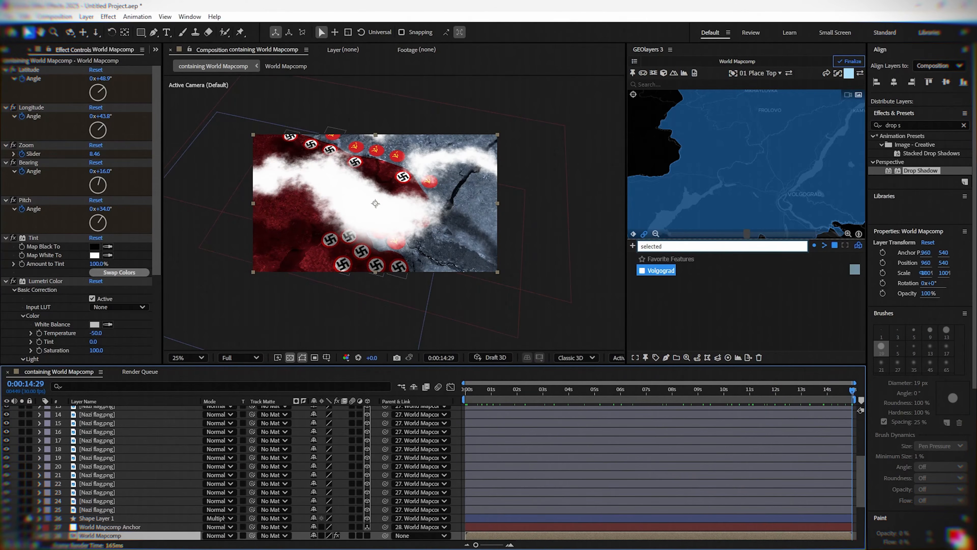